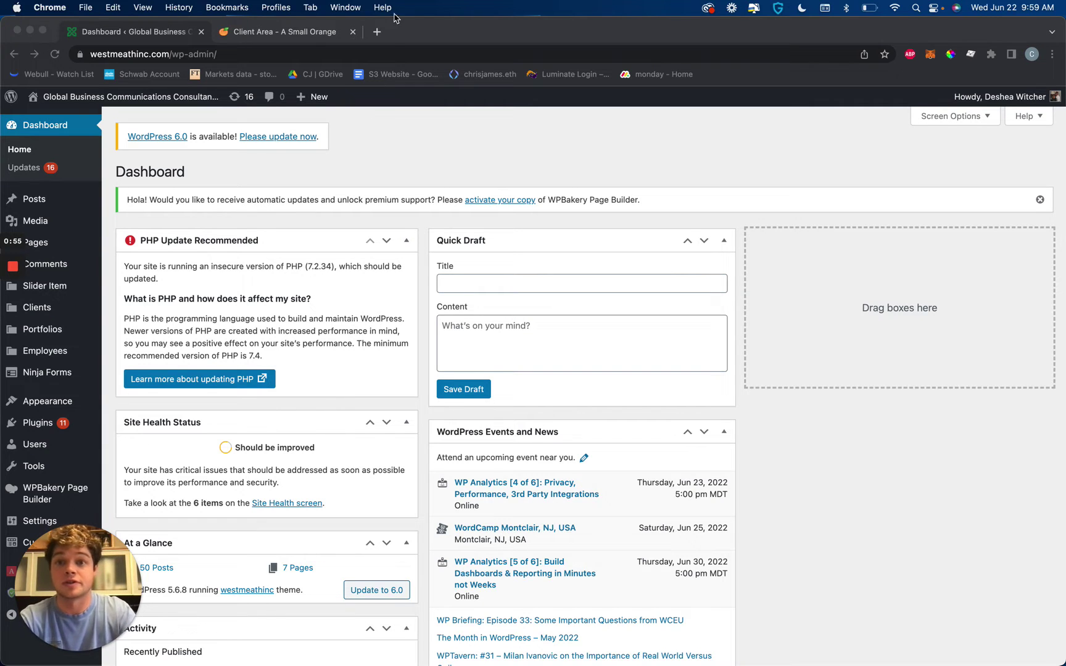
In a new tab, go to westmeathinc.com:2083 to reach the cPanel login page
click(379, 33)
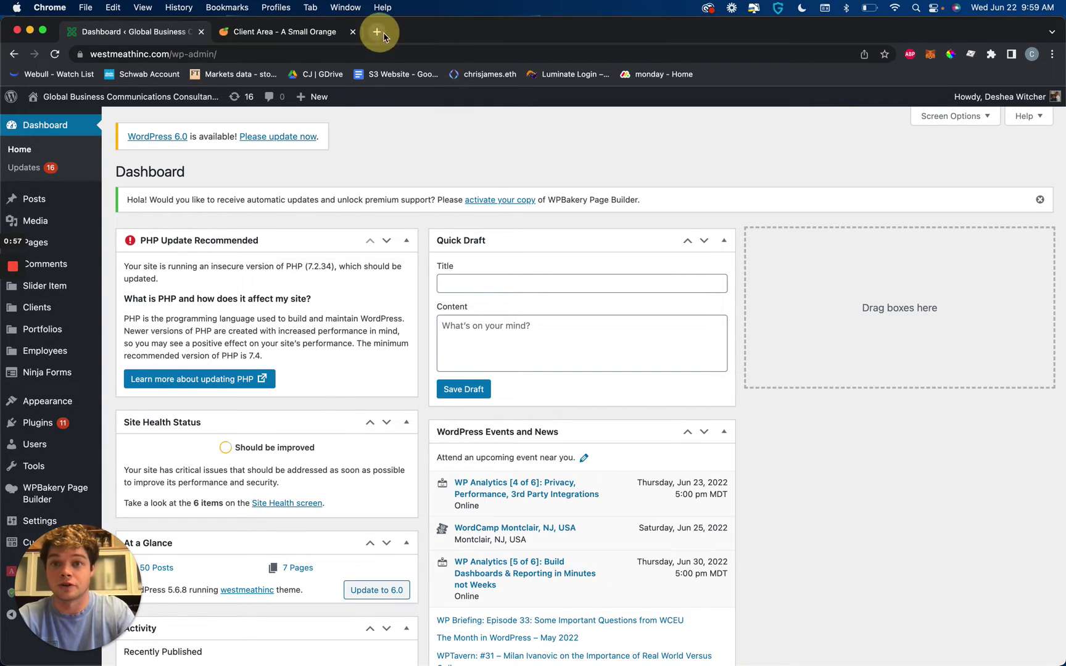
text(westmeathing)
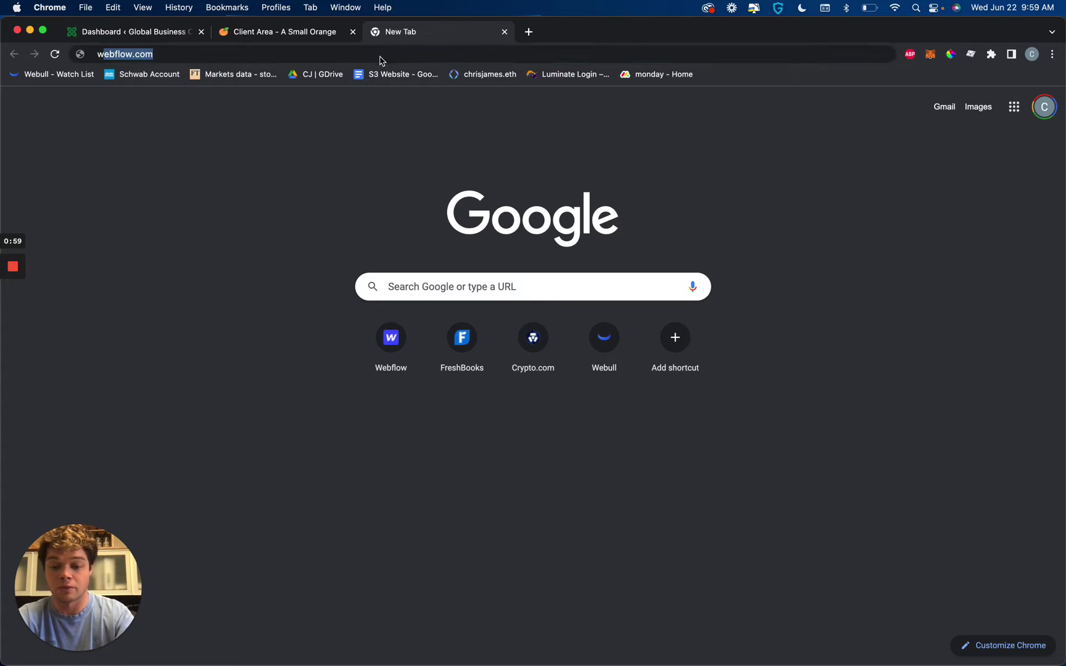
key(BackSpace)
key(BackSpace)
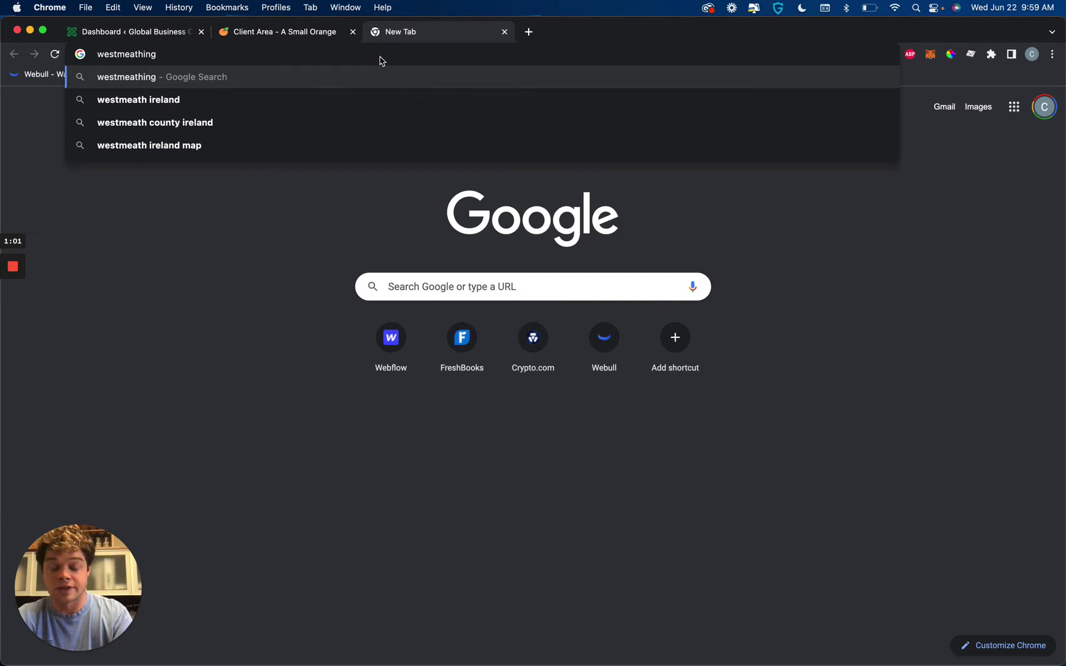
text(nc.com)
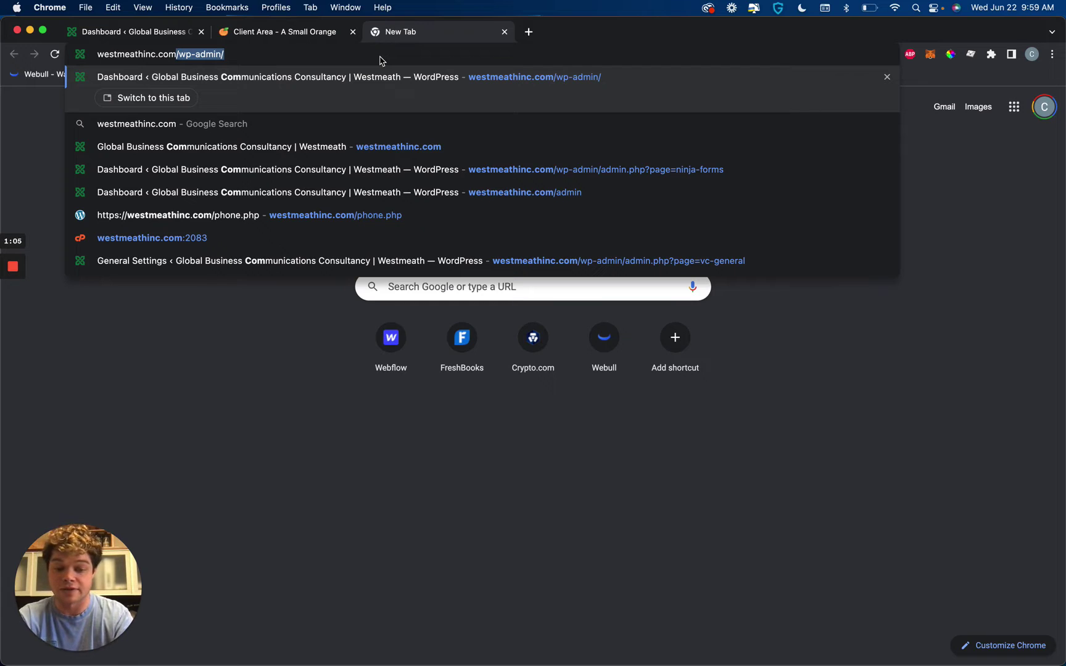
key(BackSpace)
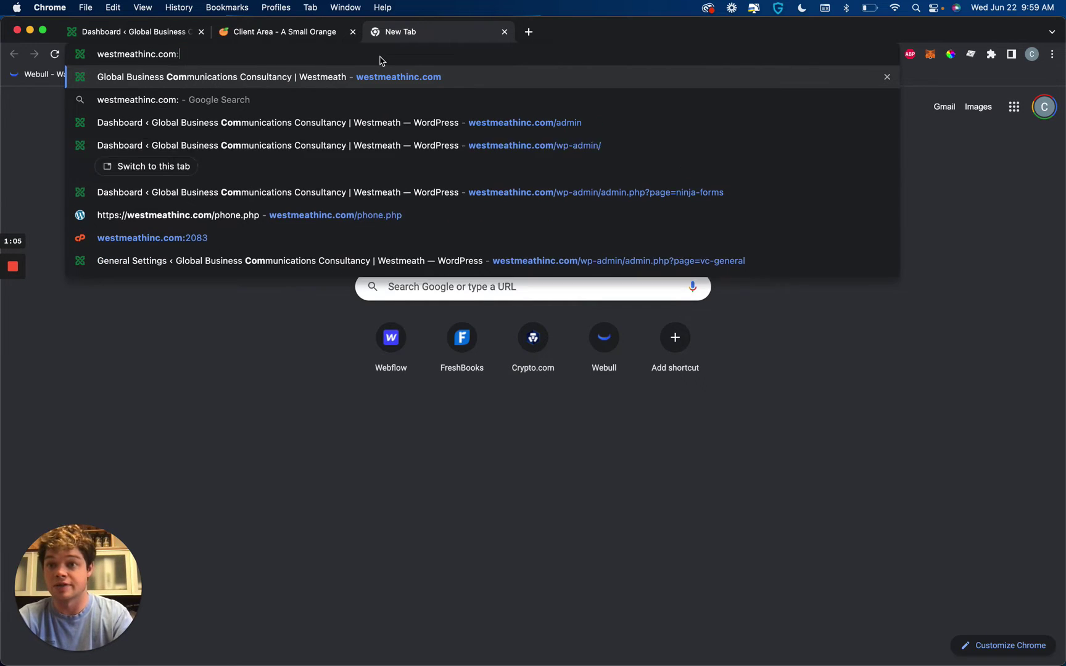
text(:)
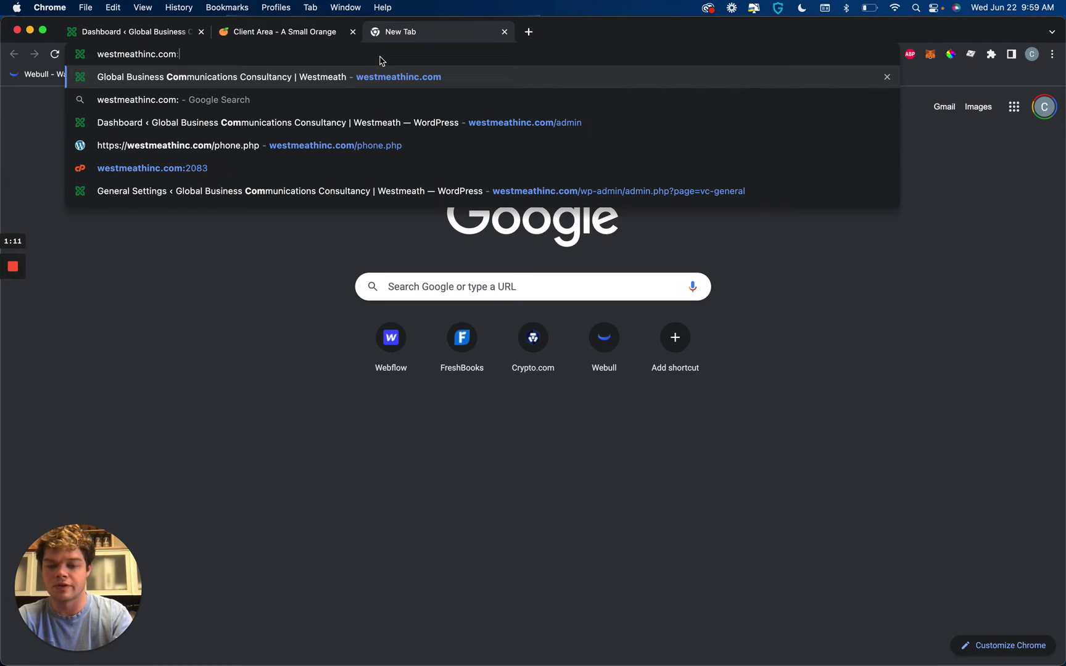
text(2083)
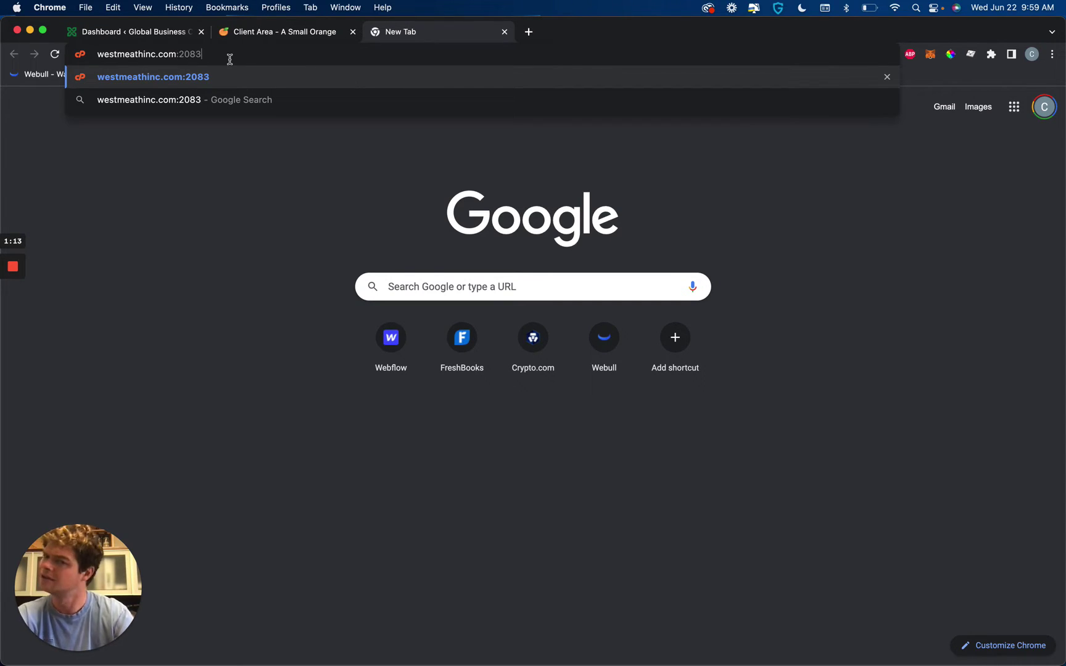
key(Return)
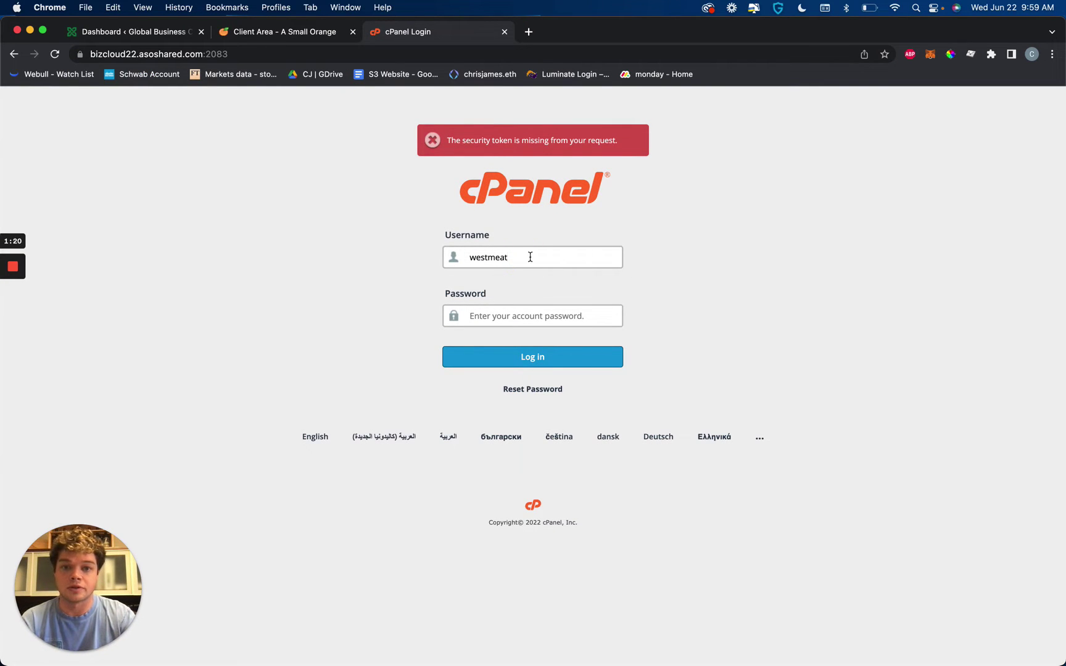
Put the cursor in the cPanel login's Password field, with the username already filled in
click(519, 316)
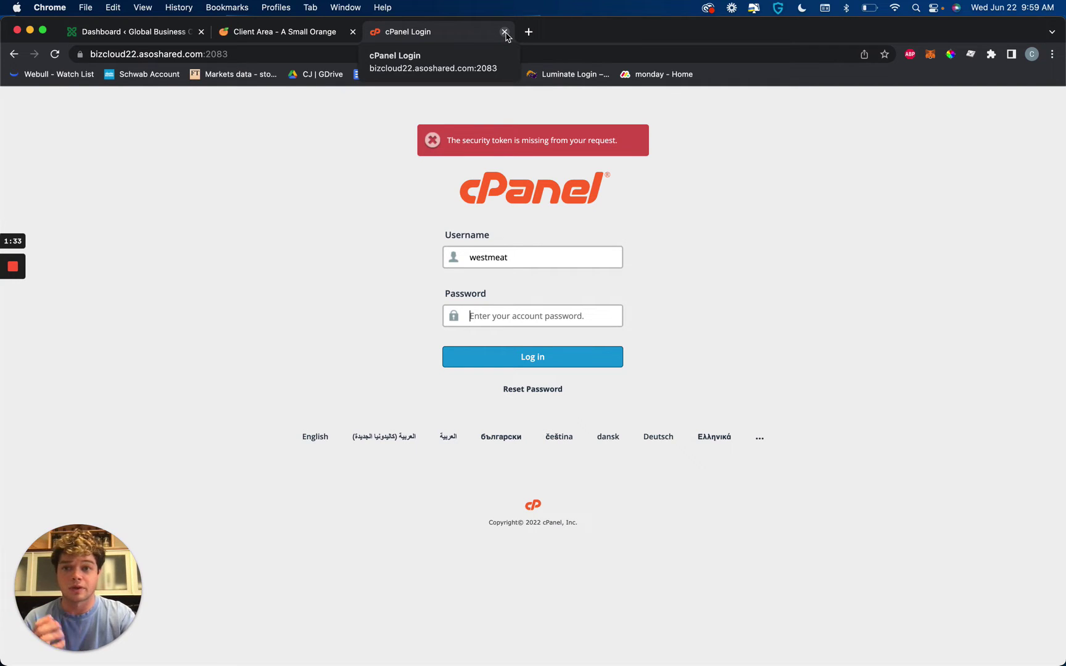
In the A Small Orange client area, browse the registered domains, then the hosting services list
click(330, 34)
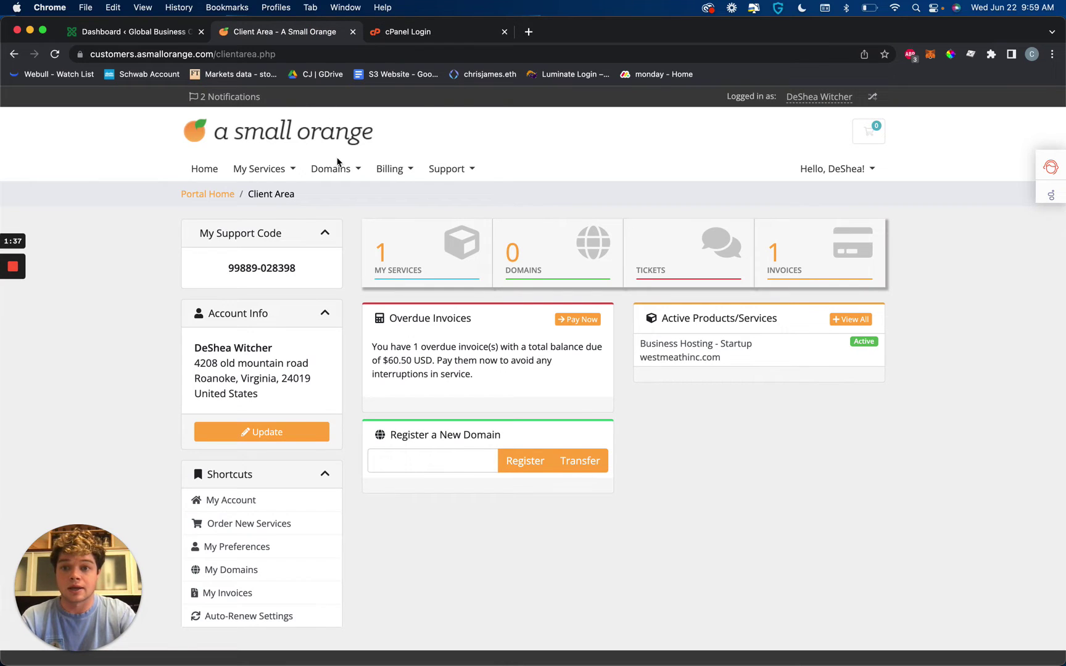
click(332, 171)
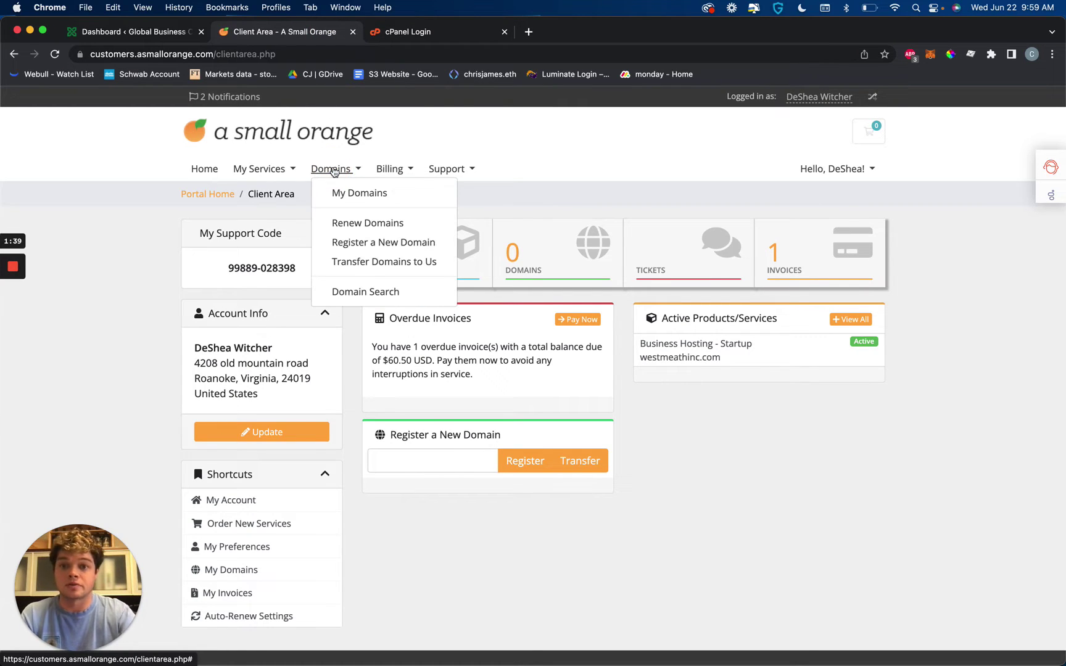
click(347, 191)
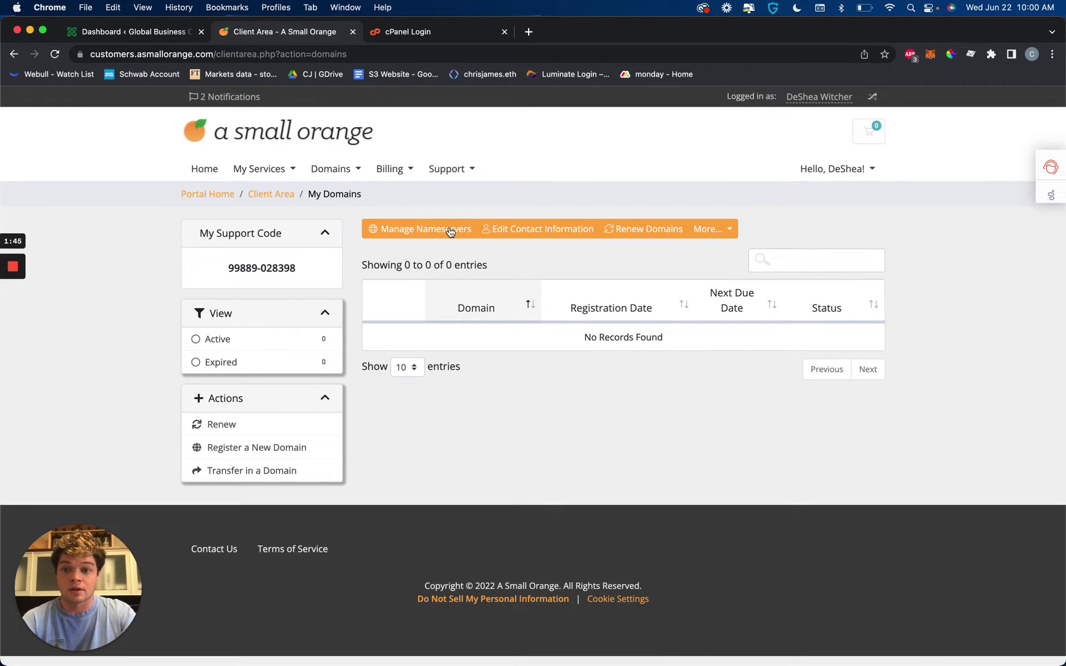
click(281, 169)
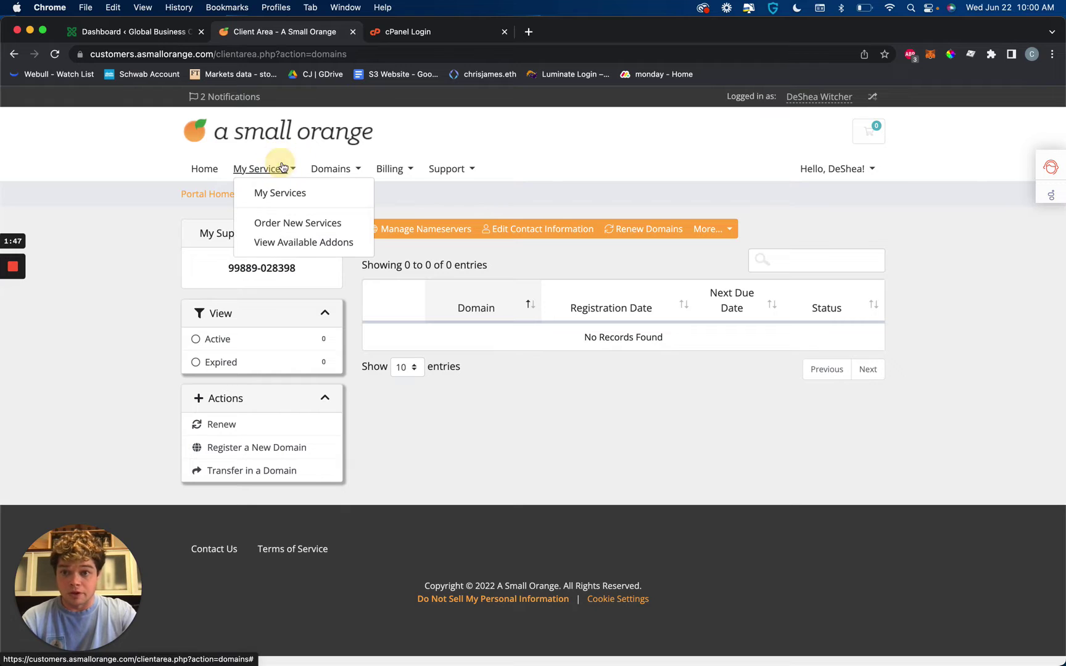
click(283, 195)
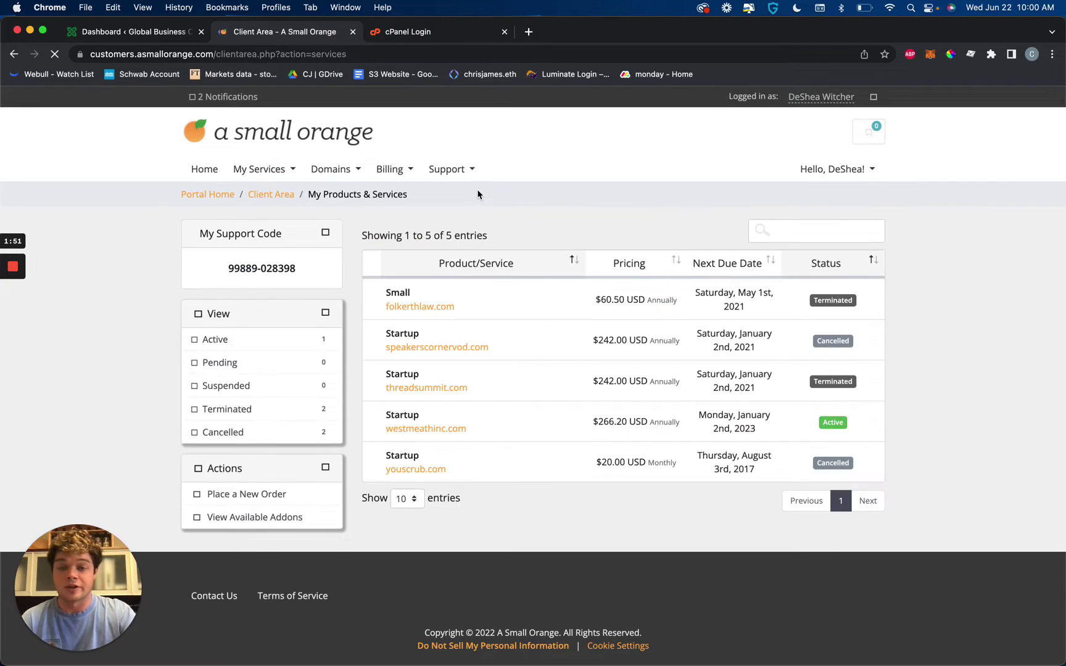
click(436, 428)
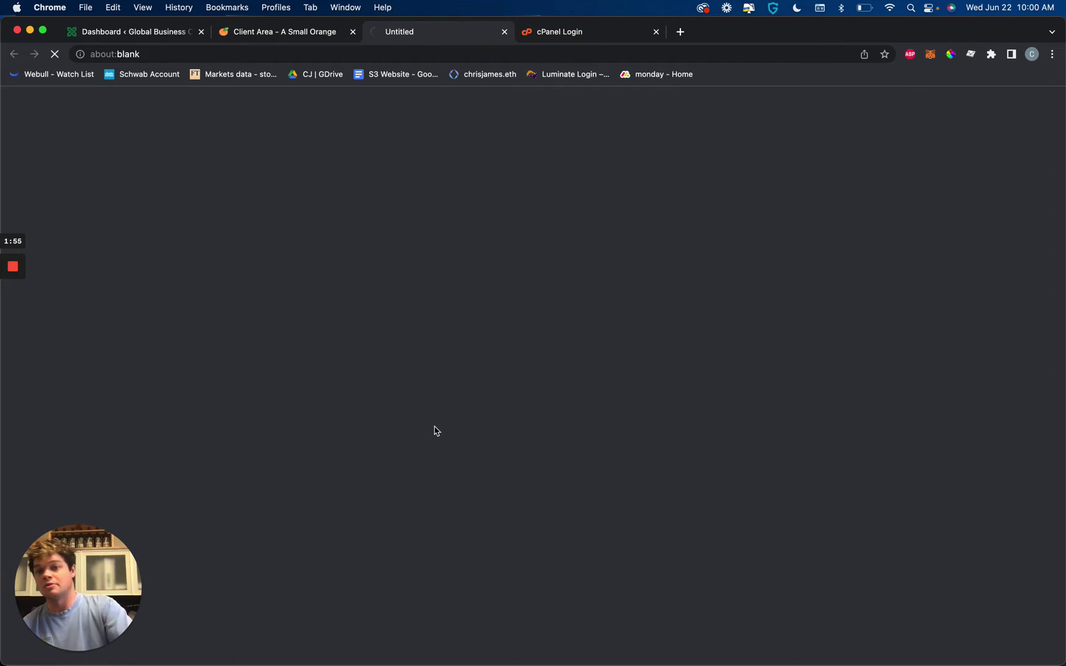
click(503, 31)
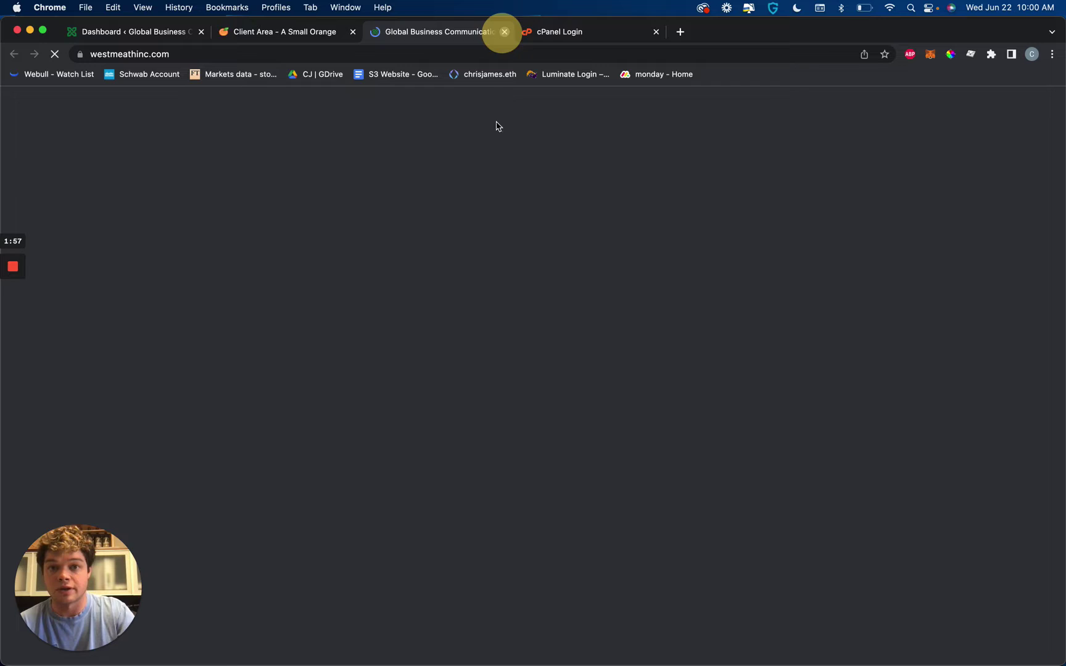
Open the westmeathinc.com hosting plan details and log in to its cPanel
click(545, 424)
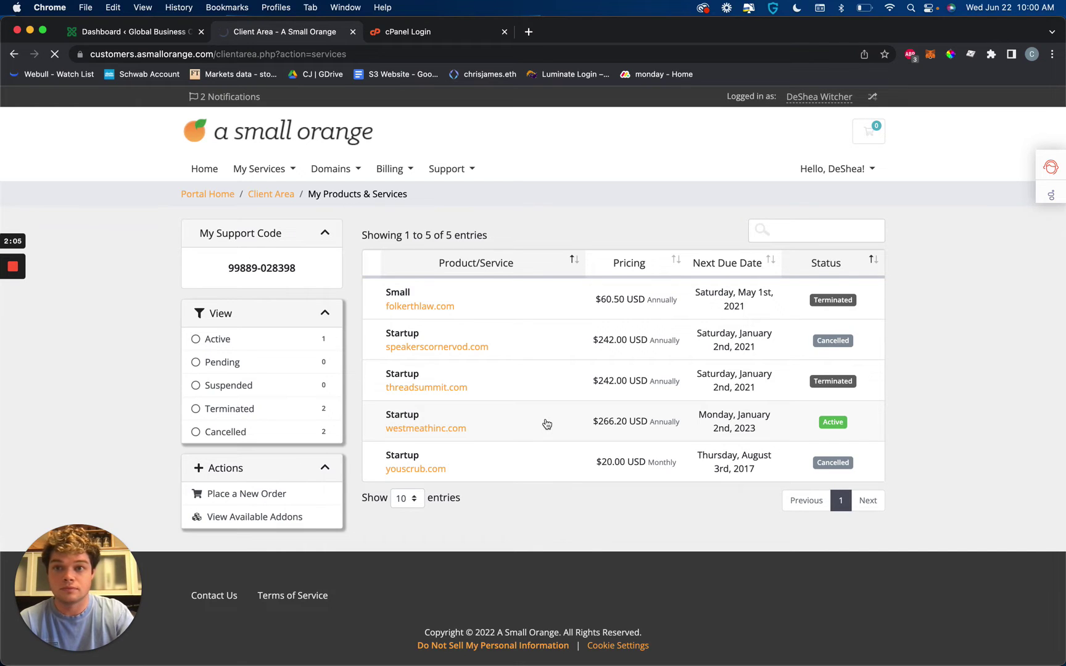
mouse_move(21, 317)
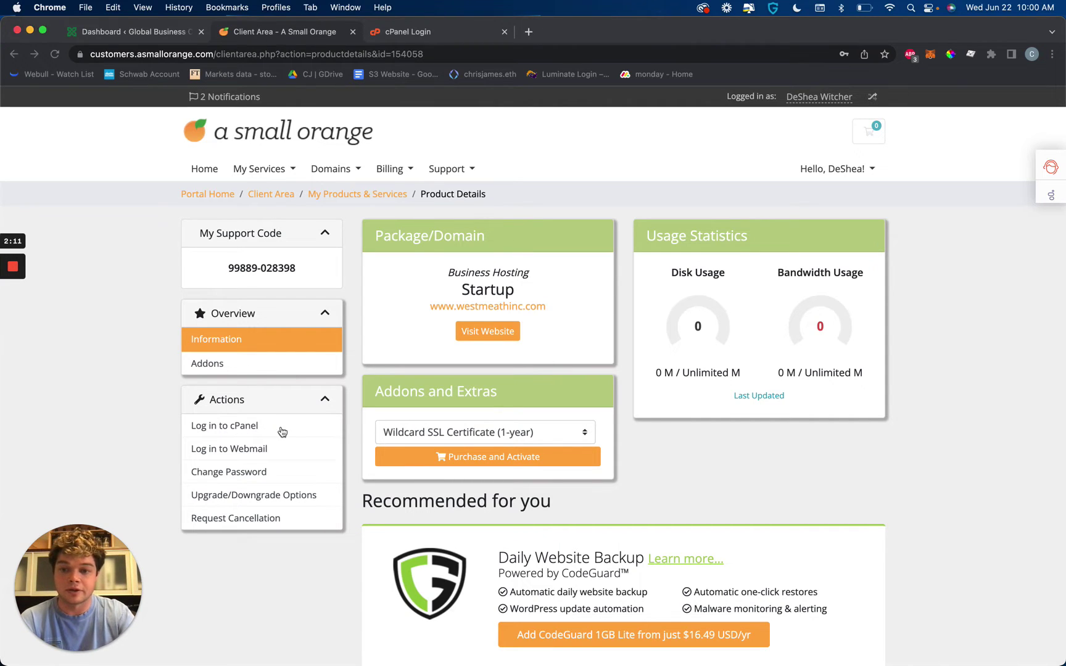
click(246, 434)
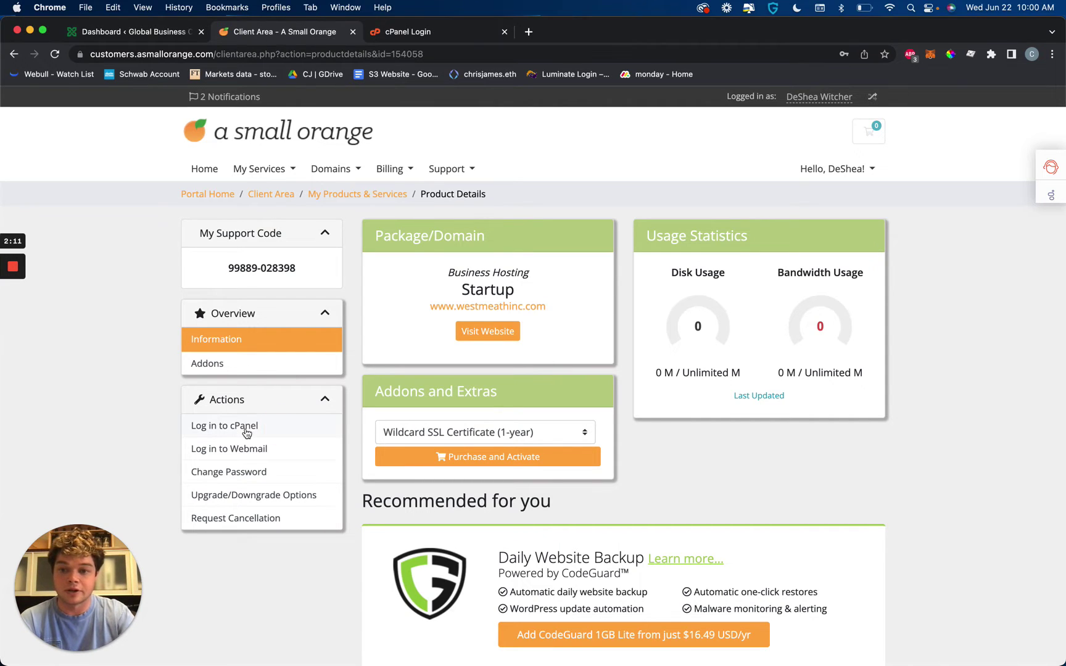
click(213, 427)
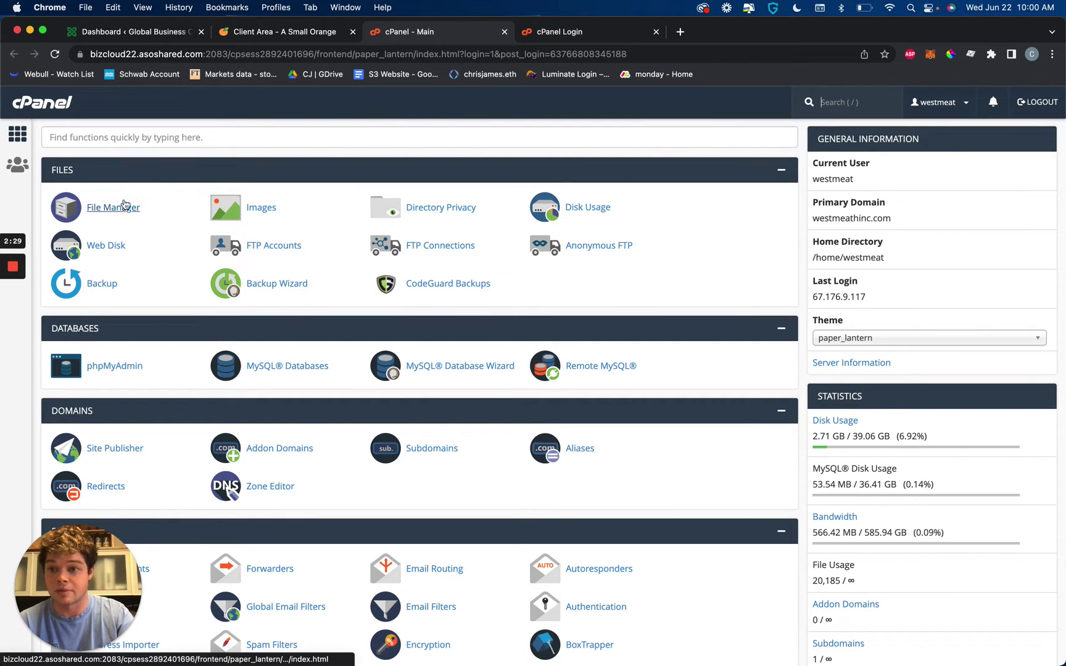
Open File Manager, collapse the folder tree, and expand /home/westmeat and public_html
click(107, 210)
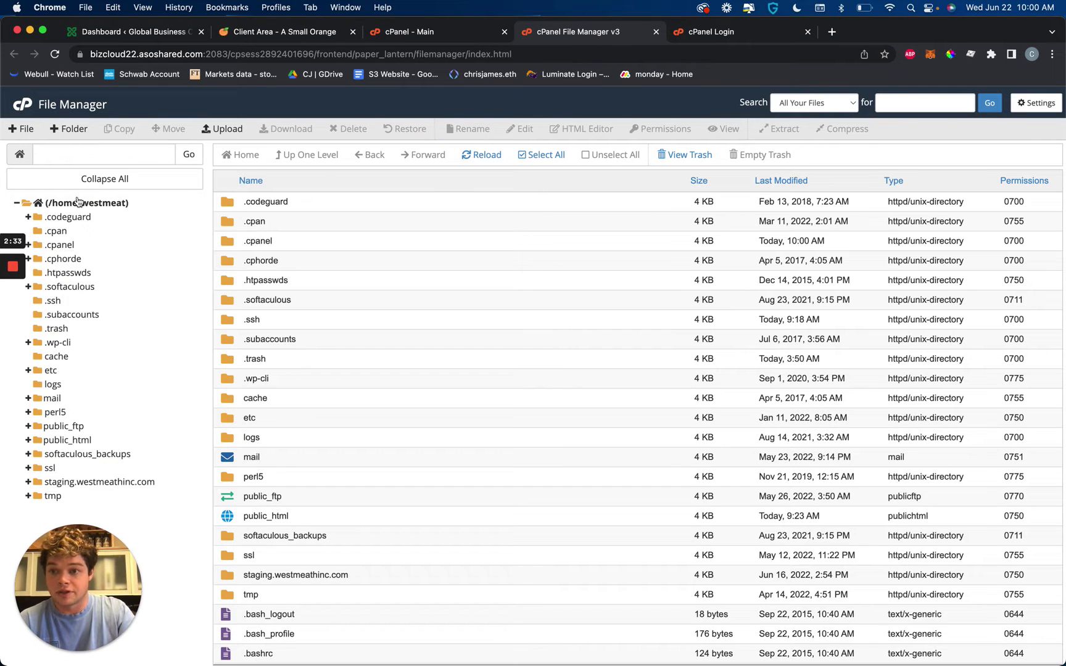
click(129, 177)
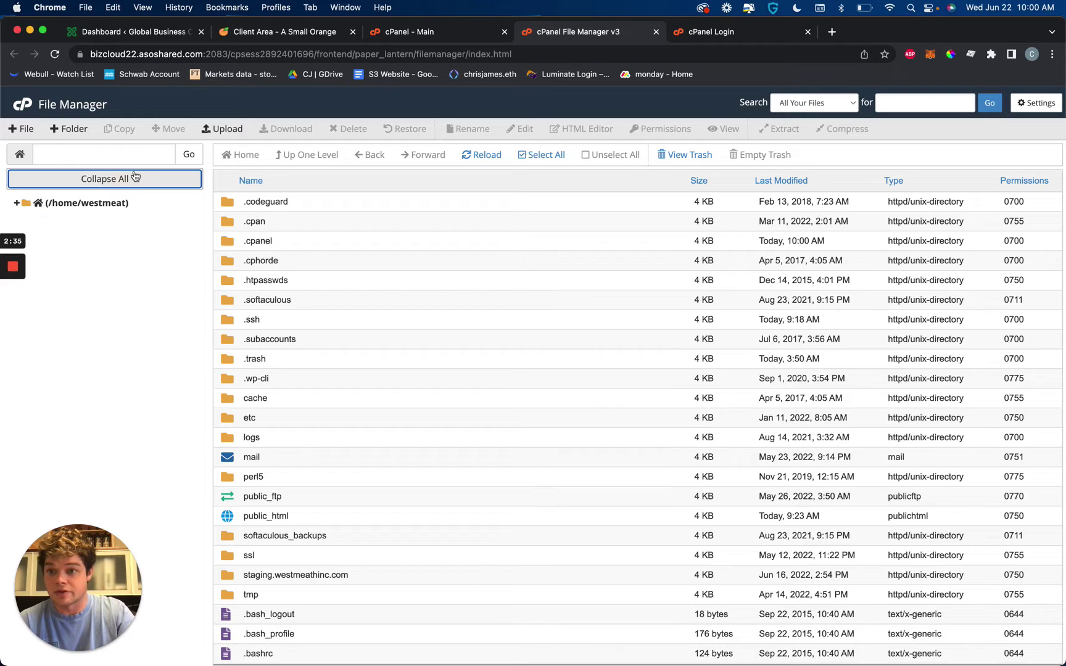
click(59, 204)
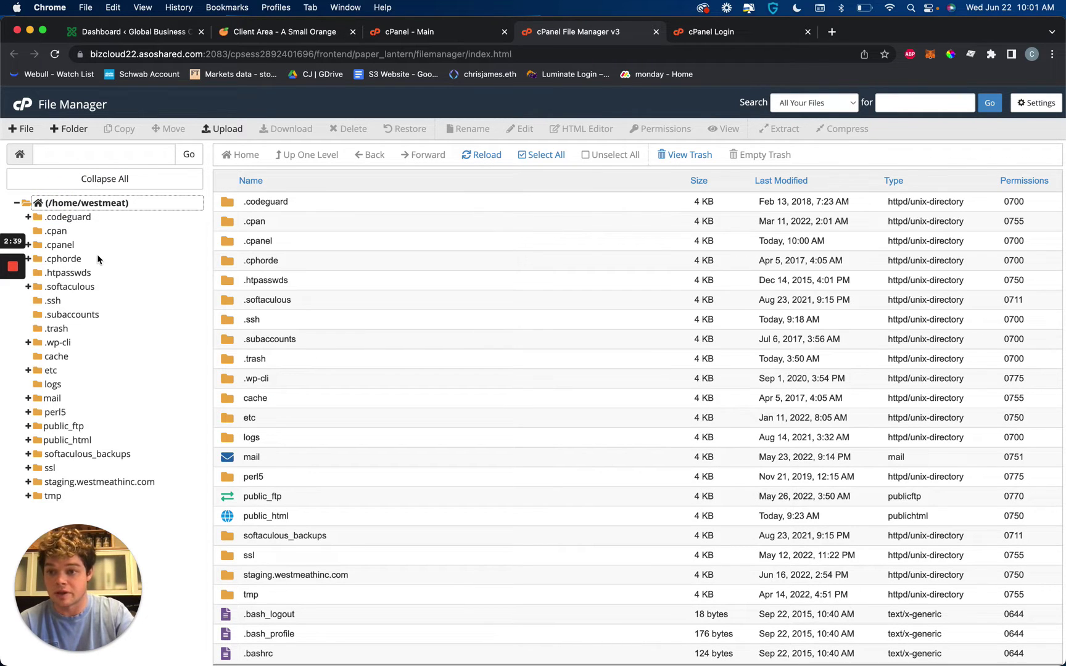
click(34, 440)
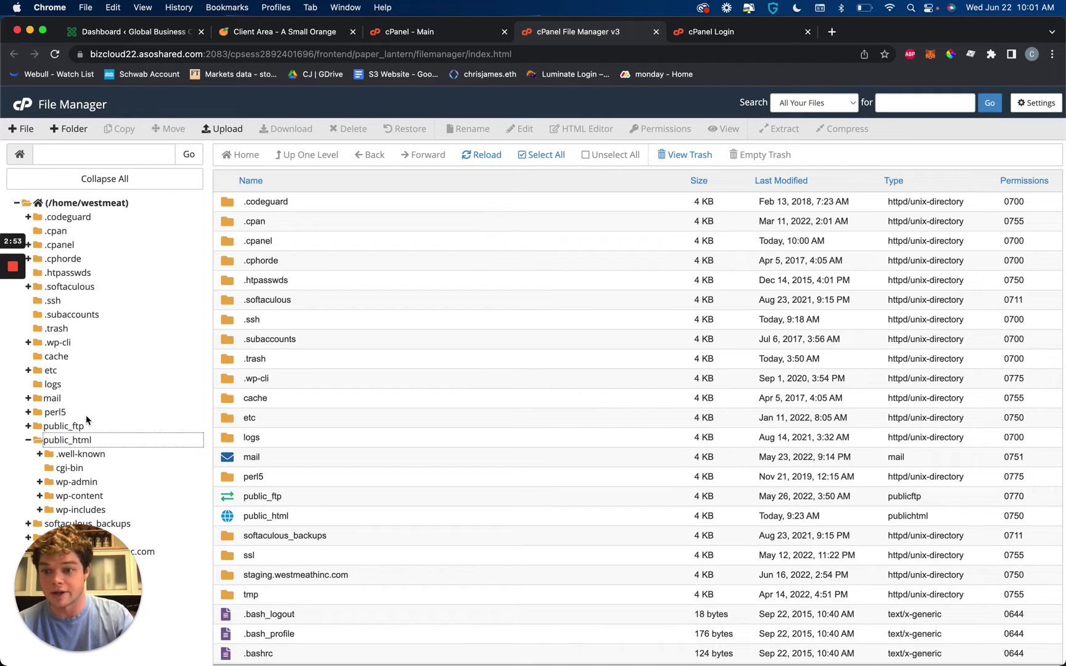
Expand wp-content and list the themes folder's contents
click(39, 496)
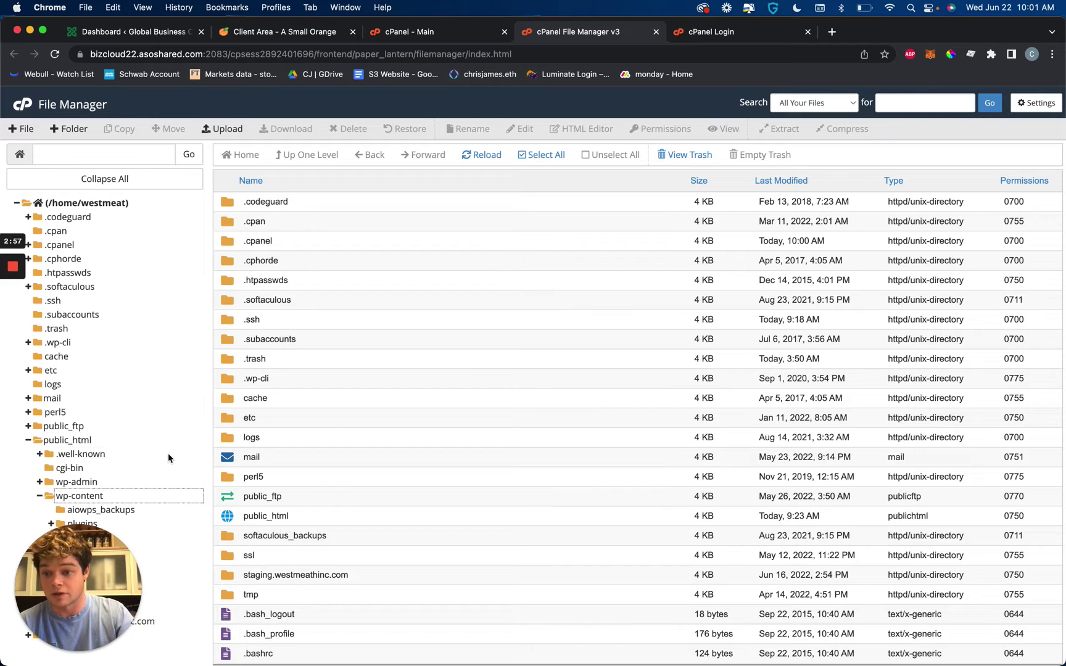
scroll(167, 453, down, 1)
drag(100, 542, 1009, 536)
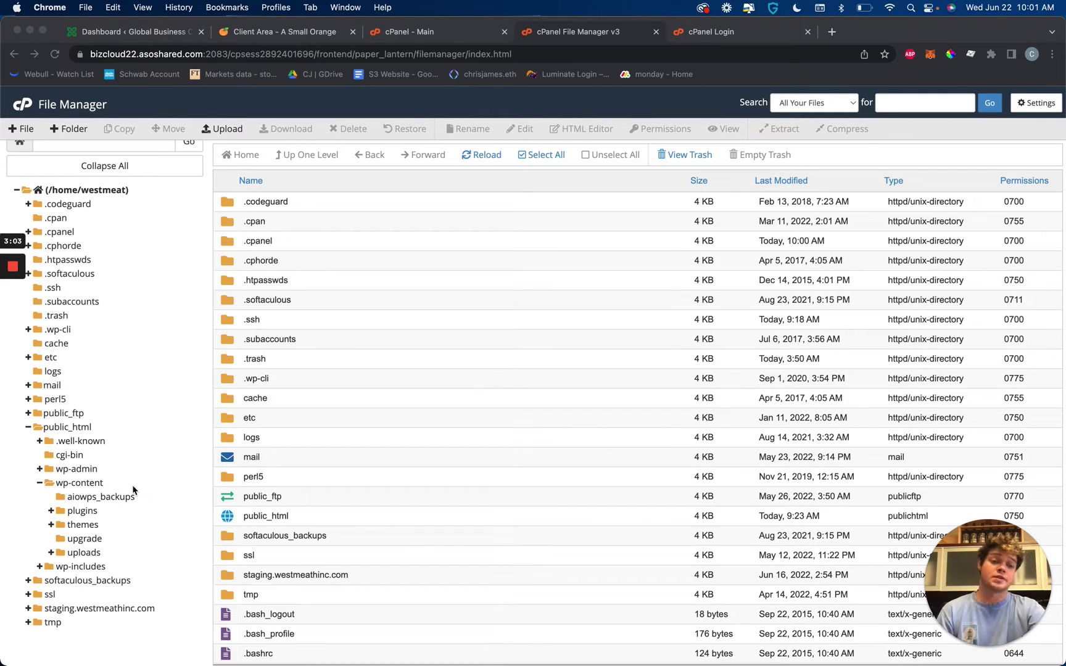
click(141, 518)
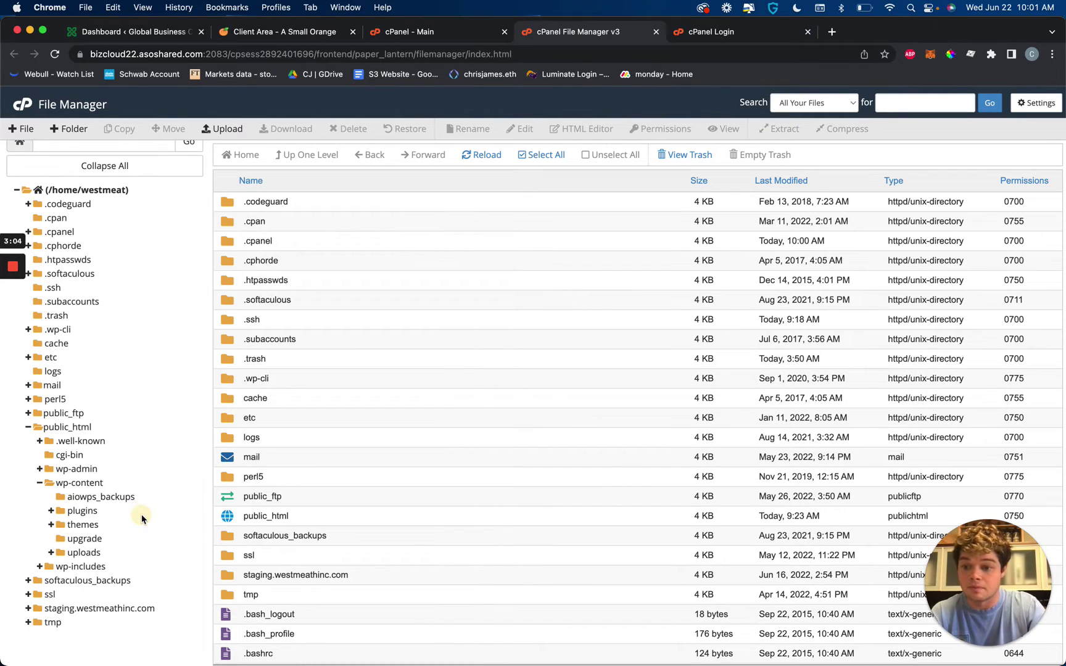
click(80, 525)
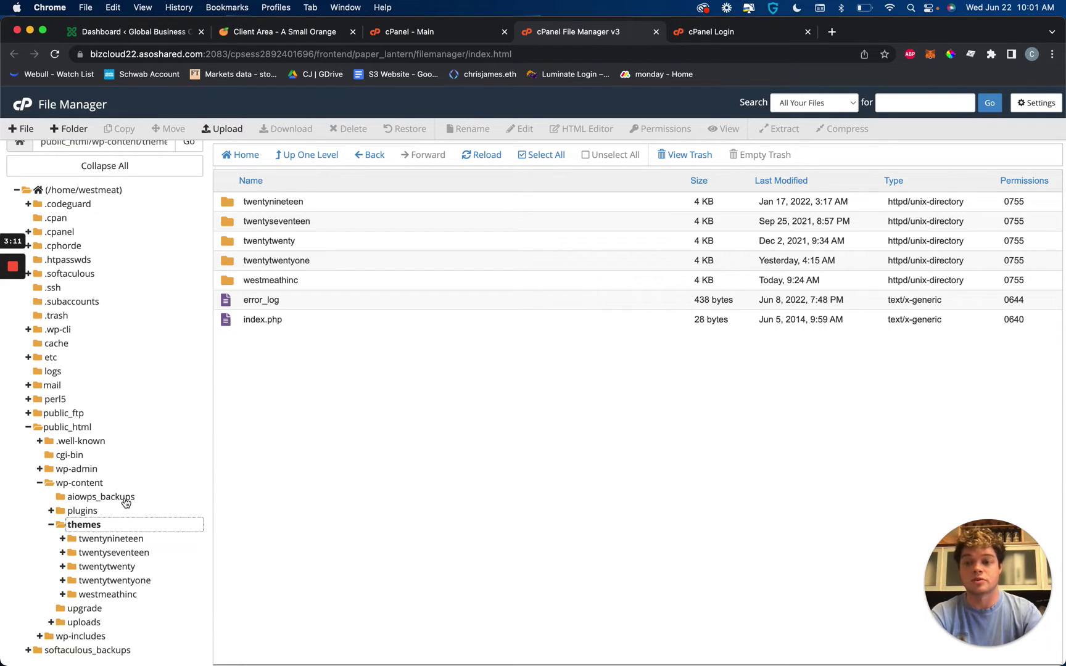
Re-expand wp-content and the westmeathinc theme folder in the tree, then go to the cPanel Login tab
scroll(152, 486, down, 3)
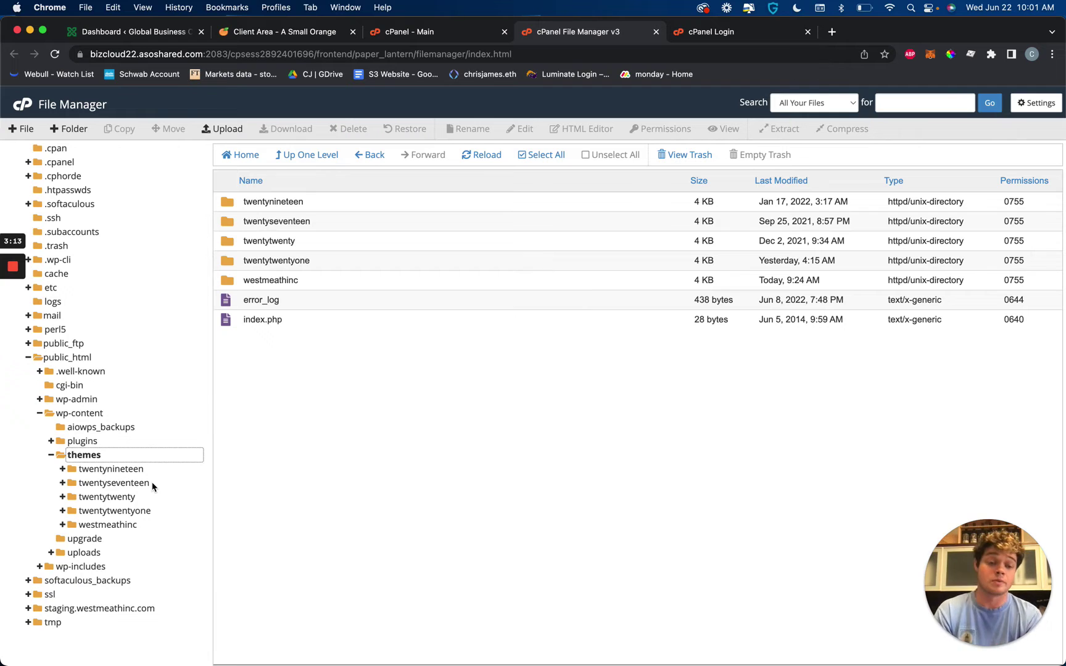
click(114, 526)
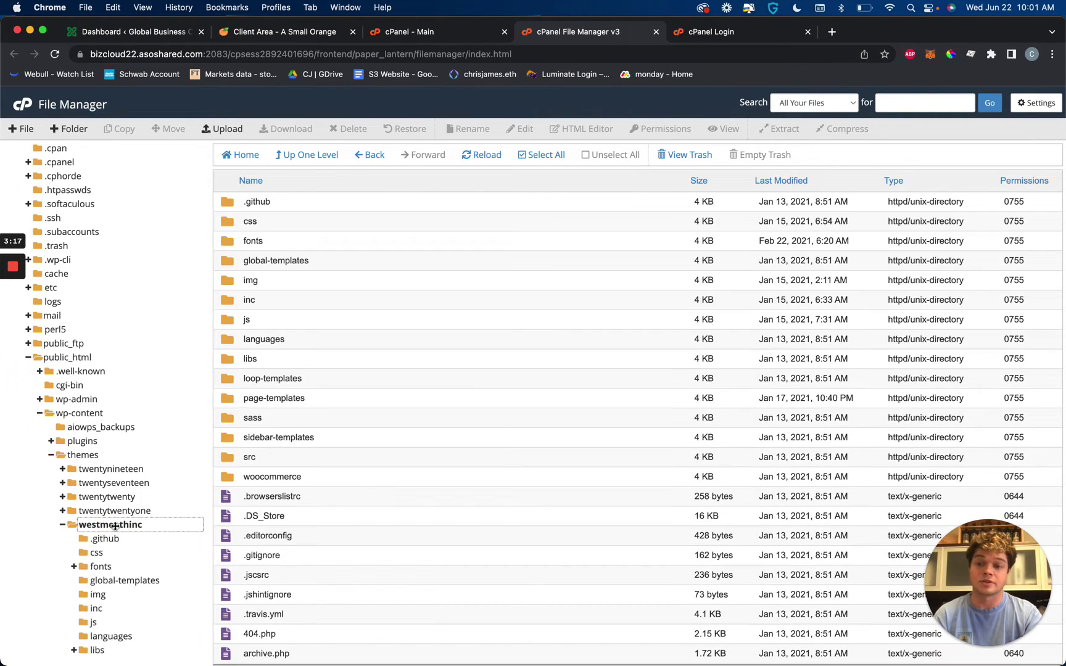
scroll(111, 493, down, 3)
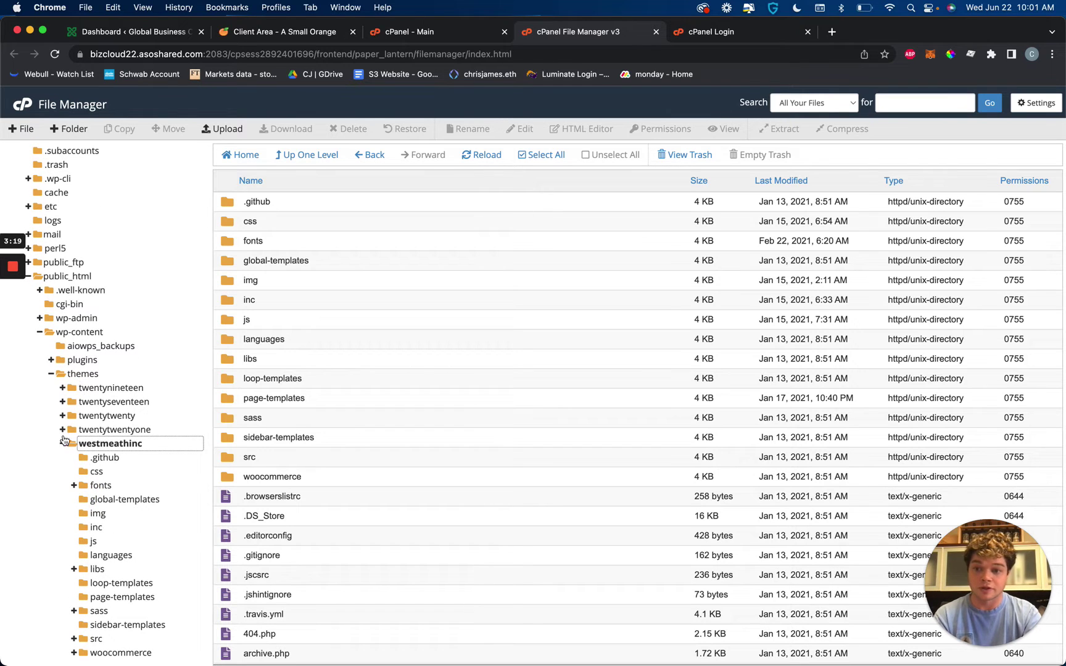
click(63, 442)
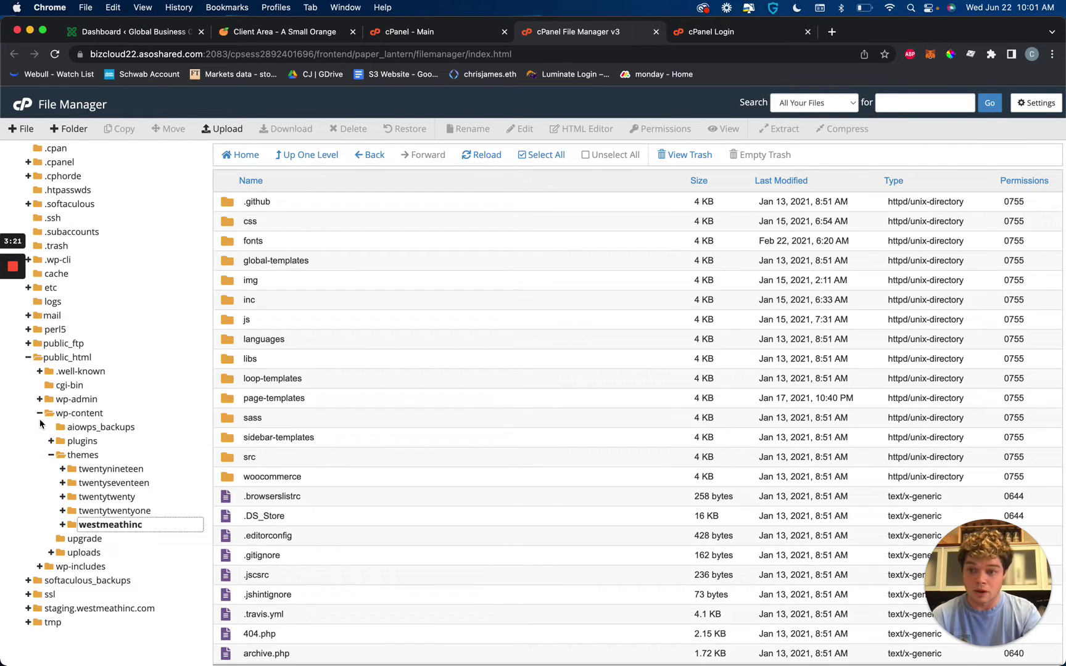
click(39, 413)
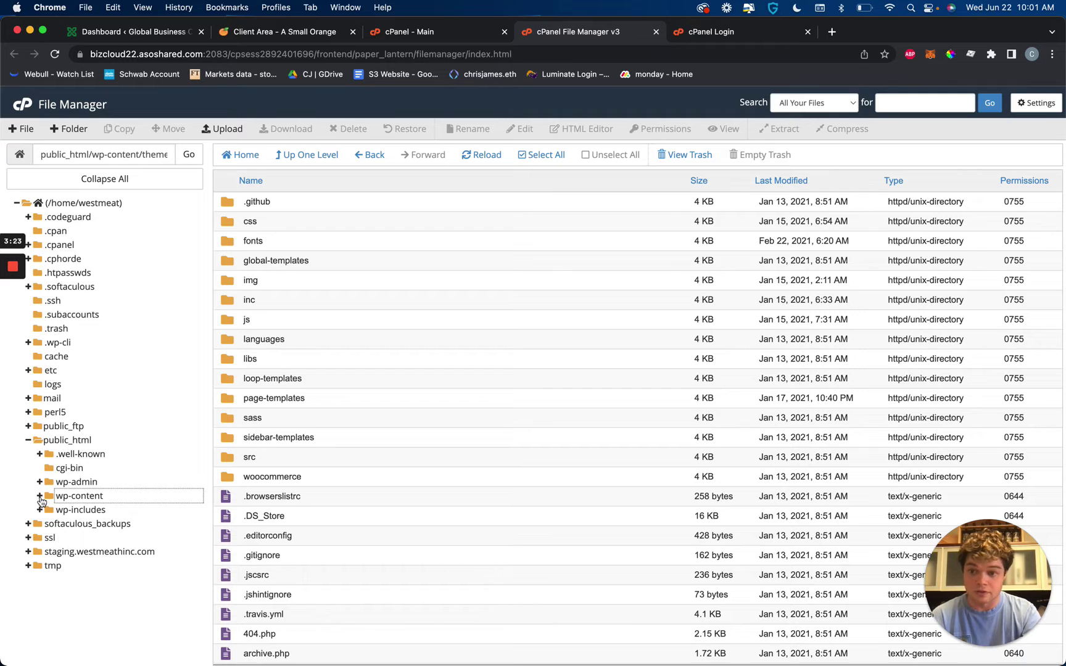
click(40, 498)
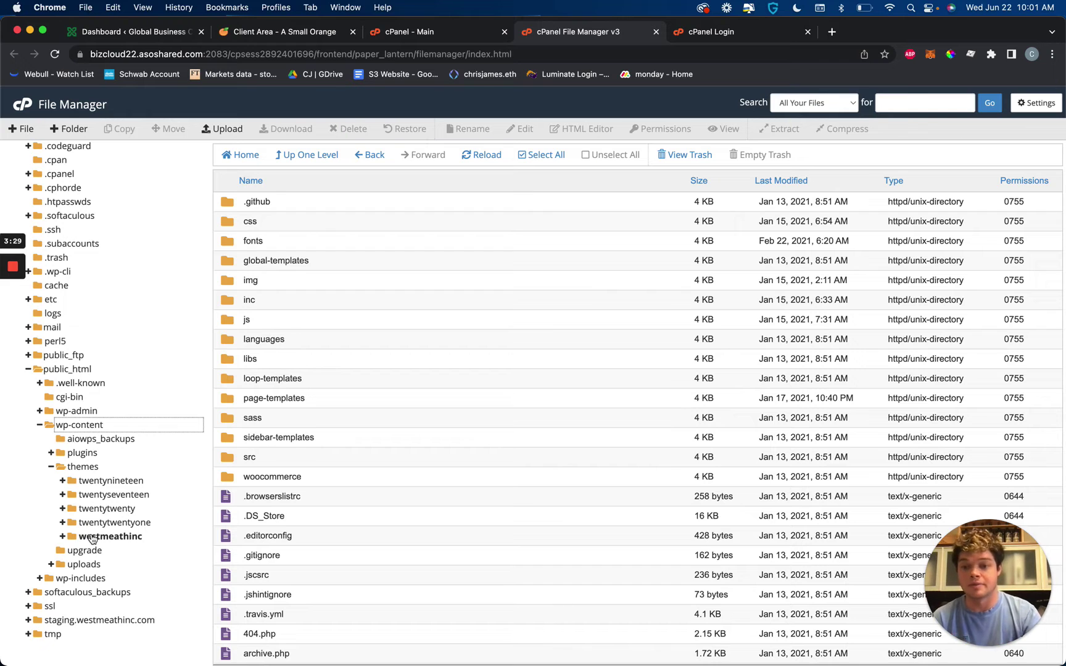
click(92, 539)
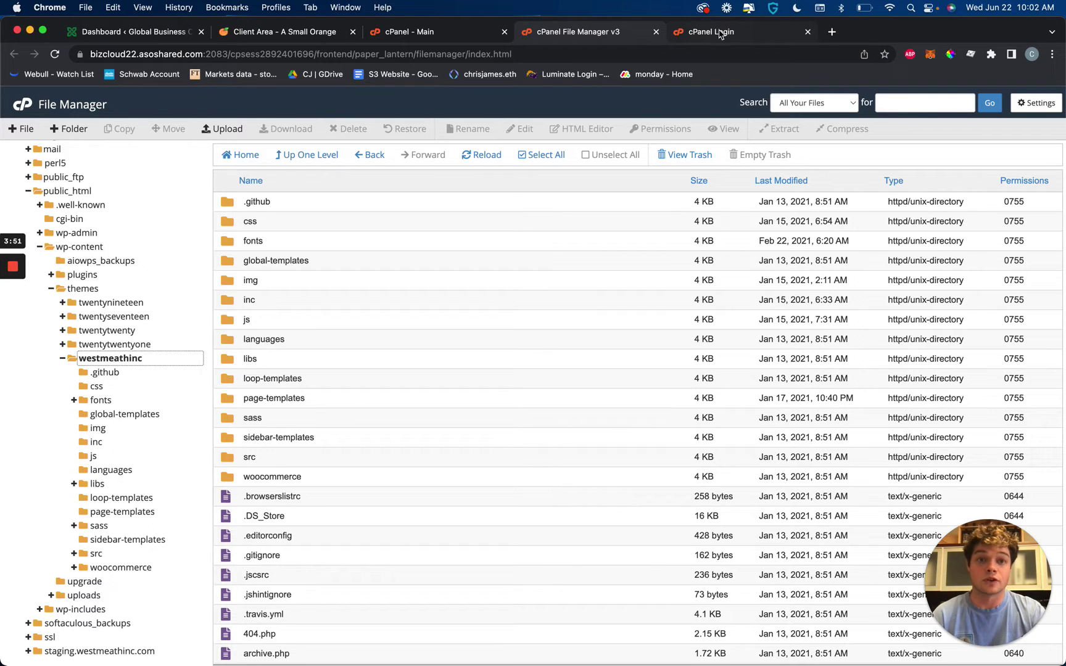
click(786, 37)
Load the westmeathinc.com homepage in the browser
click(759, 53)
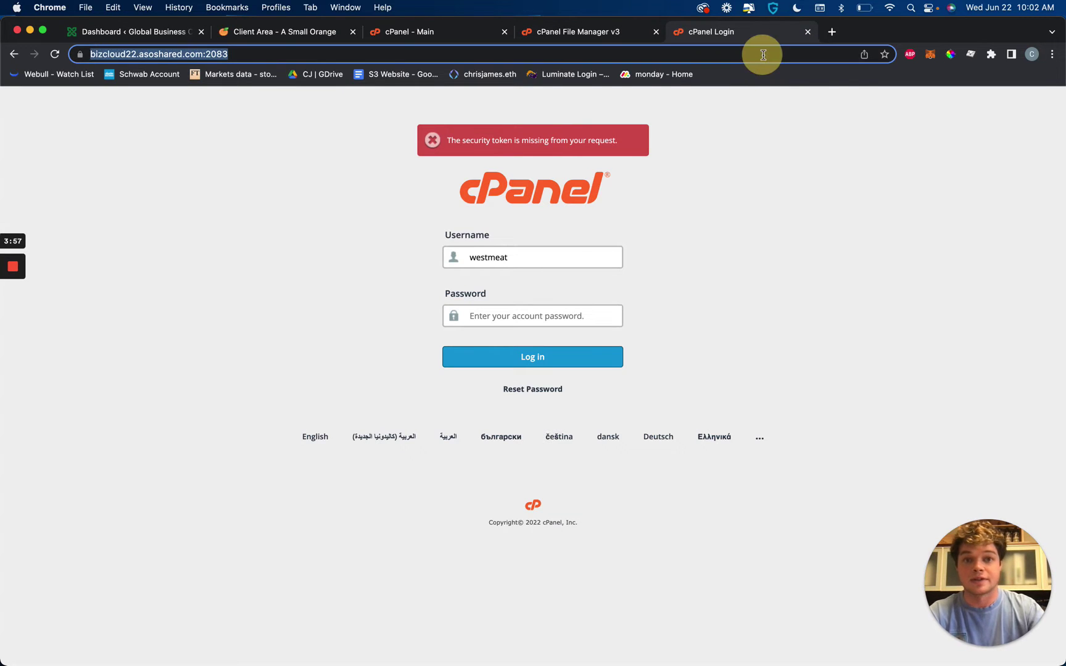
text(westme)
key(Return)
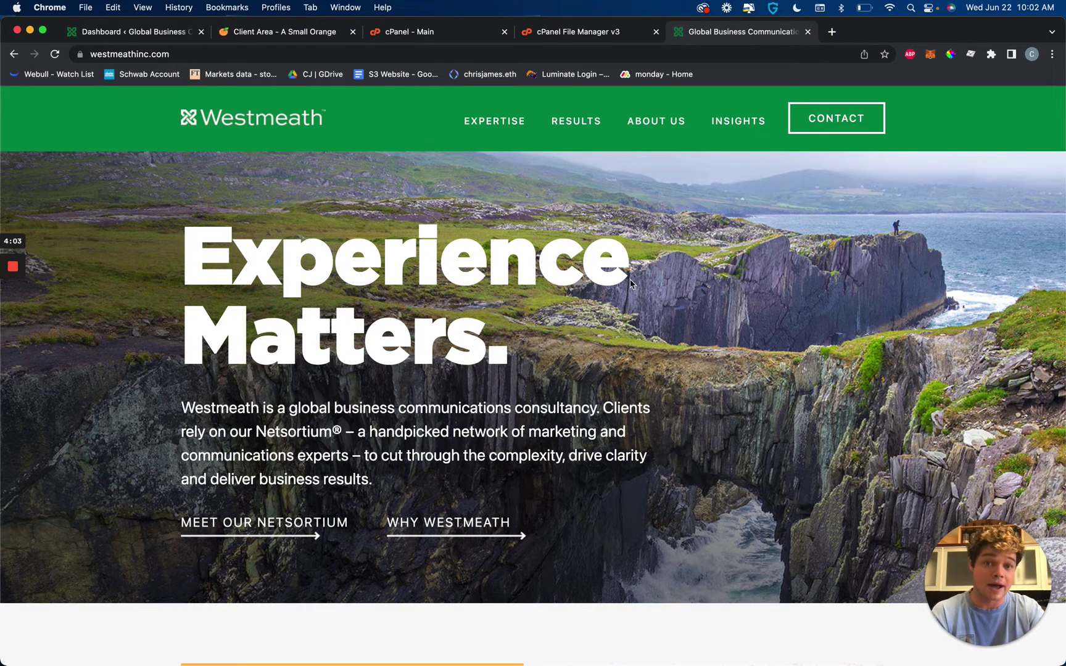
Inspect the footer's Phone line in developer tools and expand its <li> markup
right_click(686, 332)
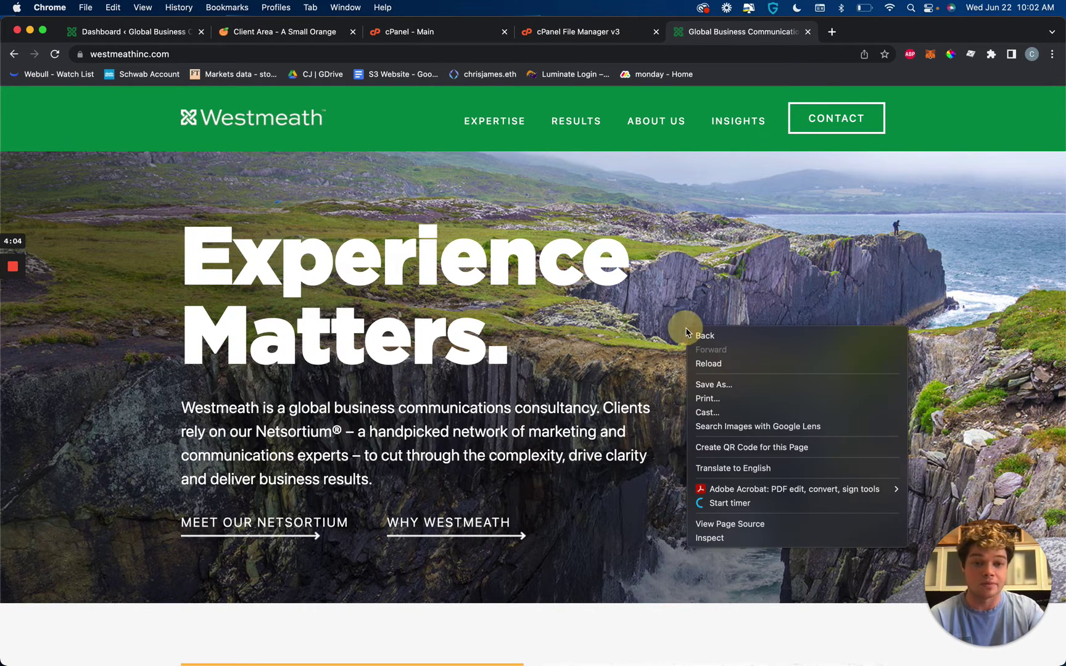
click(728, 540)
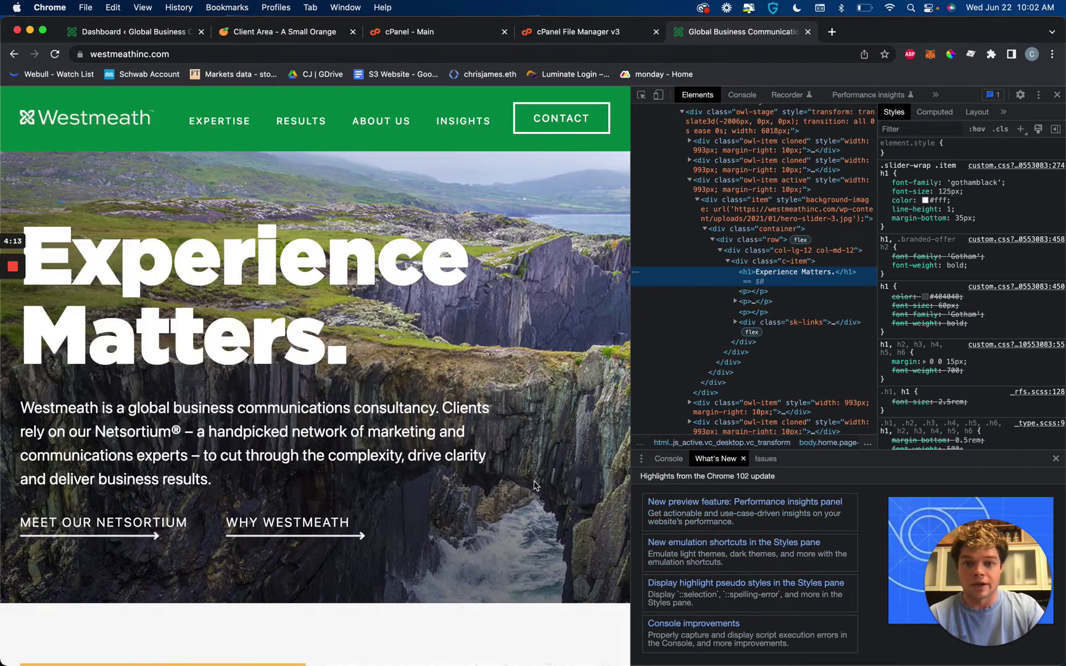
scroll(534, 487, down, 15)
scroll(534, 487, down, 10)
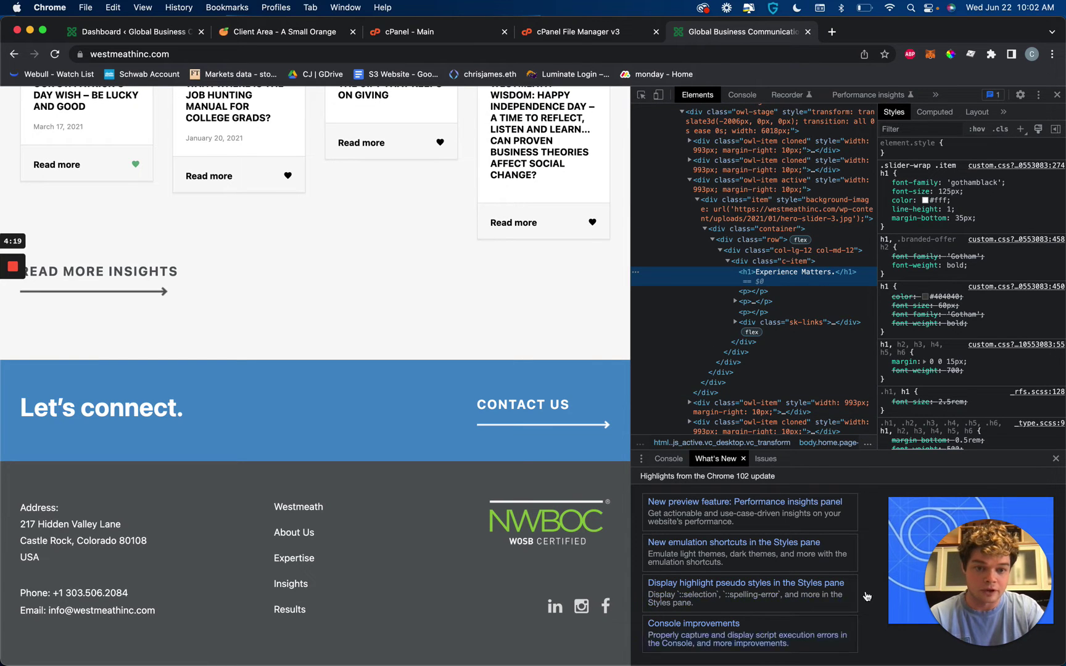
click(642, 96)
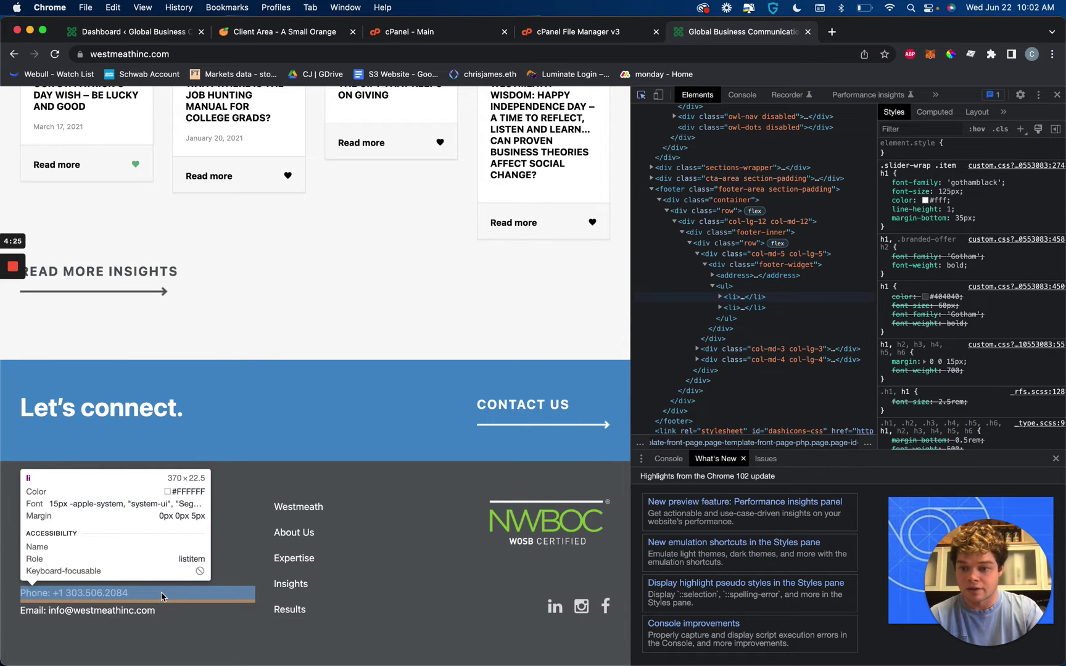
click(161, 597)
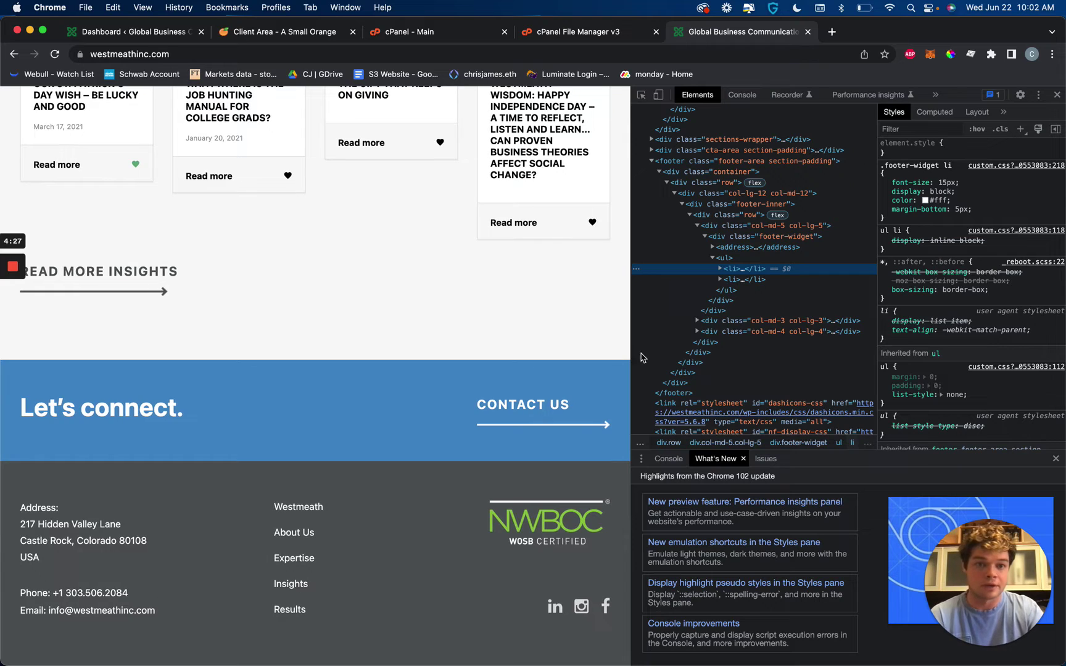
click(719, 269)
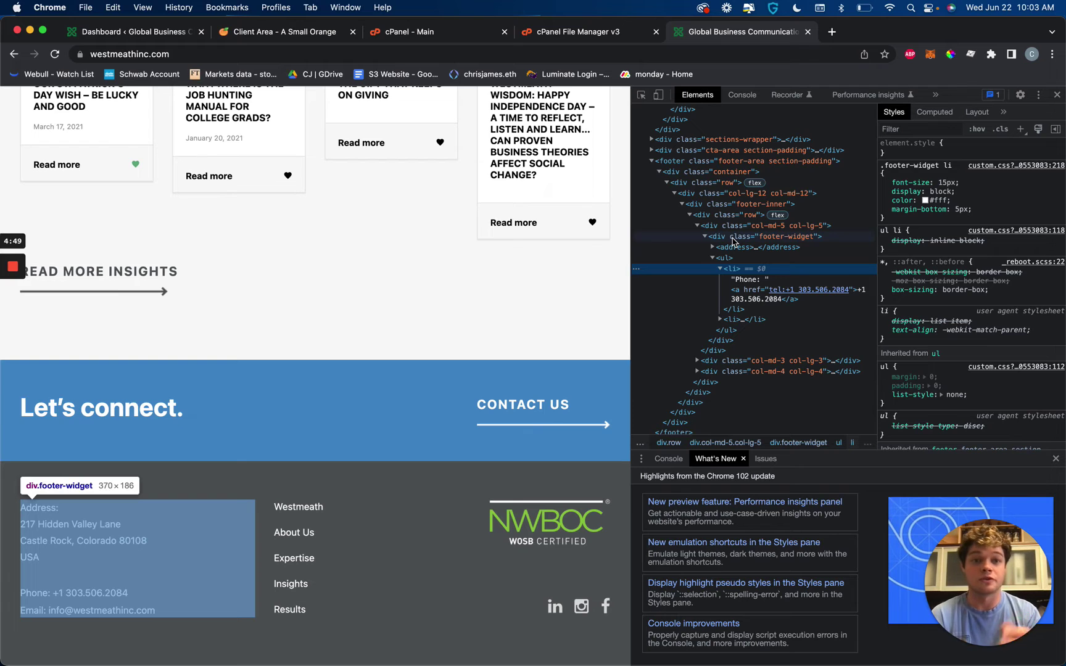
scroll(489, 320, up, 15)
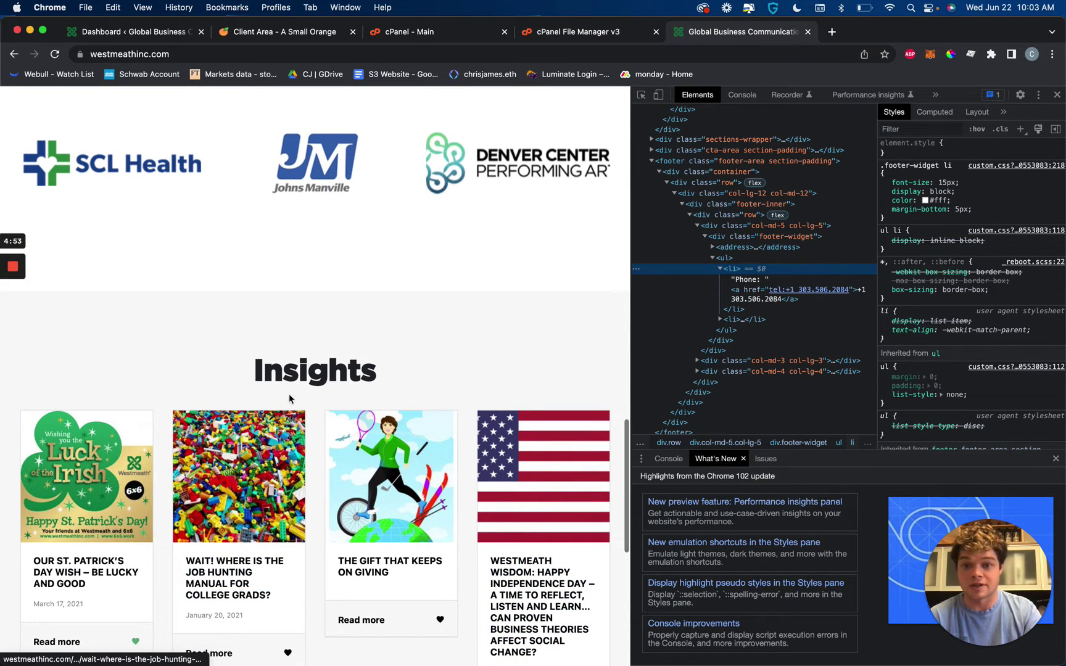
click(640, 96)
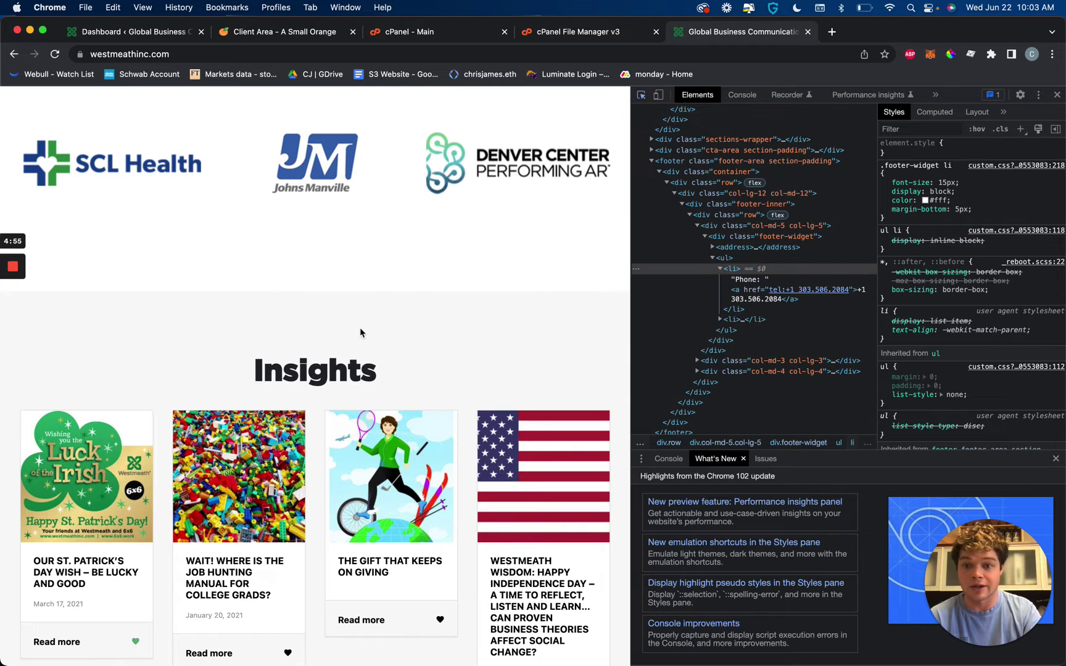
click(331, 374)
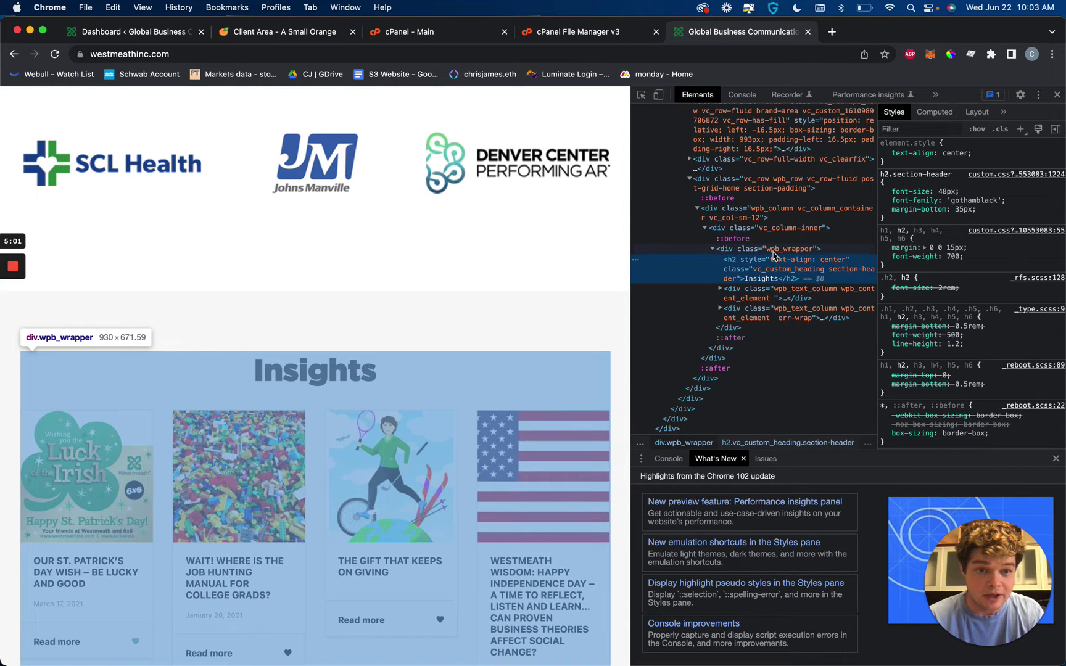
scroll(784, 246, up, 1)
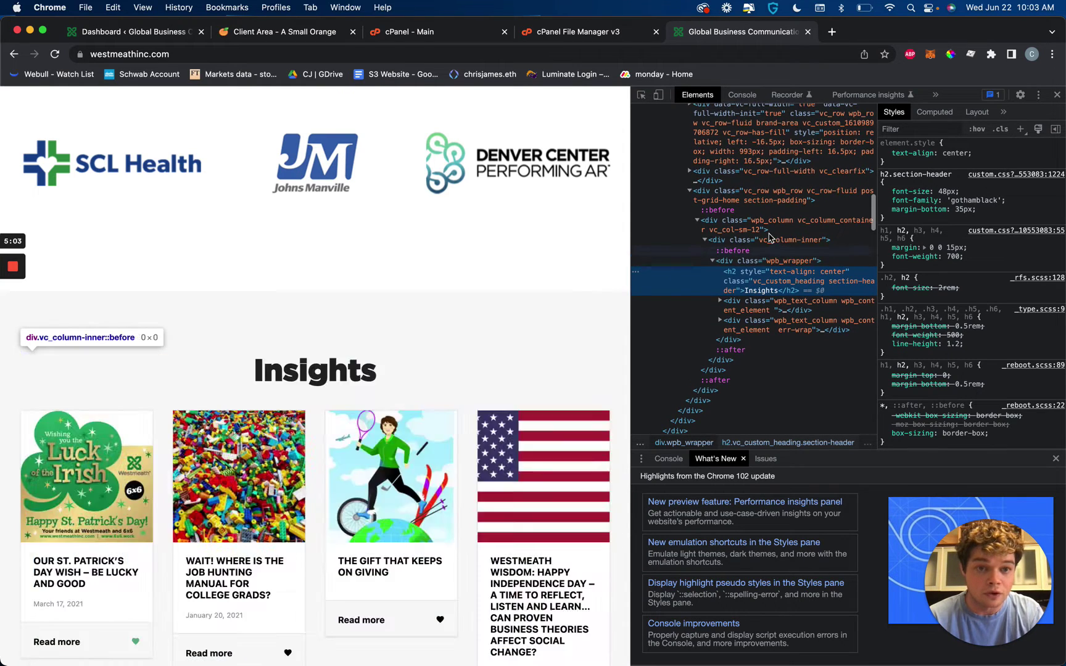
scroll(763, 231, right, 1)
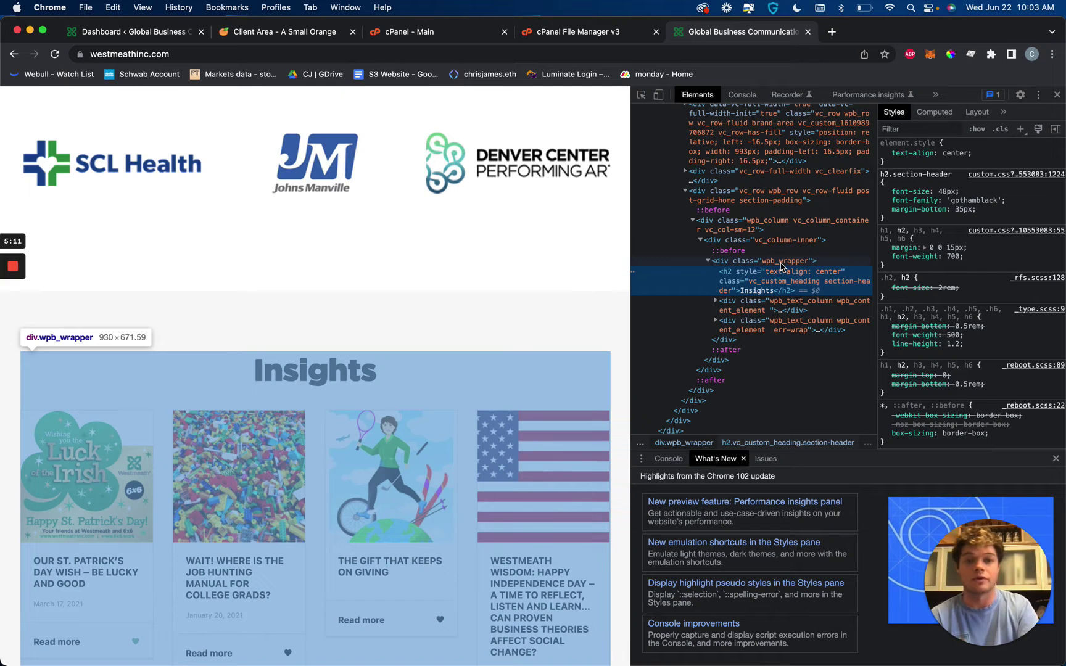
scroll(365, 306, down, 8)
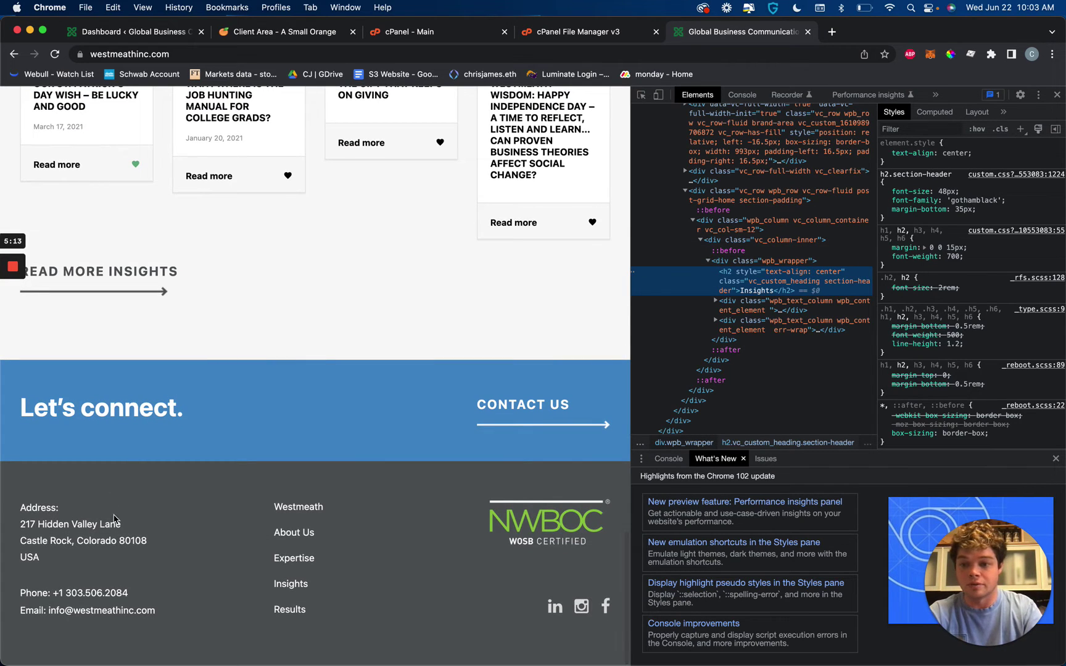
click(643, 94)
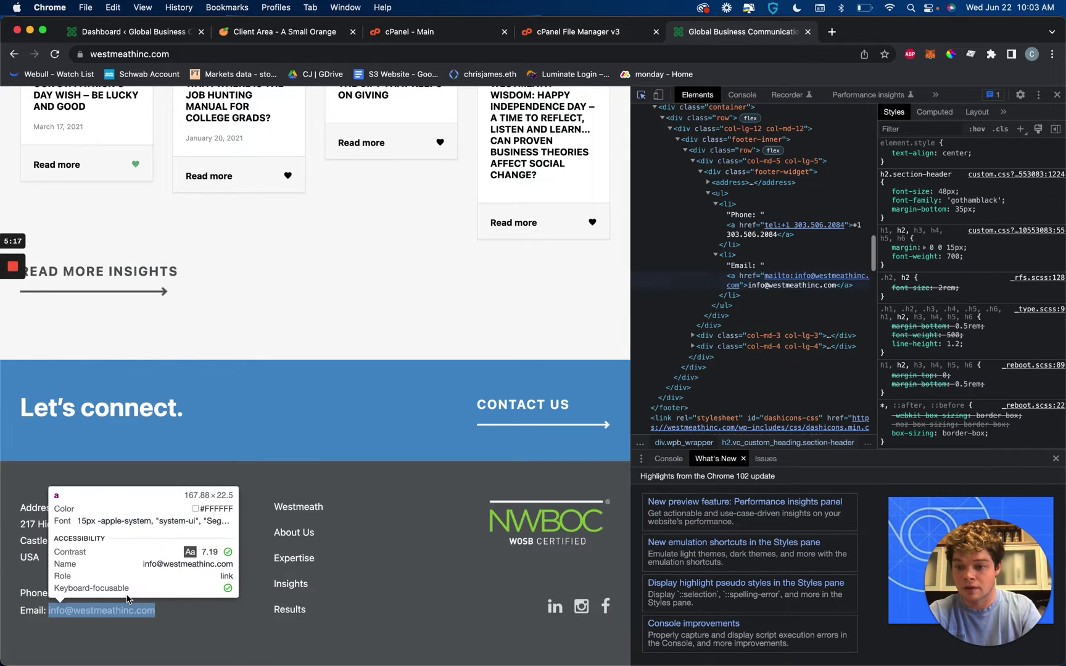
click(755, 258)
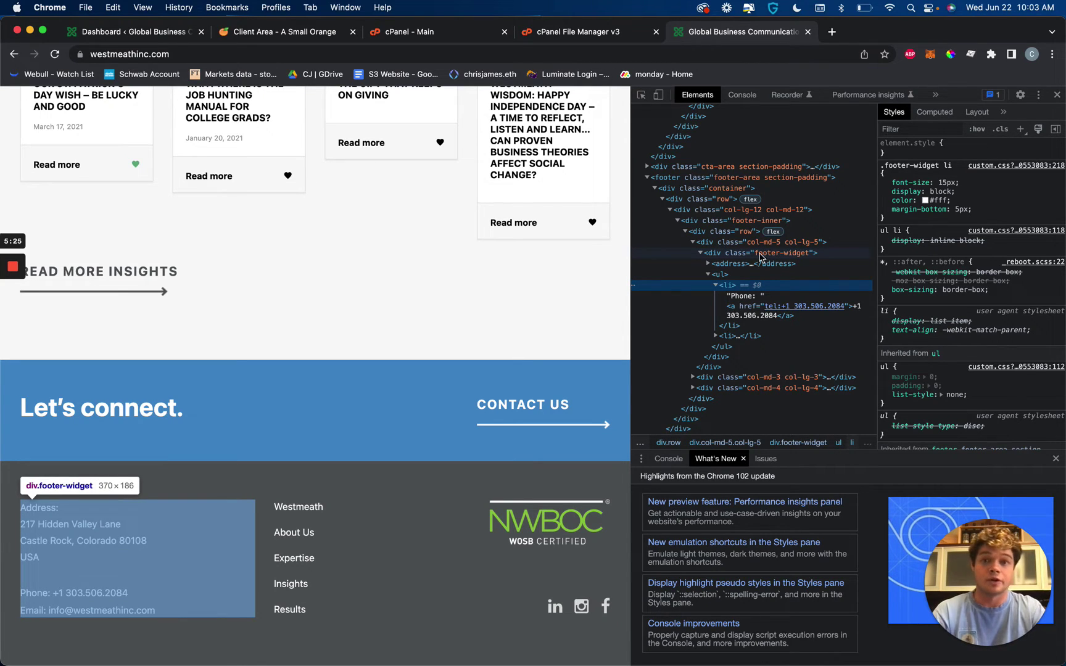
Search the server files for 'footer' and close the results
click(558, 32)
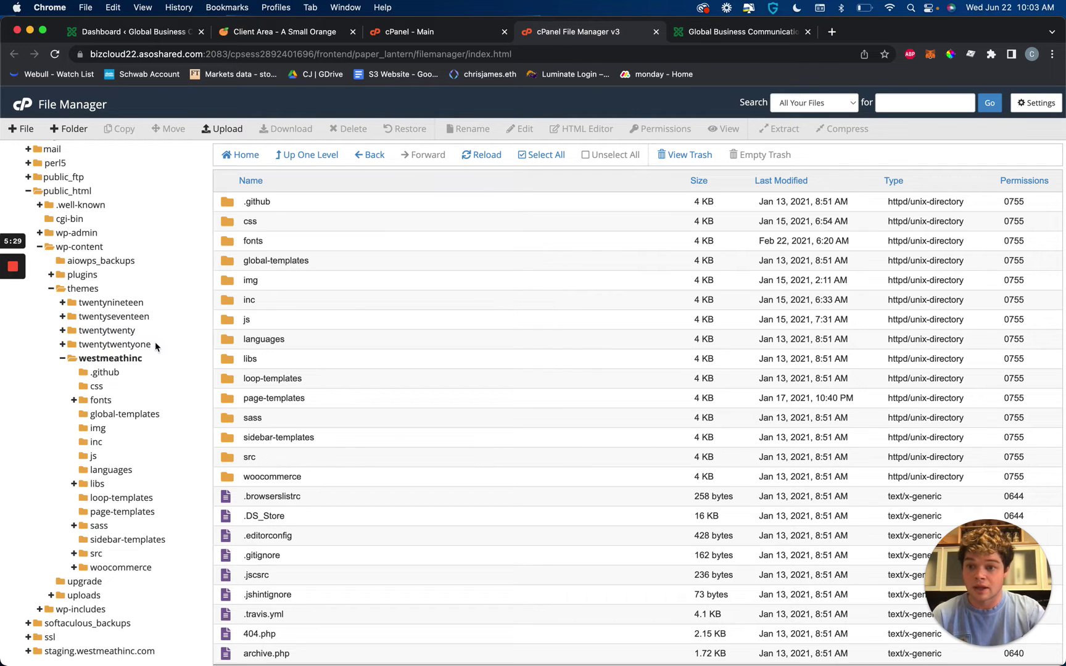
scroll(117, 387, down, 2)
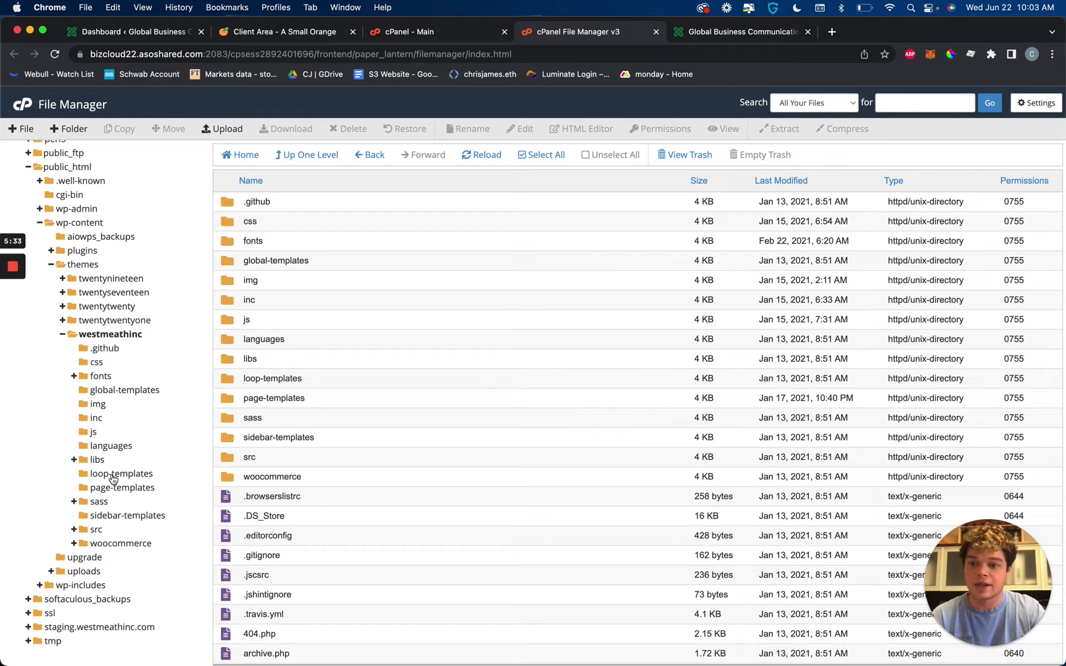
click(897, 108)
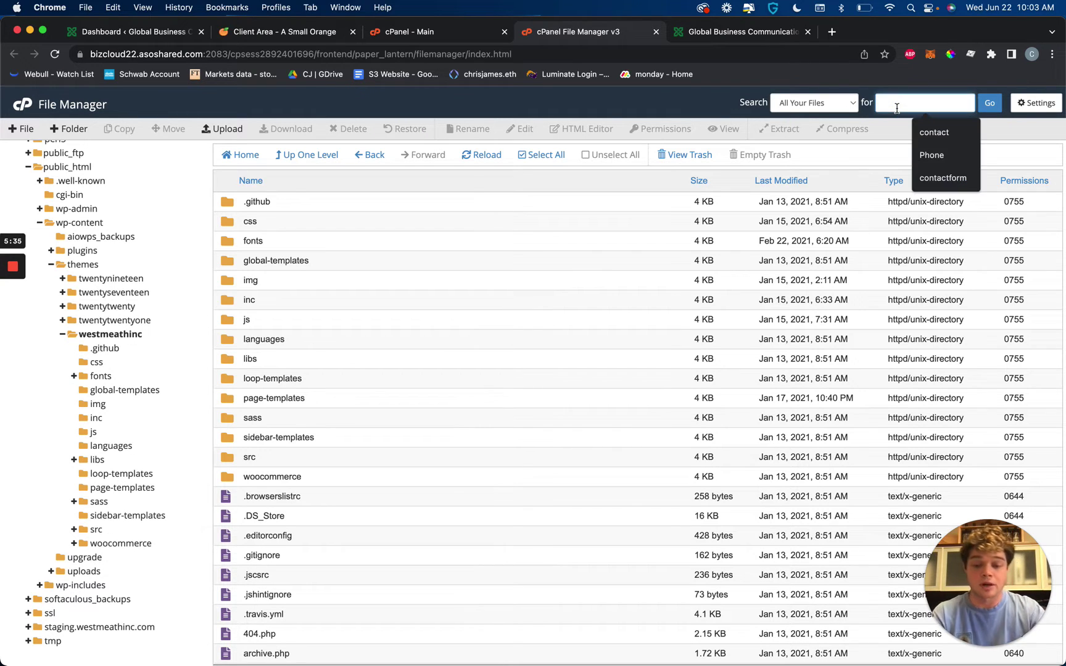
text(footer)
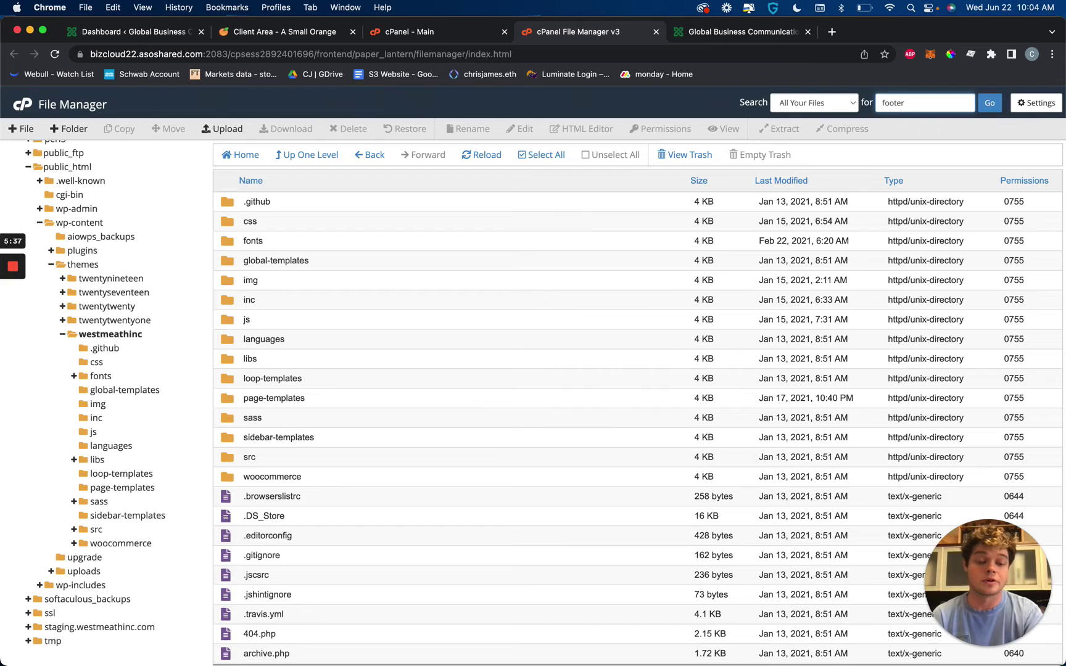
key(Return)
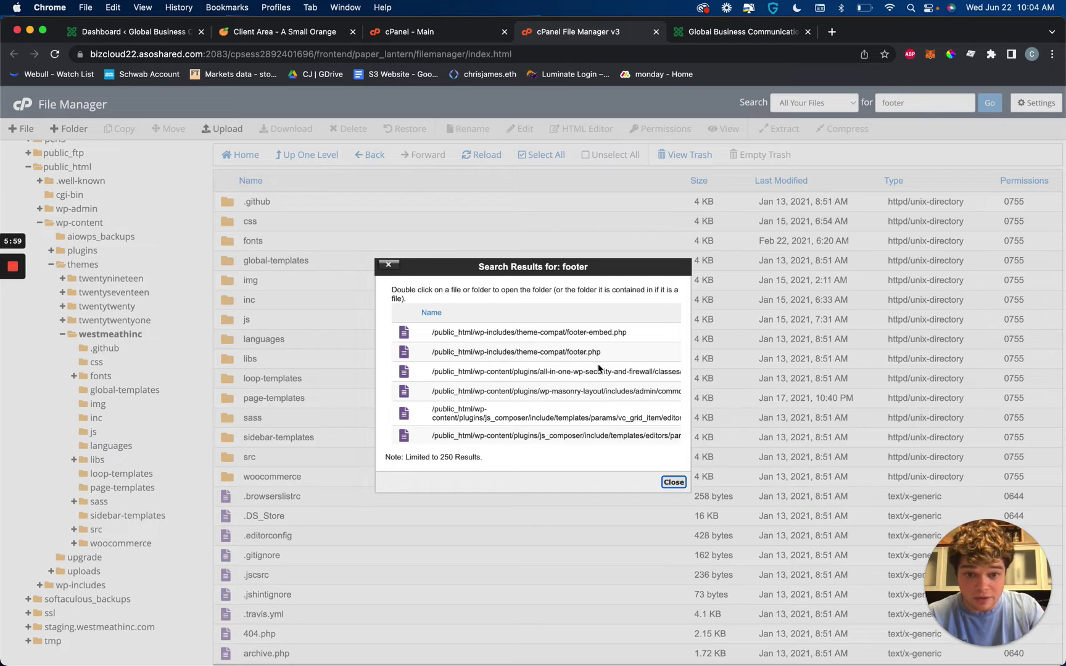
scroll(598, 370, down, 10)
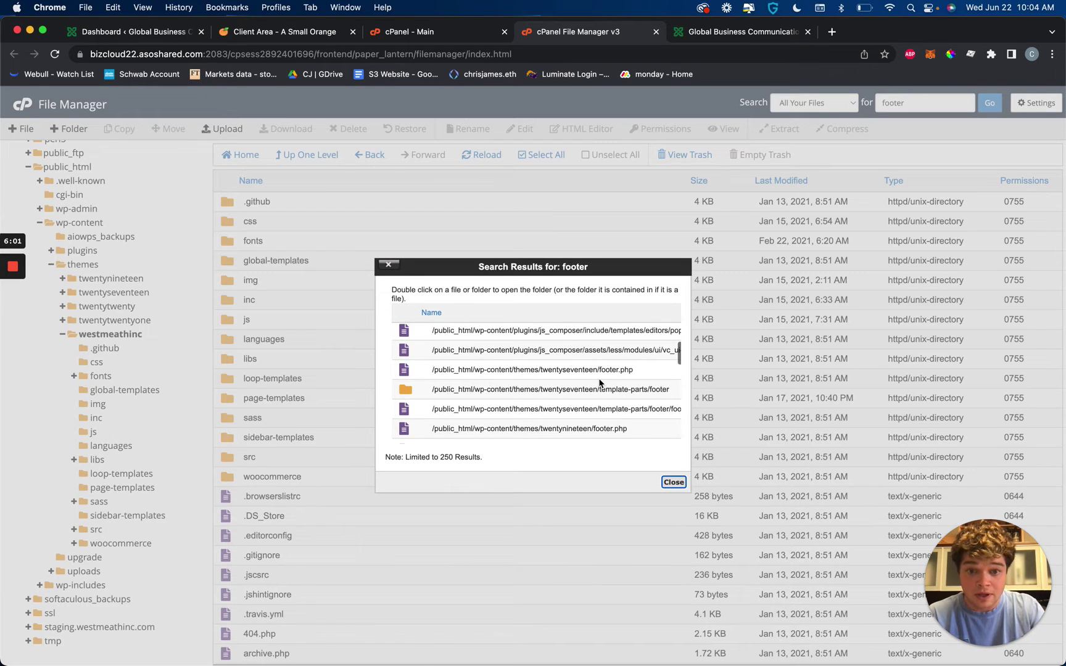
scroll(599, 383, up, 8)
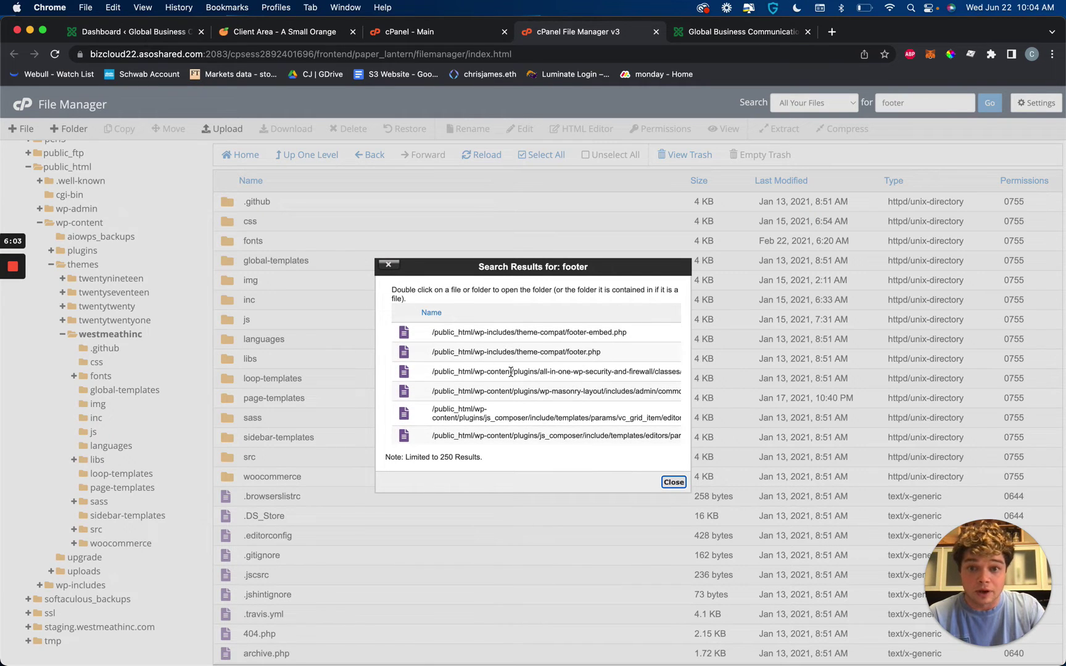
click(388, 264)
Re-run the 'footer' search in Current Directory and go to the folder containing footer.php
click(812, 103)
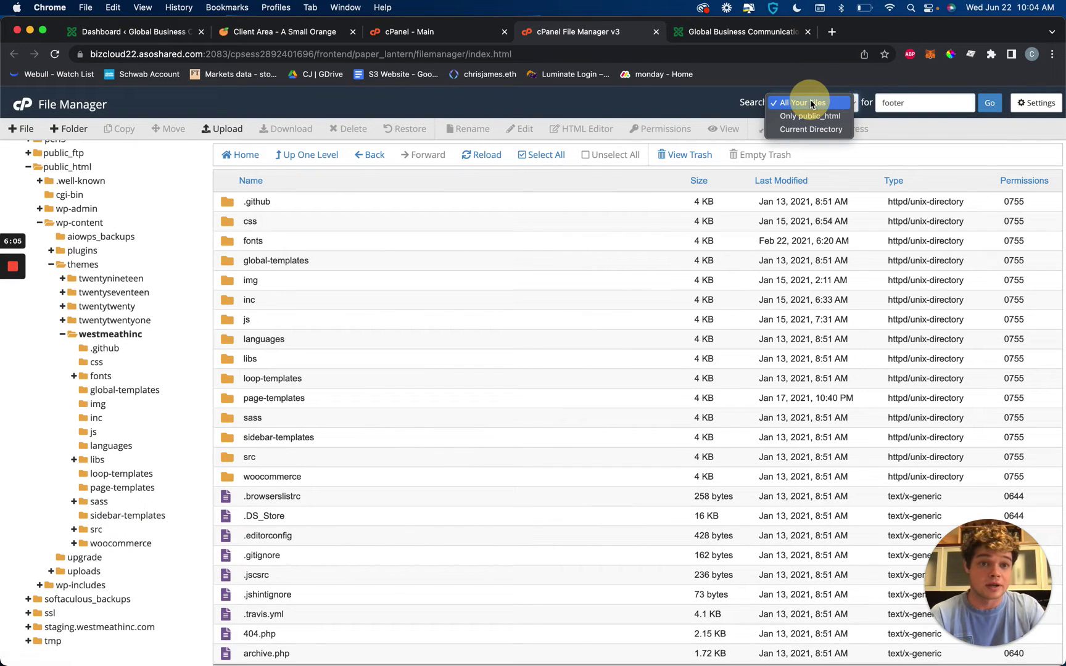
click(809, 130)
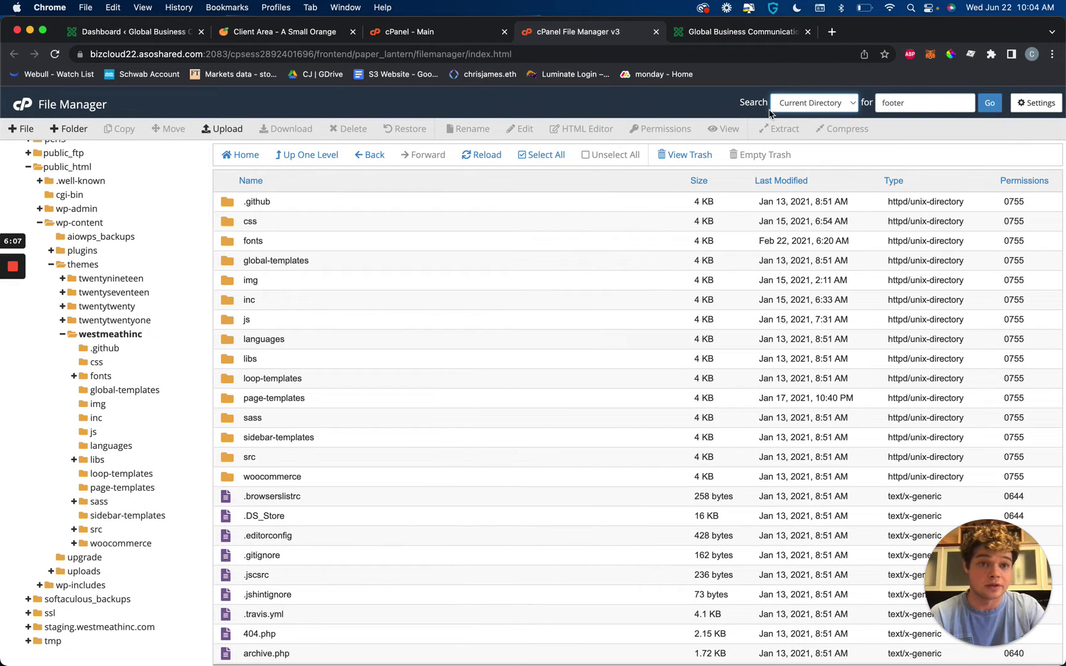
click(989, 103)
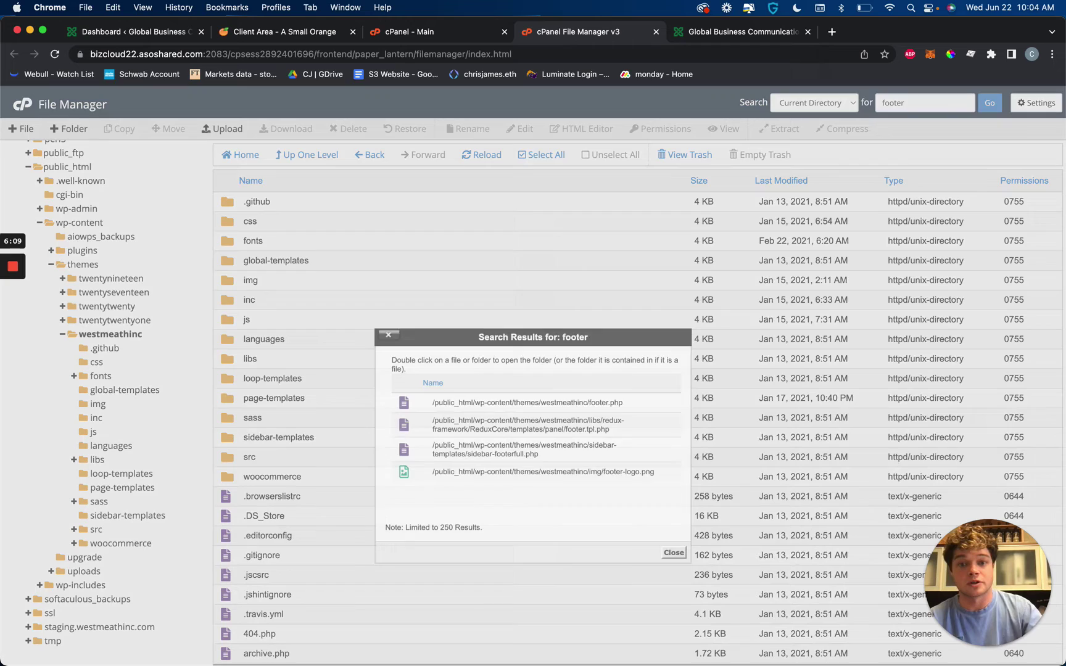
click(617, 407)
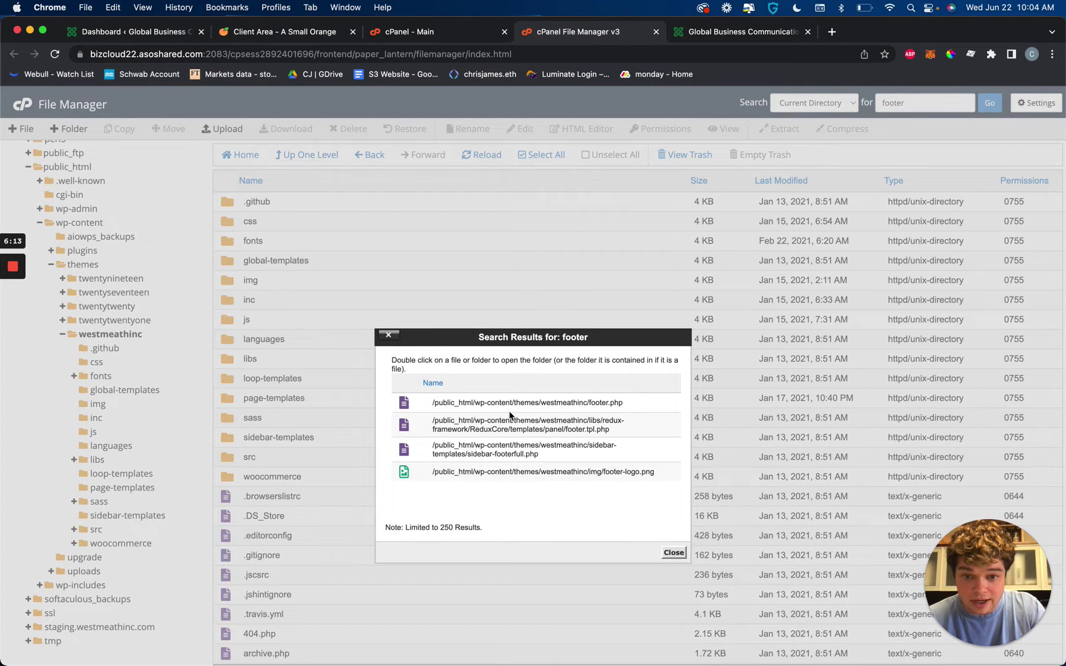
double_click(638, 405)
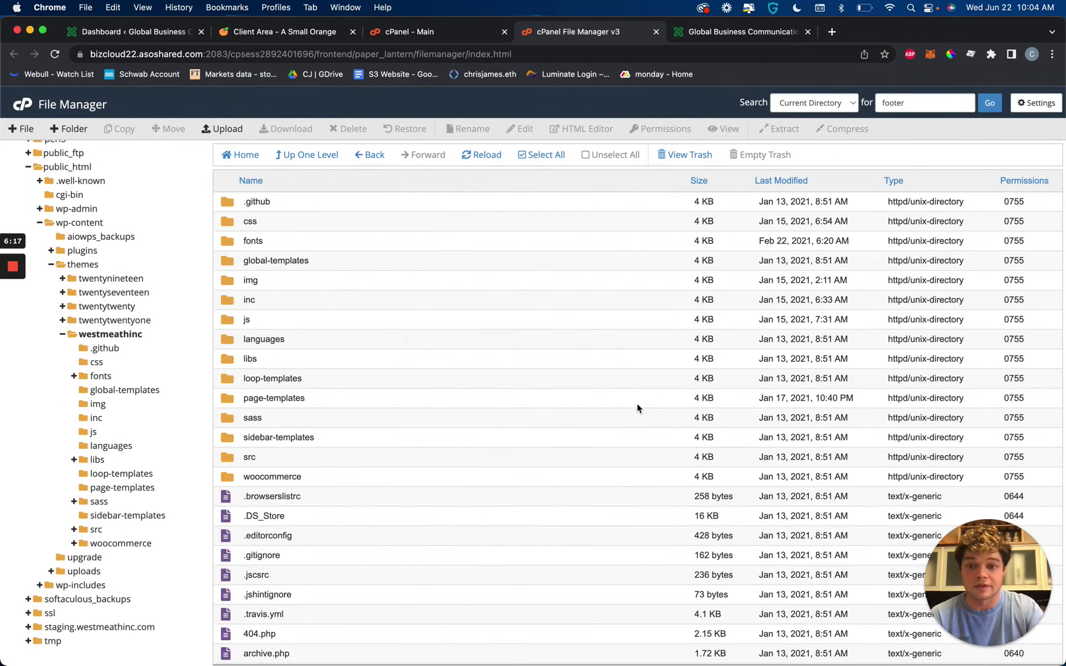
Open the westmeathinc theme's footer.php in the File Manager code editor
scroll(370, 424, down, 5)
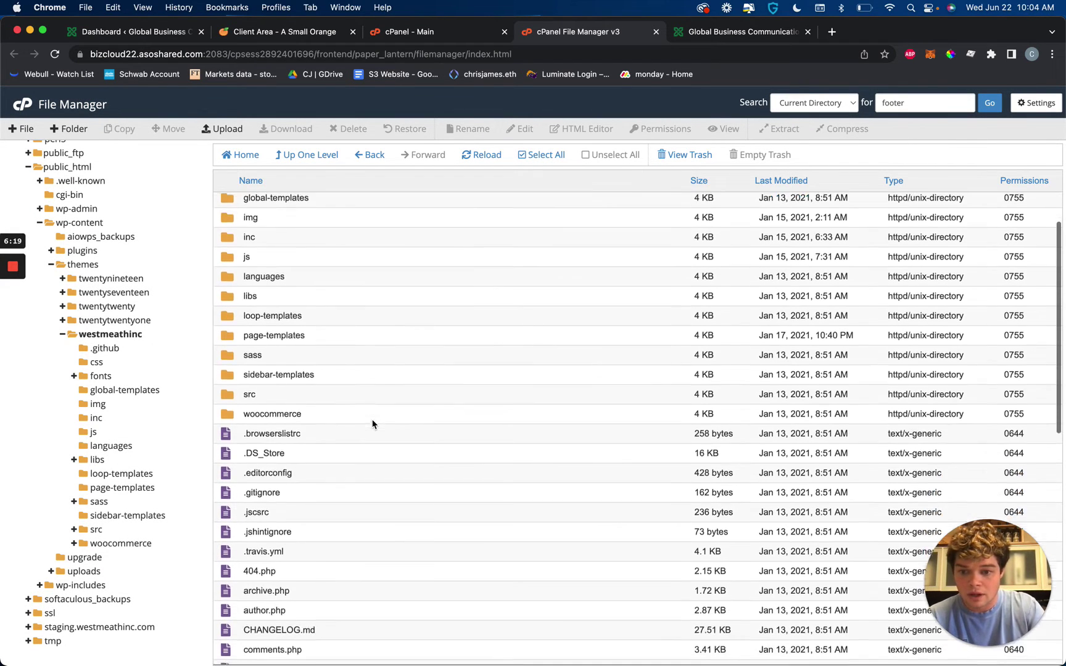
scroll(372, 424, down, 5)
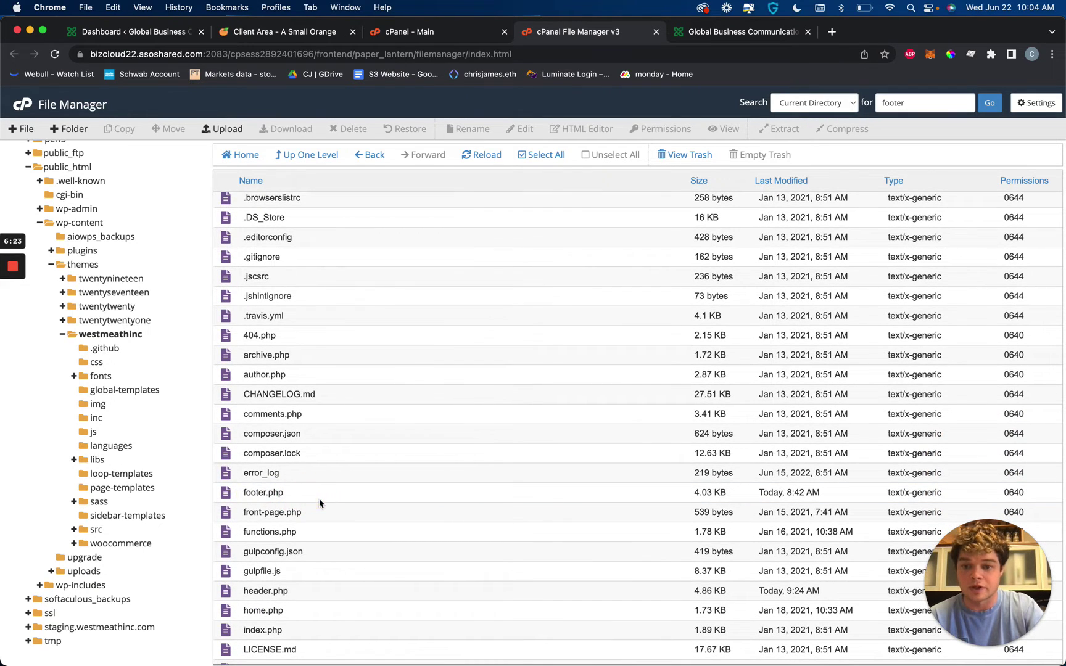
scroll(296, 510, down, 2)
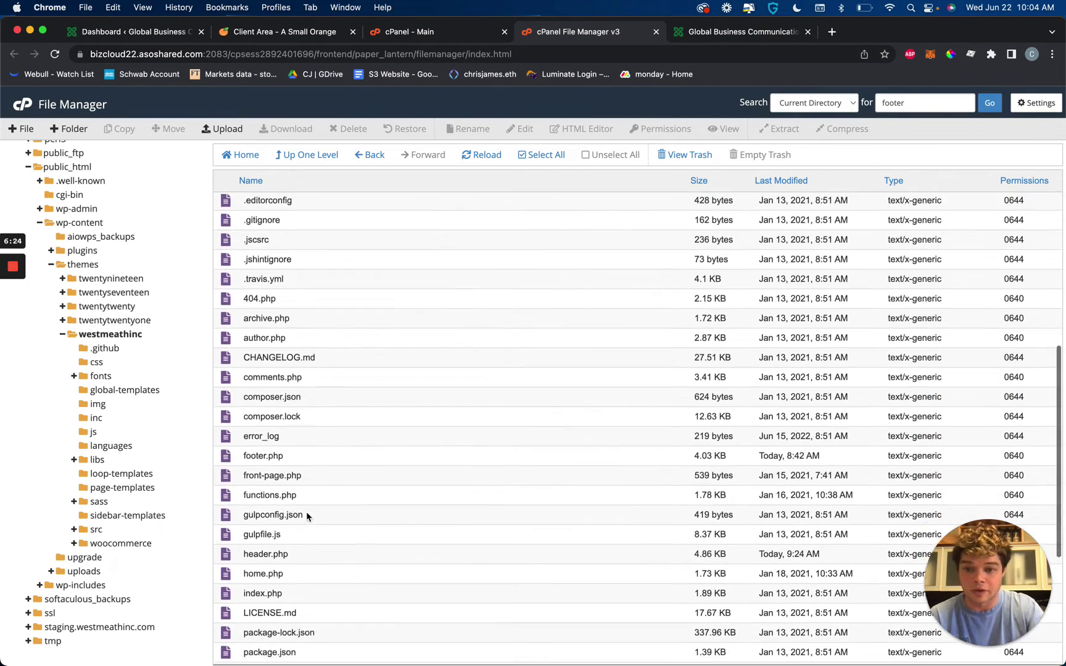
scroll(286, 574, down, 3)
scroll(295, 567, up, 1)
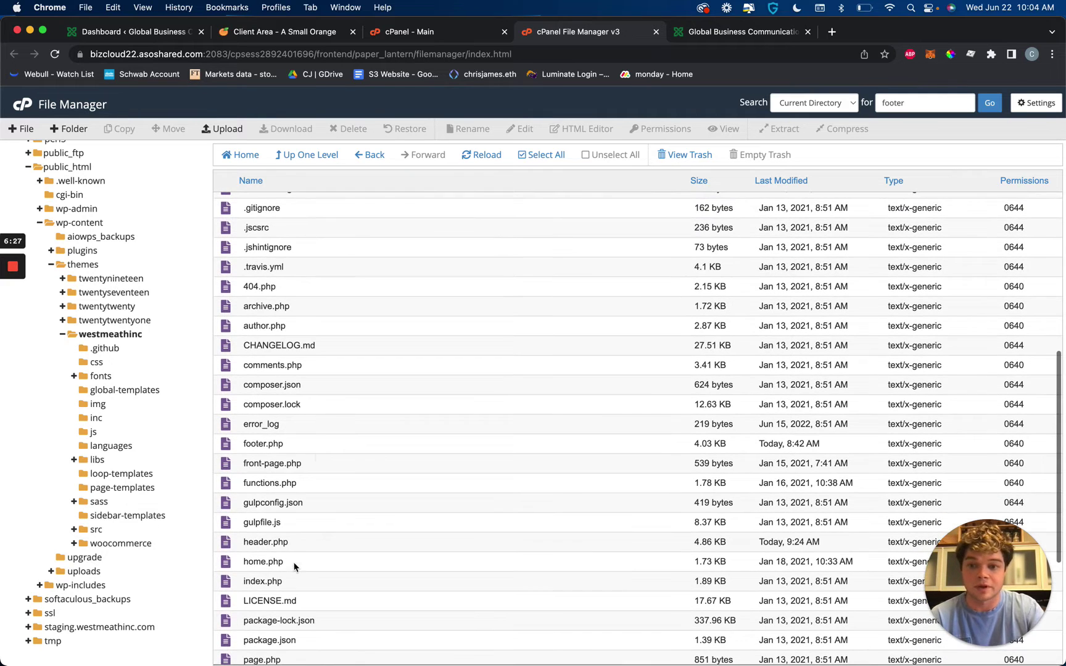
right_click(302, 445)
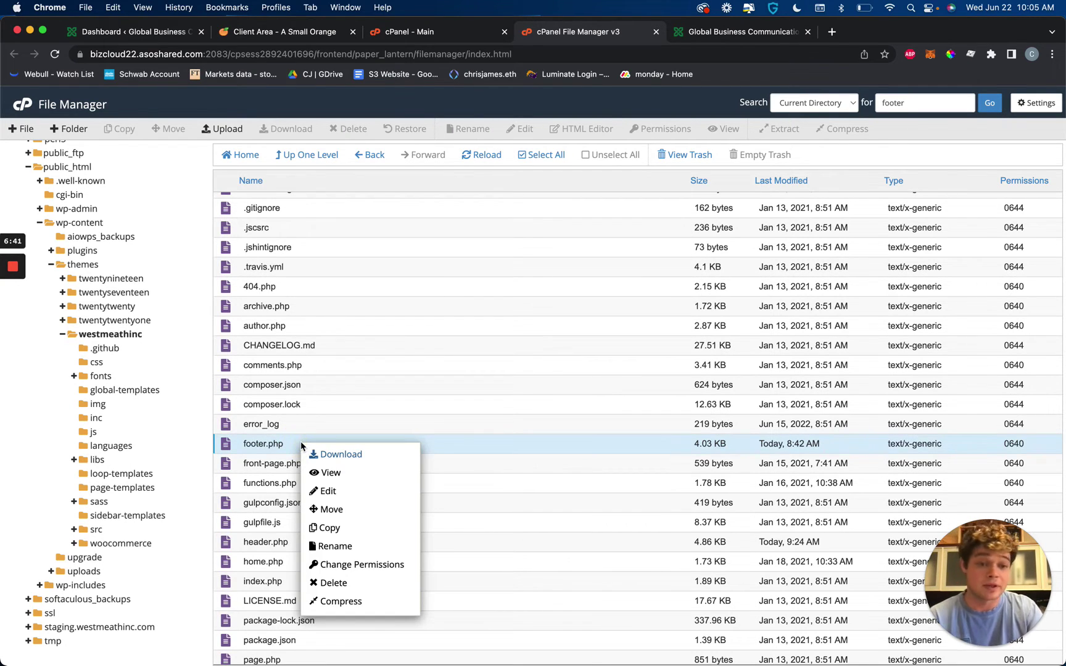
click(339, 492)
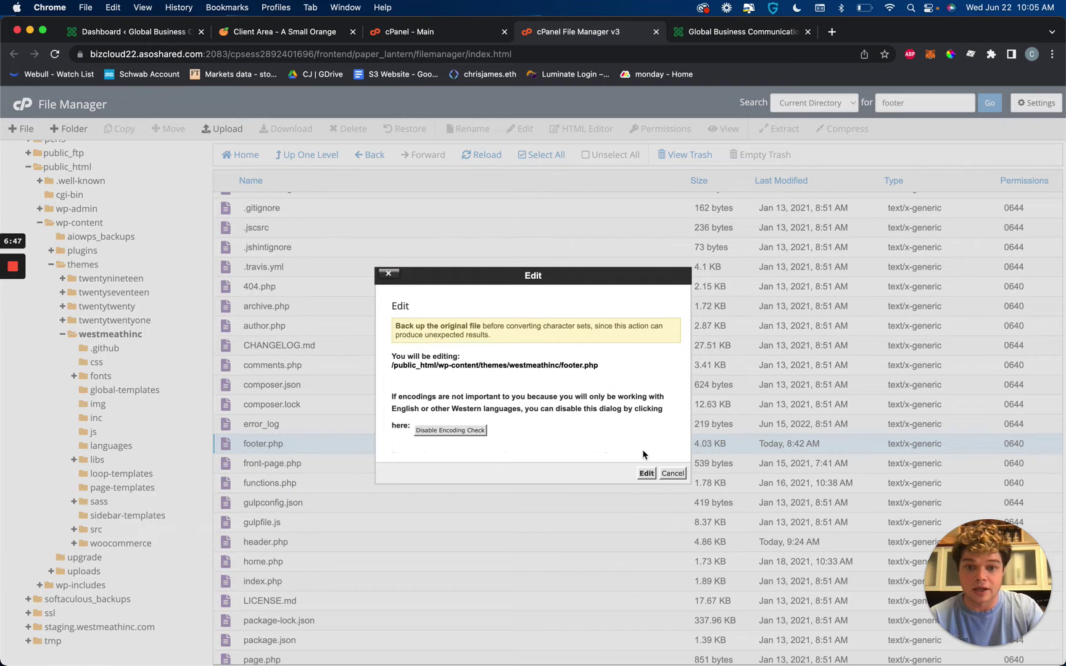
click(649, 473)
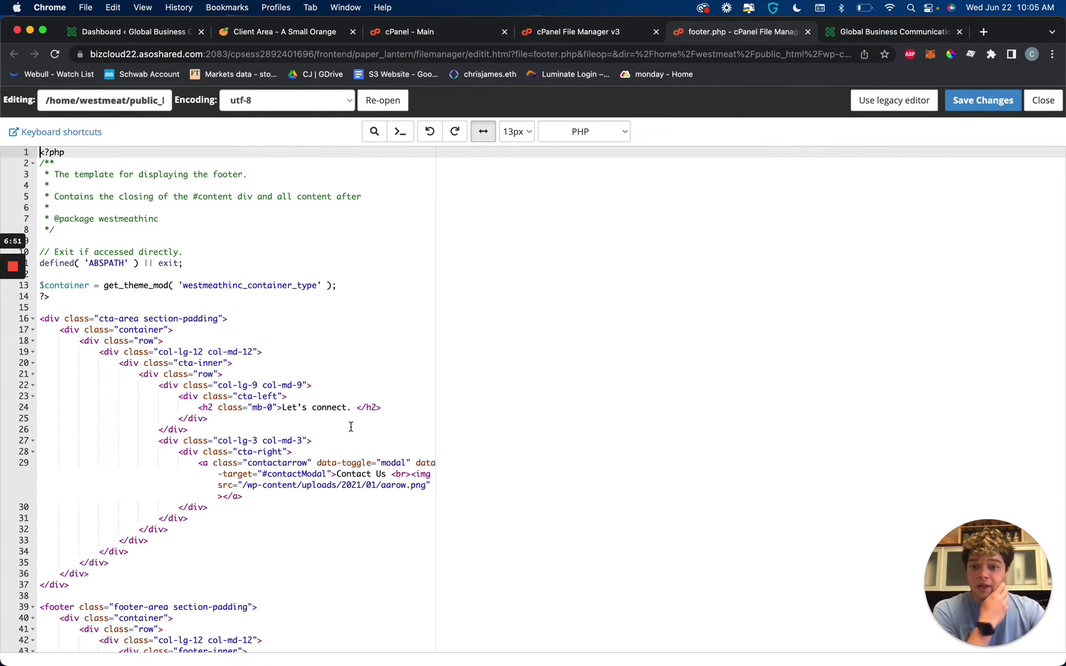
Scroll to the footer markup and select the phone list item on line 55
scroll(310, 408, down, 10)
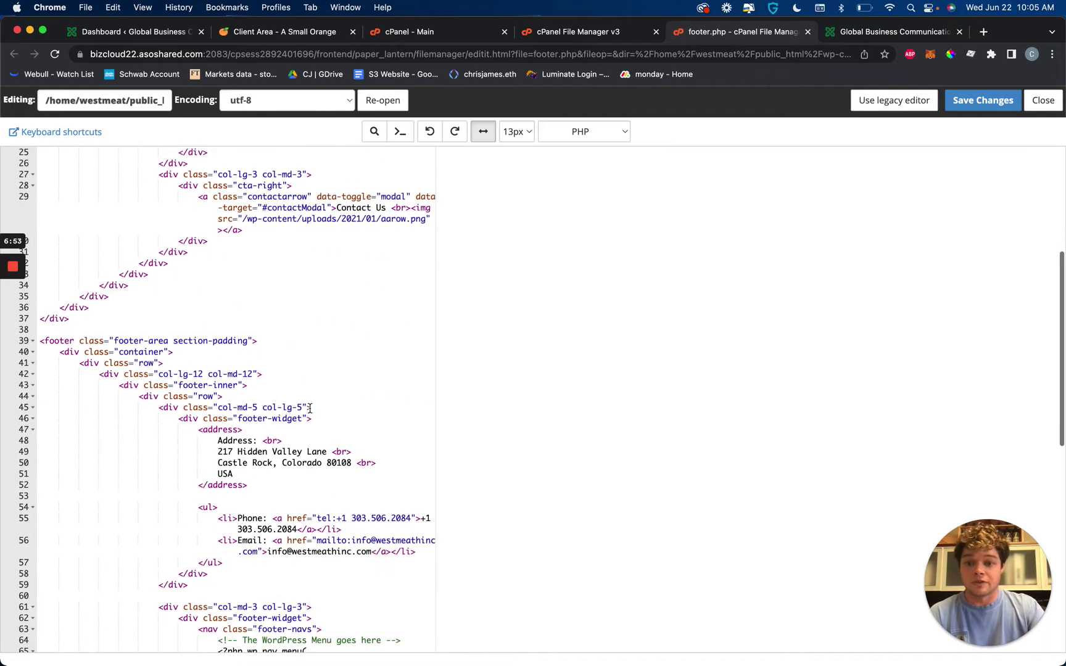
scroll(311, 409, down, 8)
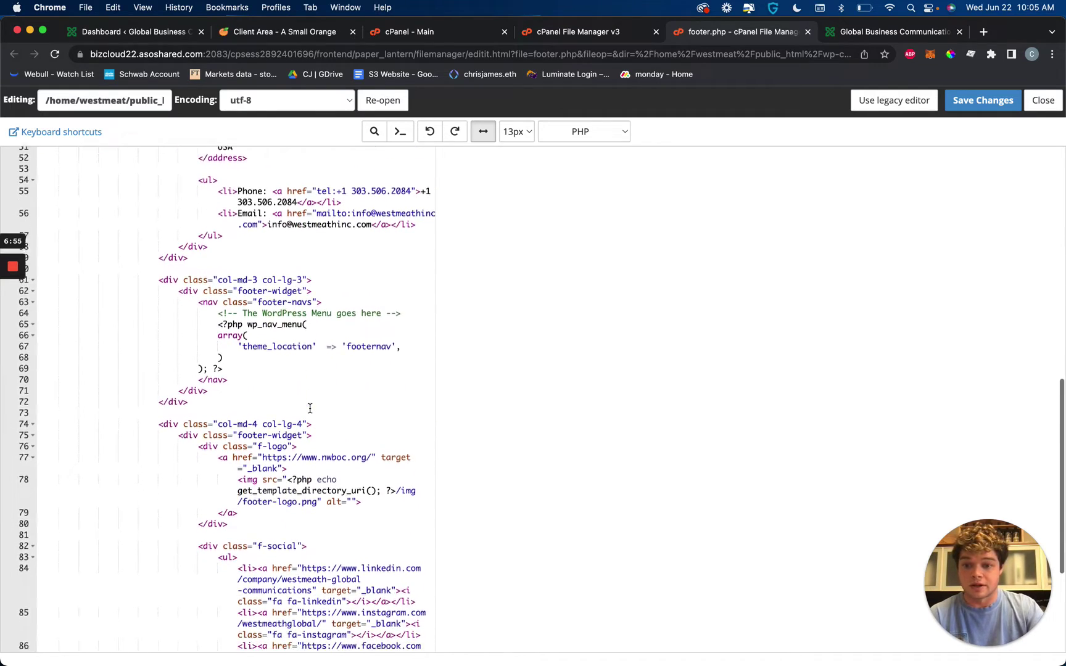
scroll(310, 408, down, 3)
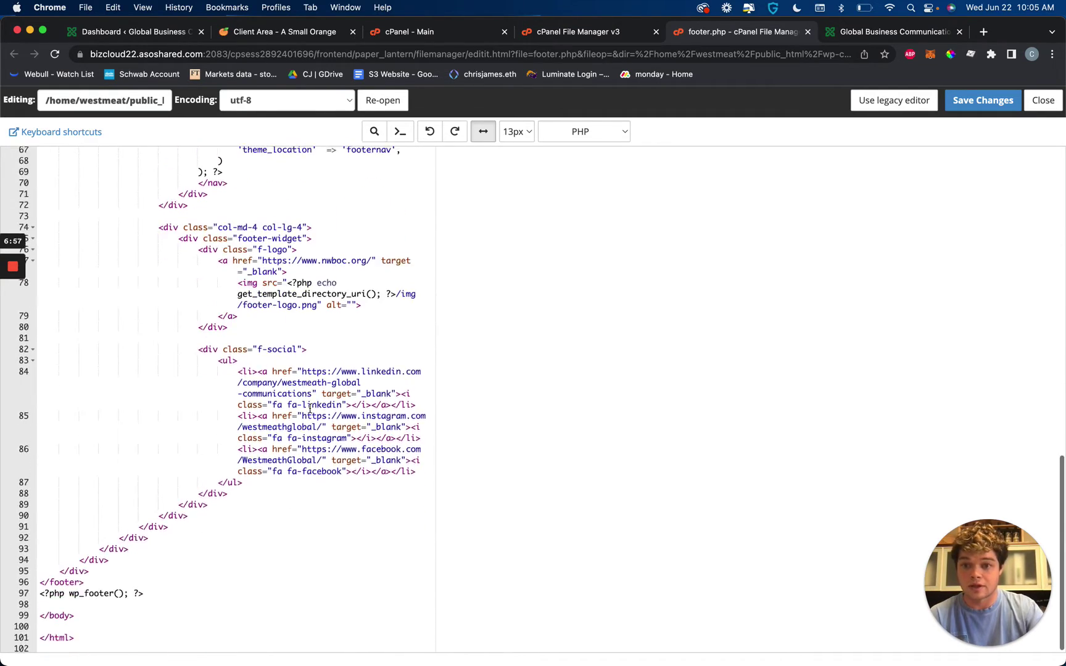
scroll(310, 409, up, 10)
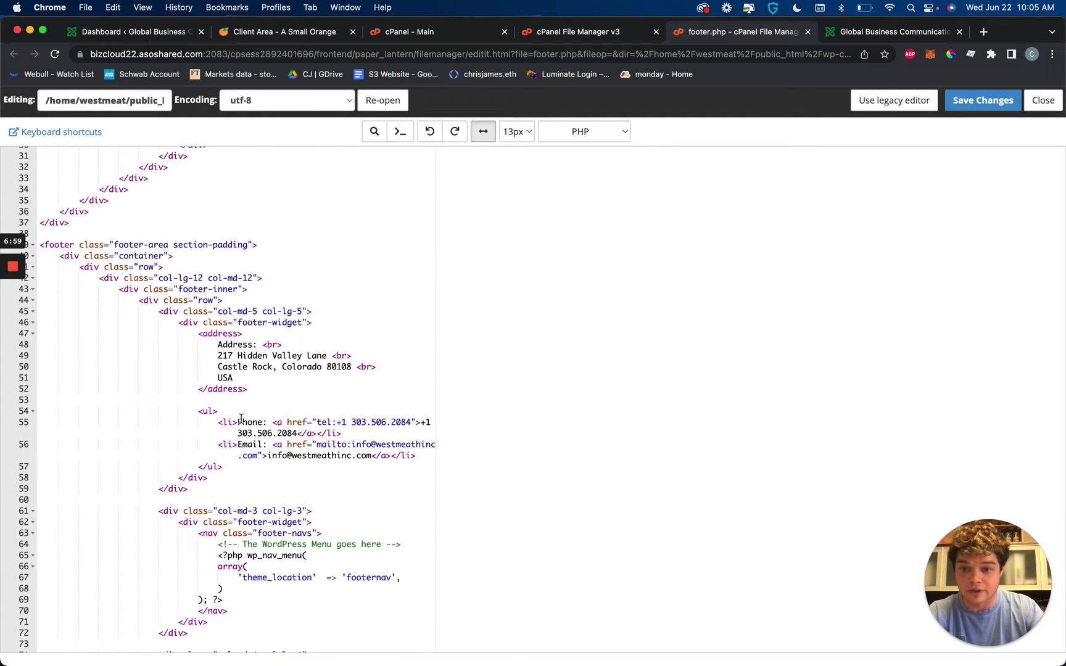
drag(238, 421, 343, 433)
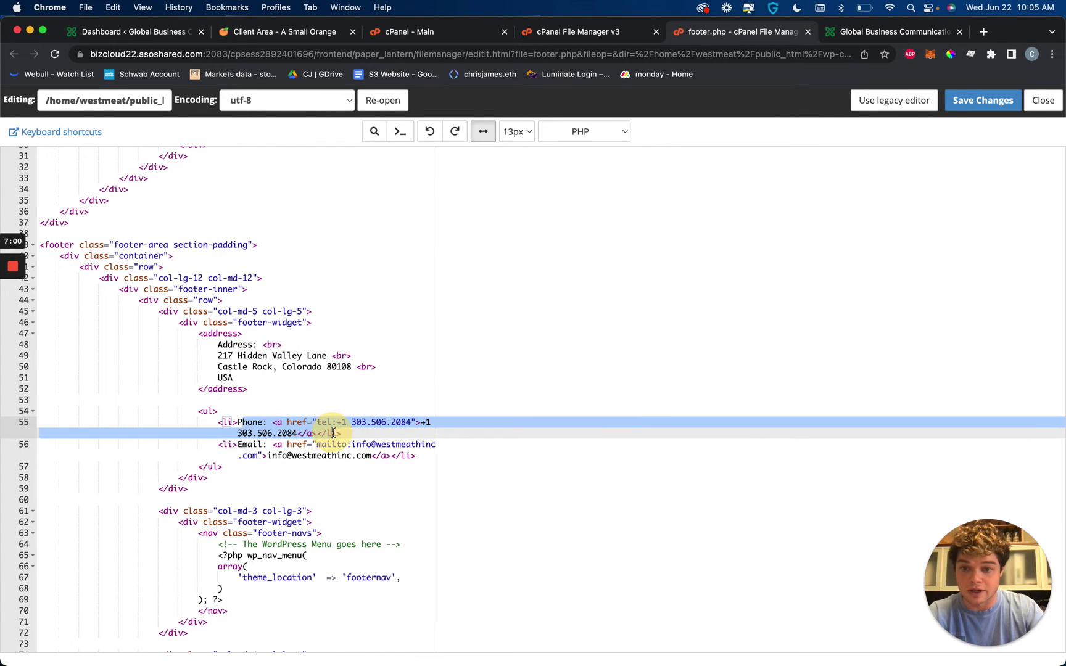
click(364, 468)
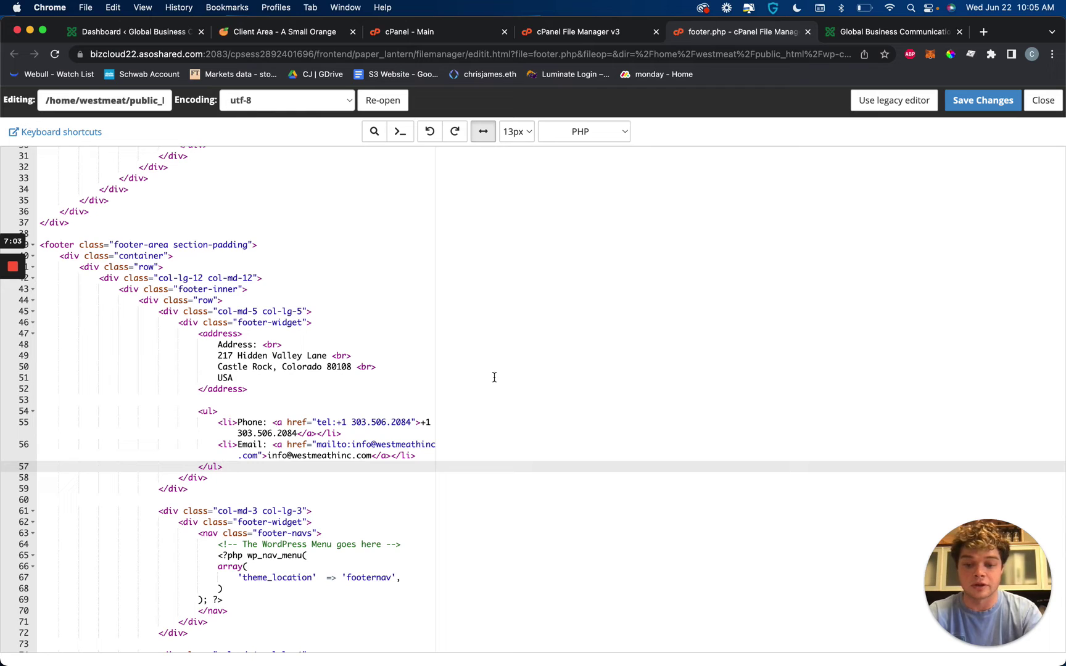
Search the code for 'phone', close the find box, and view the live homepage for comparison
key(cmd+f)
text(phone)
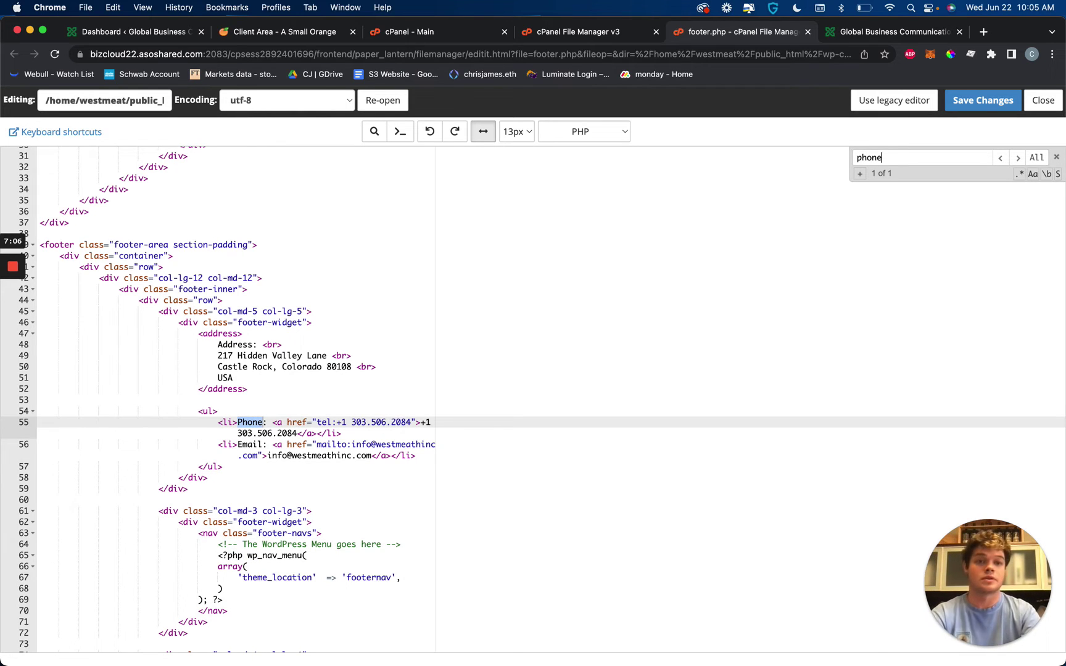
key(cmd+a)
key(BackSpace)
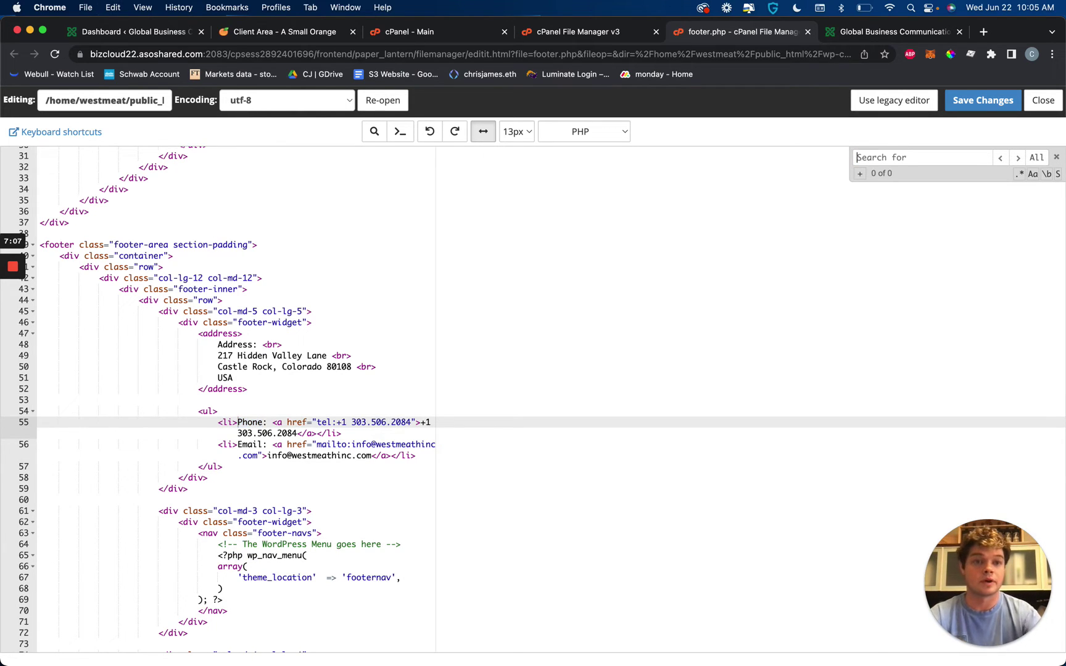
scroll(647, 235, up, 1)
key(Escape)
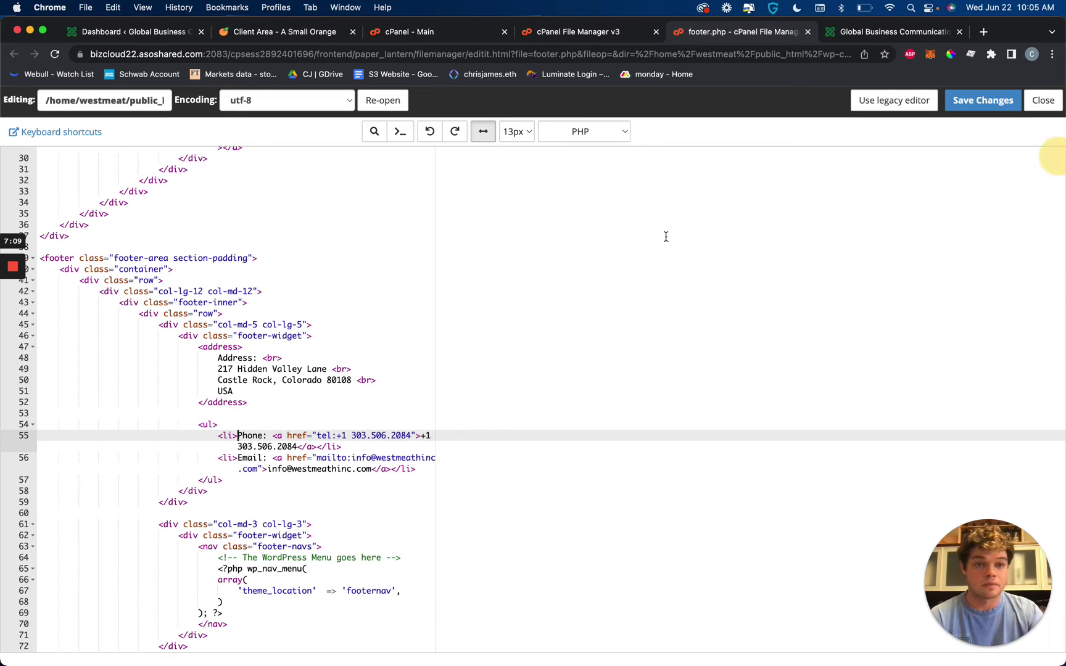
click(830, 31)
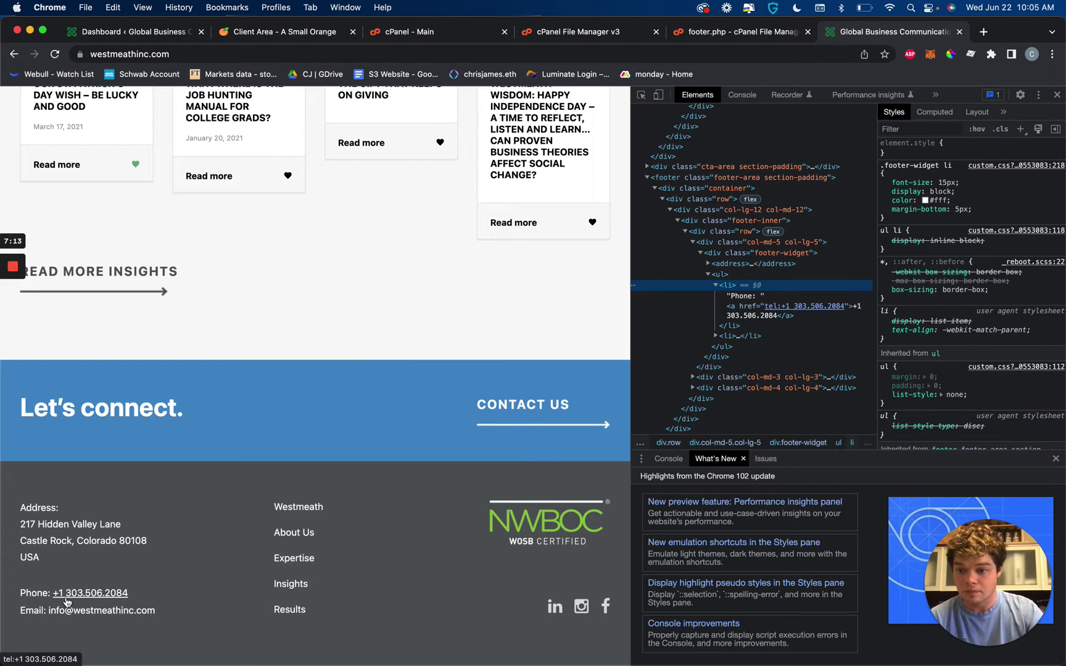
Change both 303 area codes on line 55 to 720 and save footer.php
click(714, 33)
double_click(357, 436)
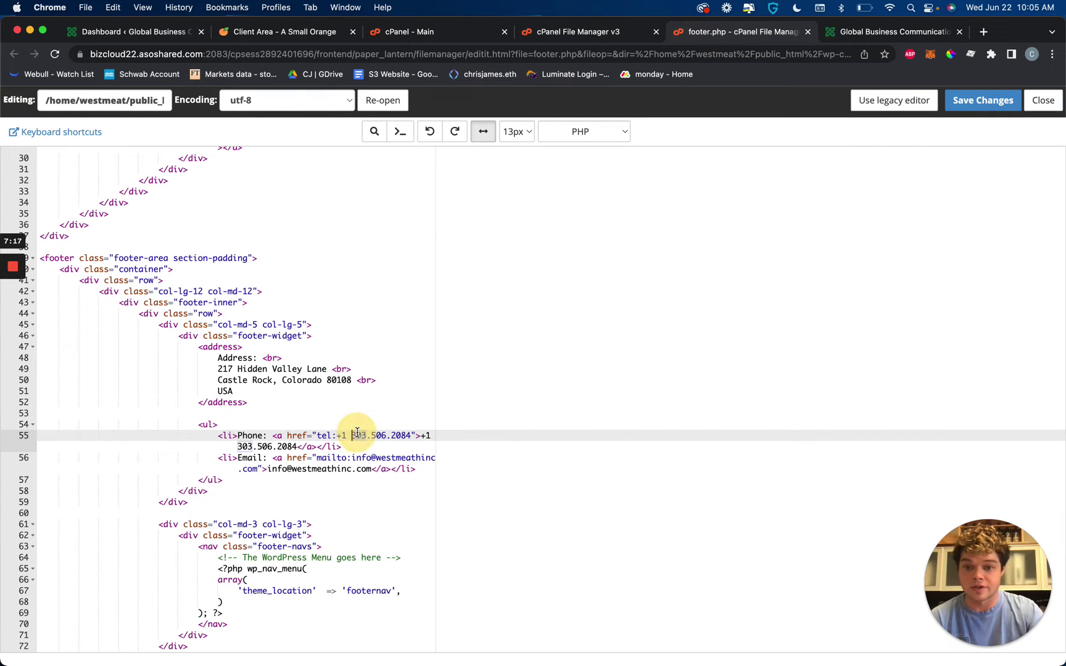
text(720)
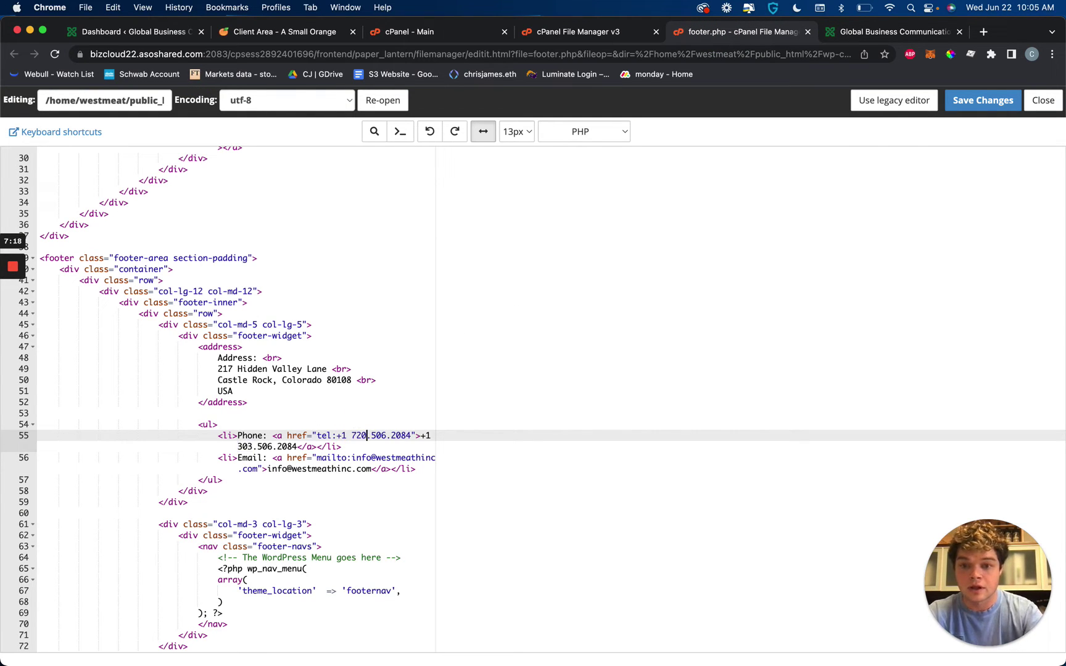
double_click(241, 446)
text(720)
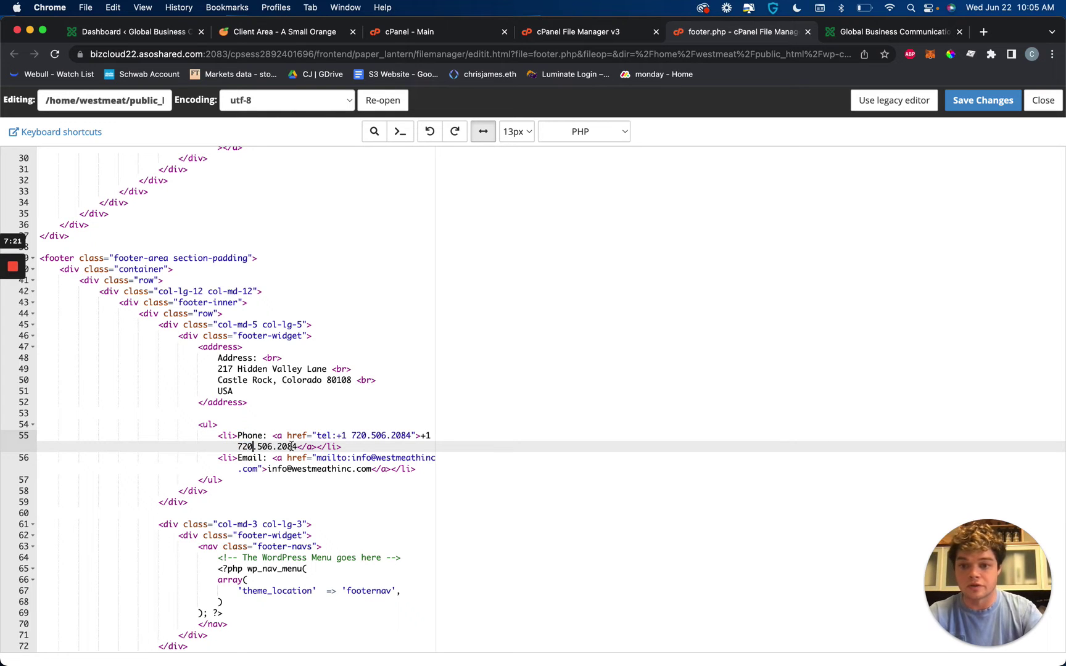
click(982, 100)
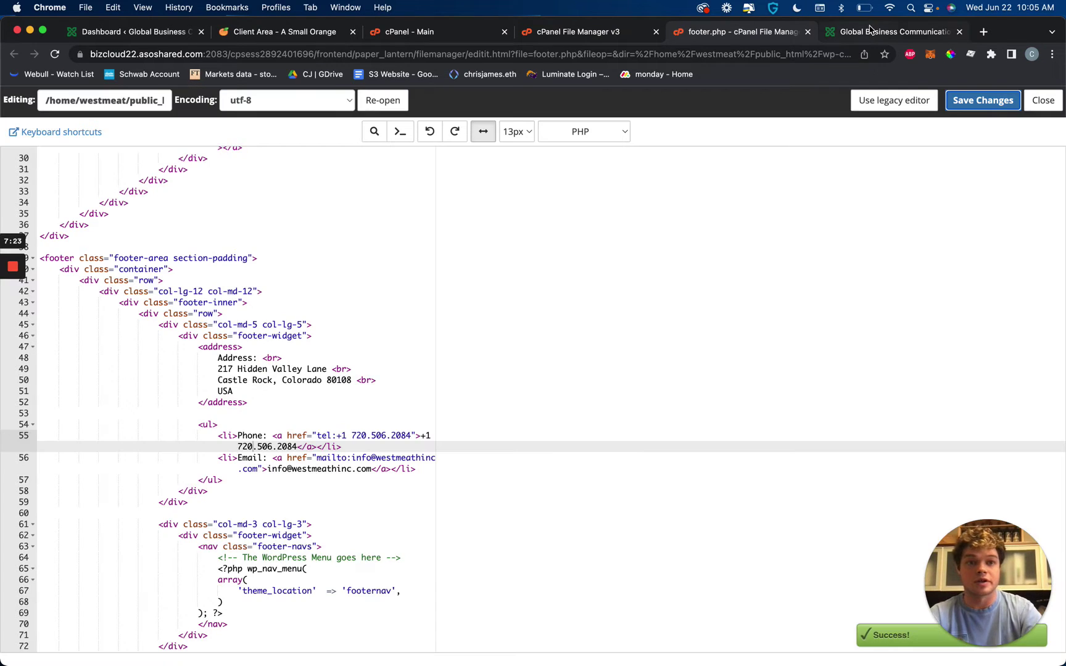
Reload the live site to check the updated footer phone number
click(869, 30)
click(219, 547)
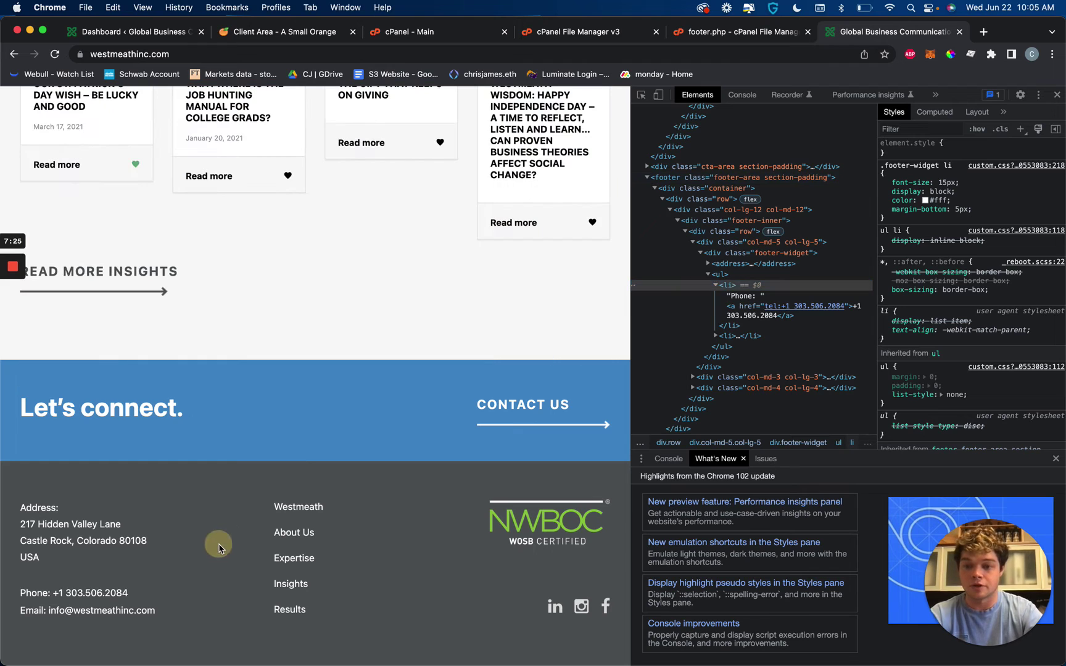
key(super+r)
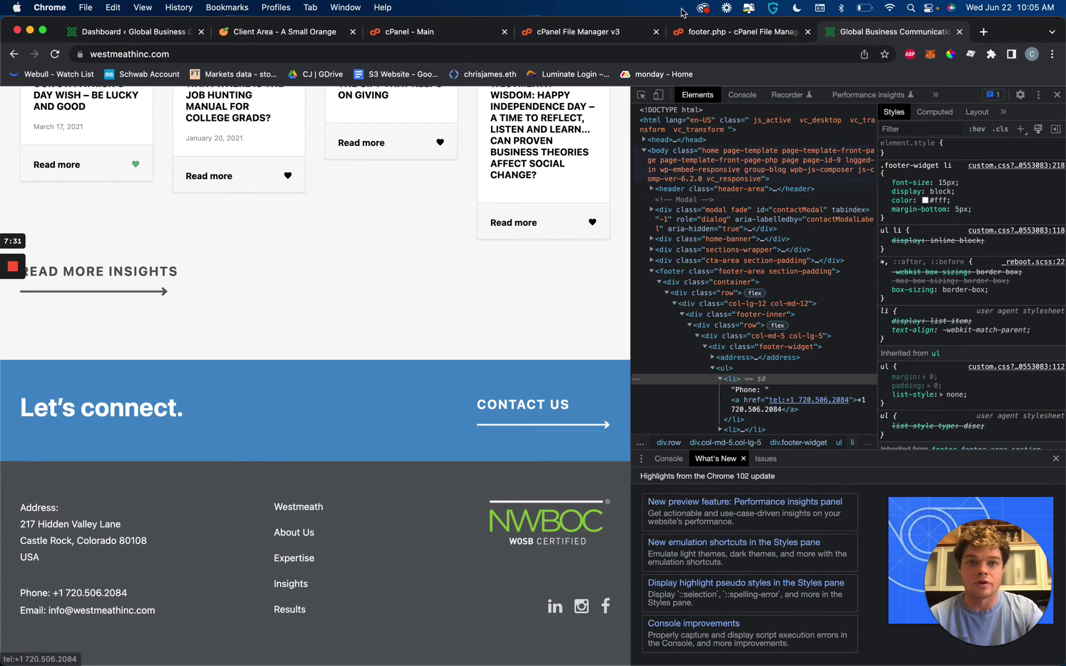
Return to the file listing and expand wp-content and its plugins folder in the tree
click(719, 32)
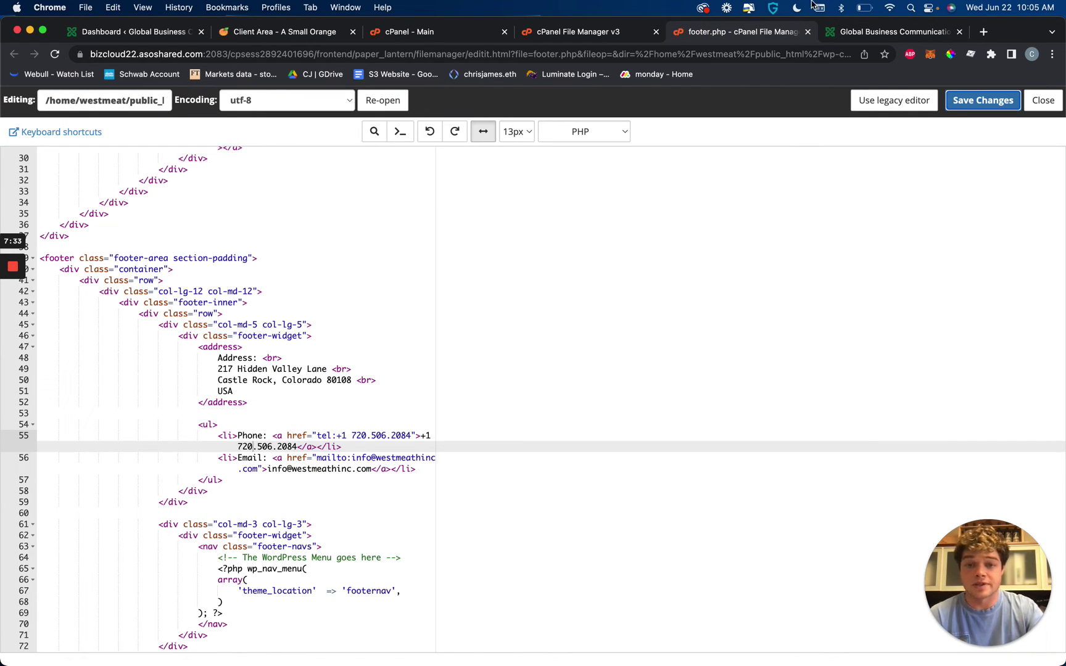
click(623, 35)
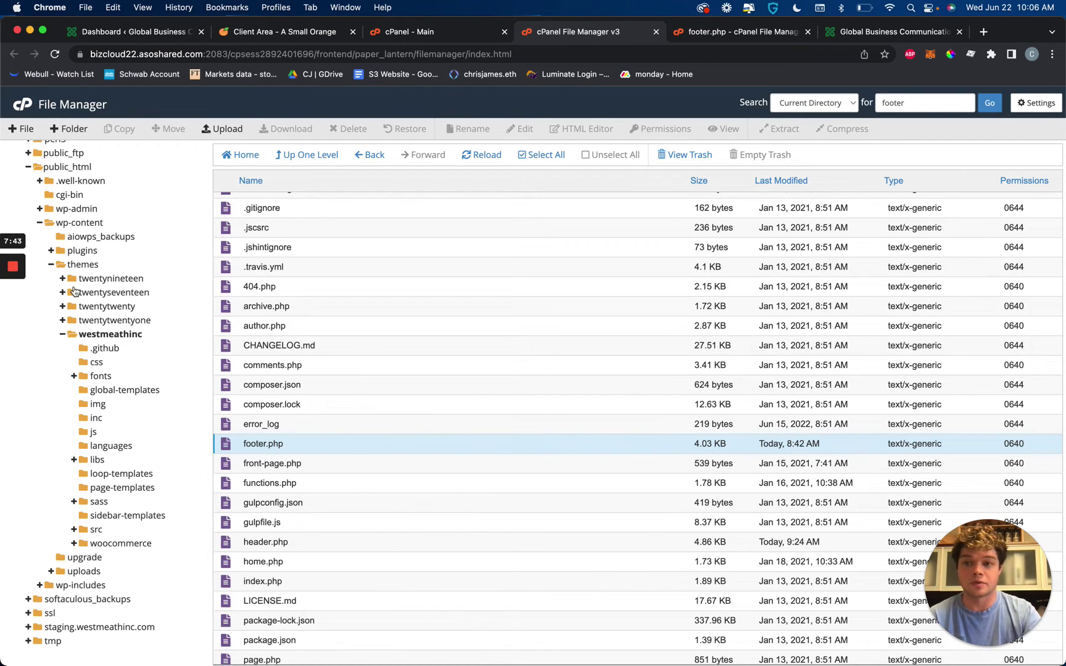
click(51, 266)
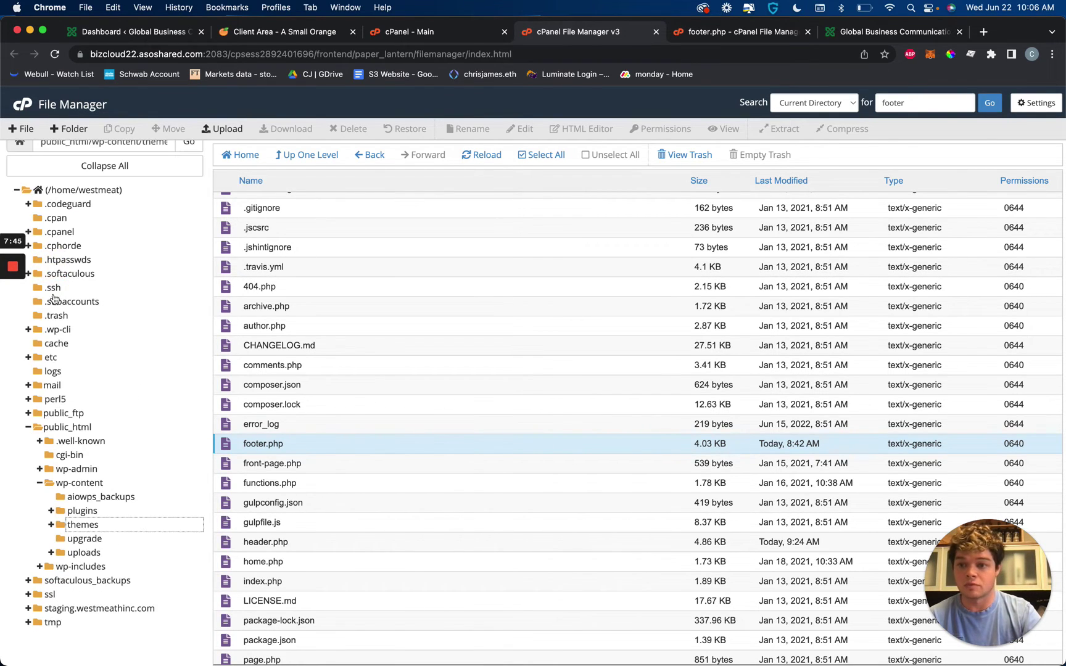
click(80, 483)
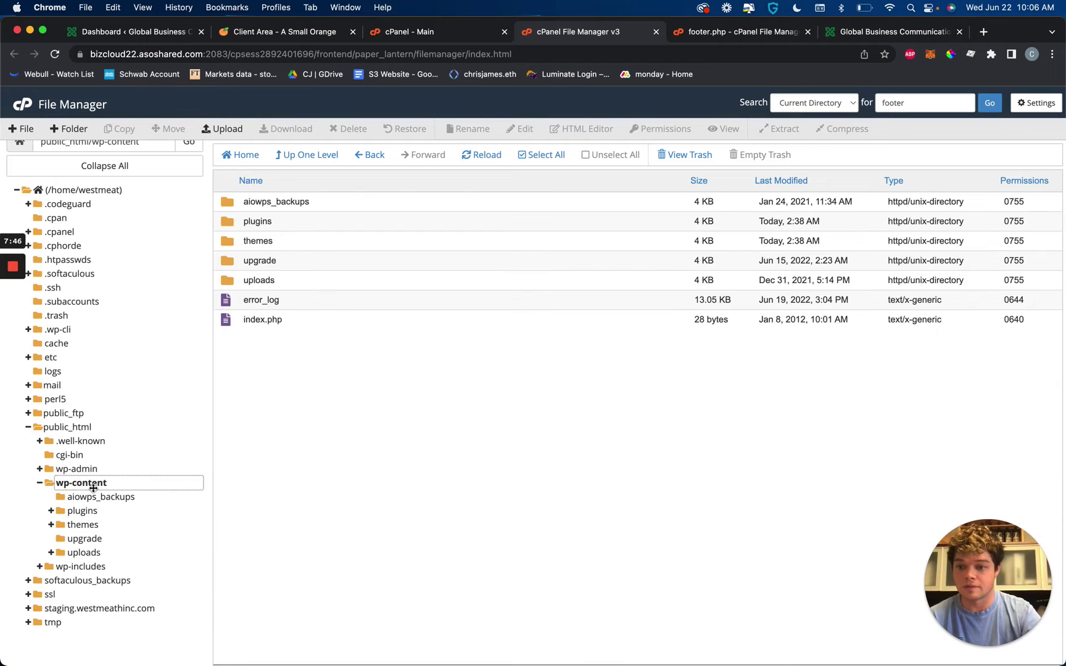
click(52, 511)
scroll(96, 560, down, 1)
scroll(97, 562, down, 3)
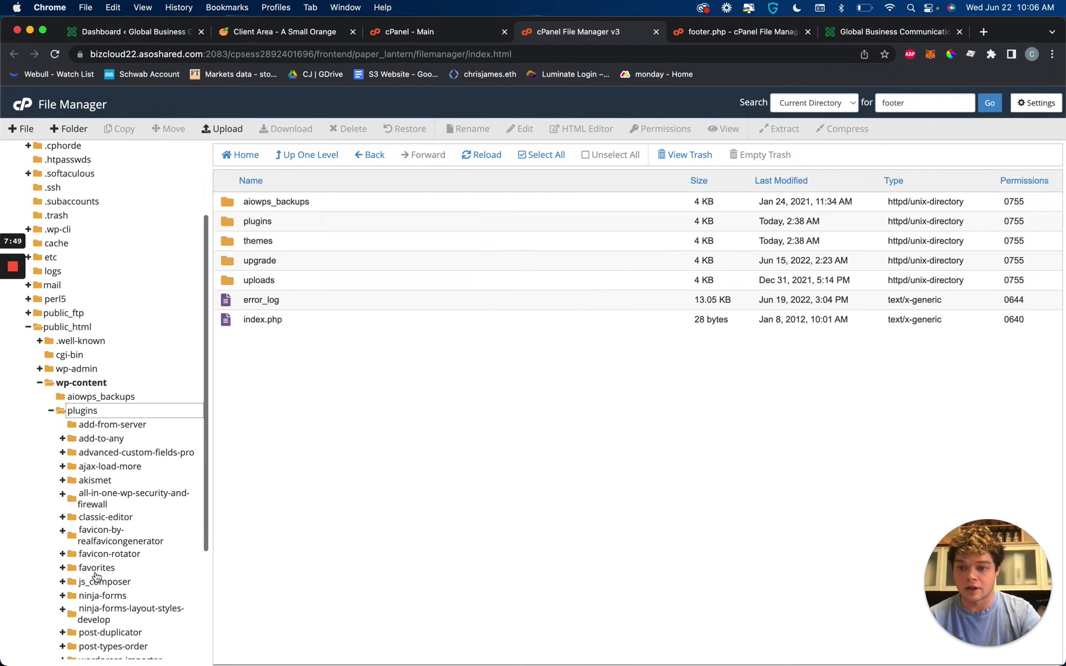
scroll(93, 586, down, 4)
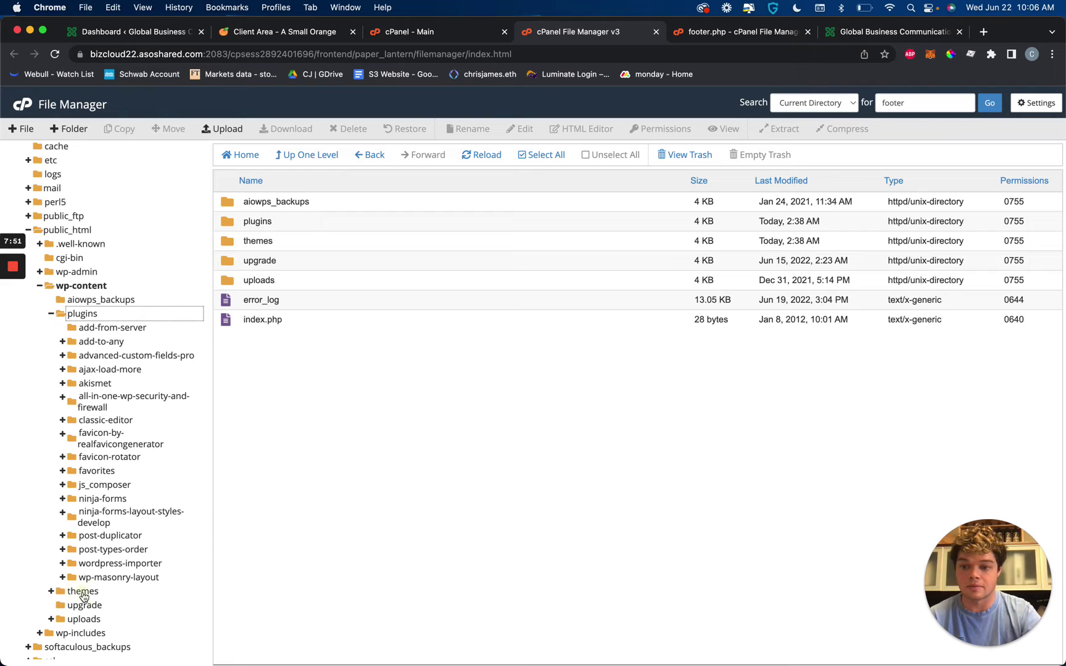
List the wp-content/themes folders, check the live site footer, then return to File Manager
click(80, 592)
scroll(83, 595, down, 5)
scroll(111, 541, down, 3)
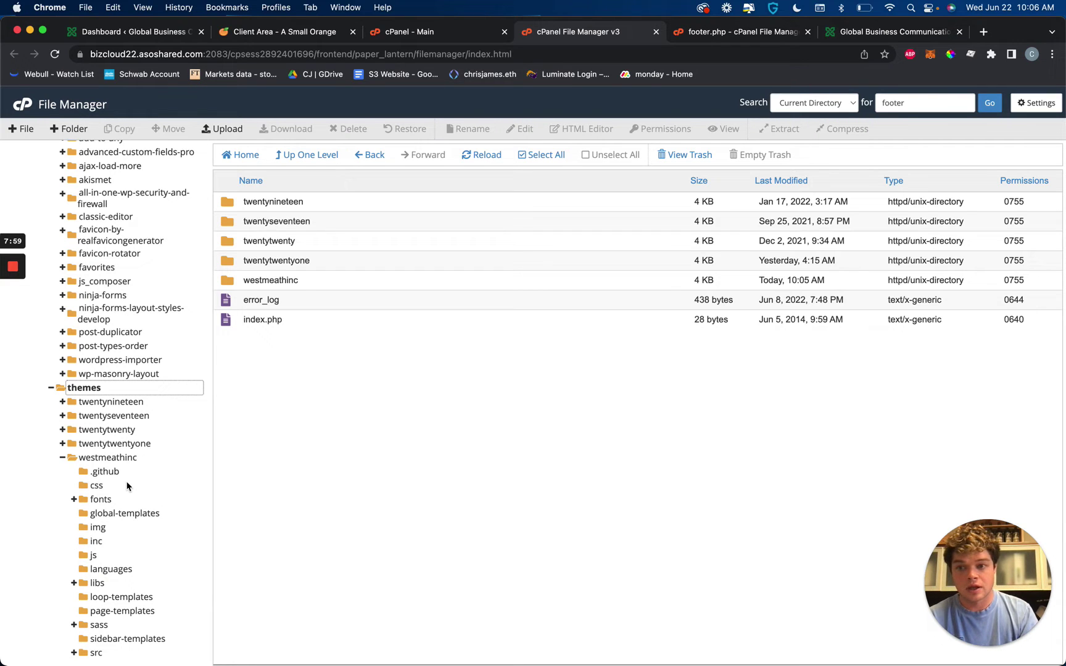
scroll(127, 486, up, 15)
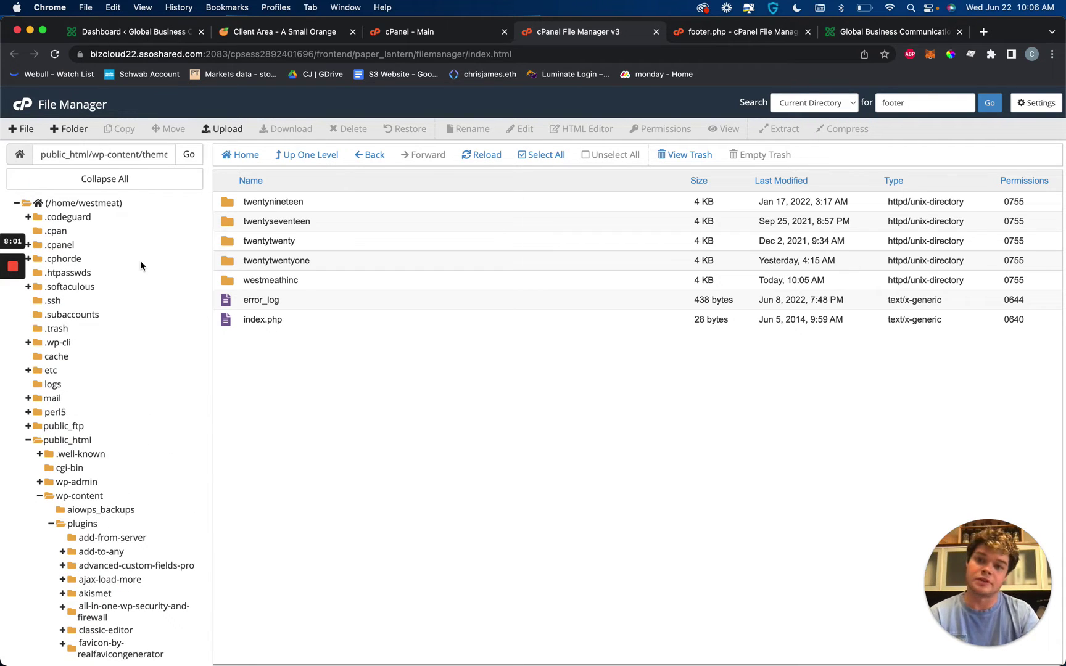
scroll(133, 261, up, 2)
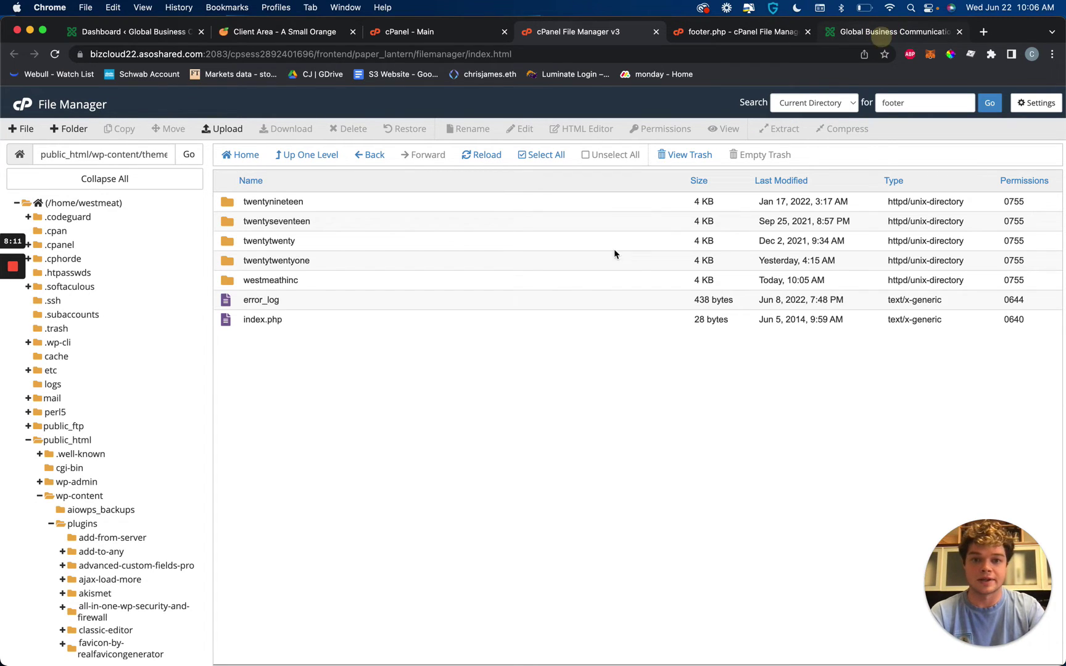
click(906, 32)
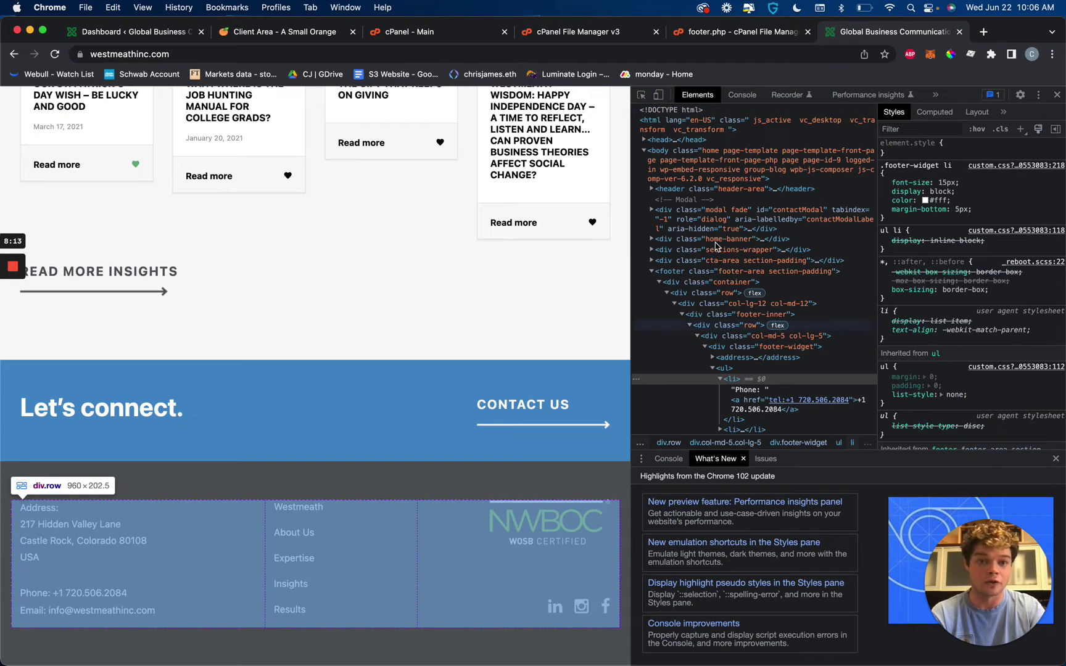
click(557, 31)
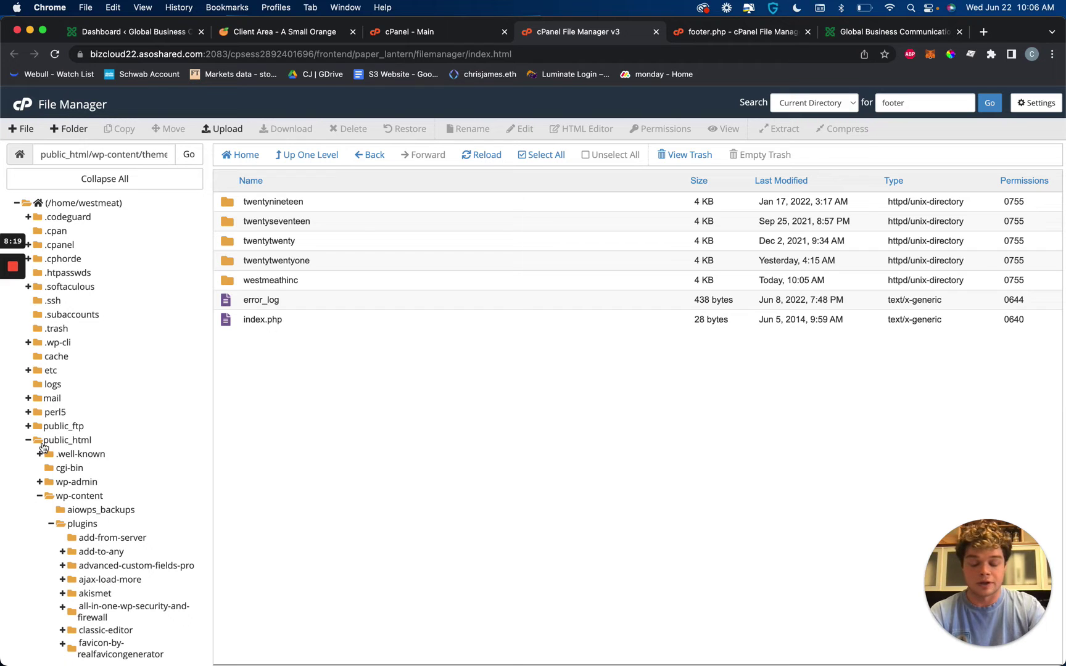
Open public_html, cancel a new file named phone.php, and select the existing phone.php
click(109, 204)
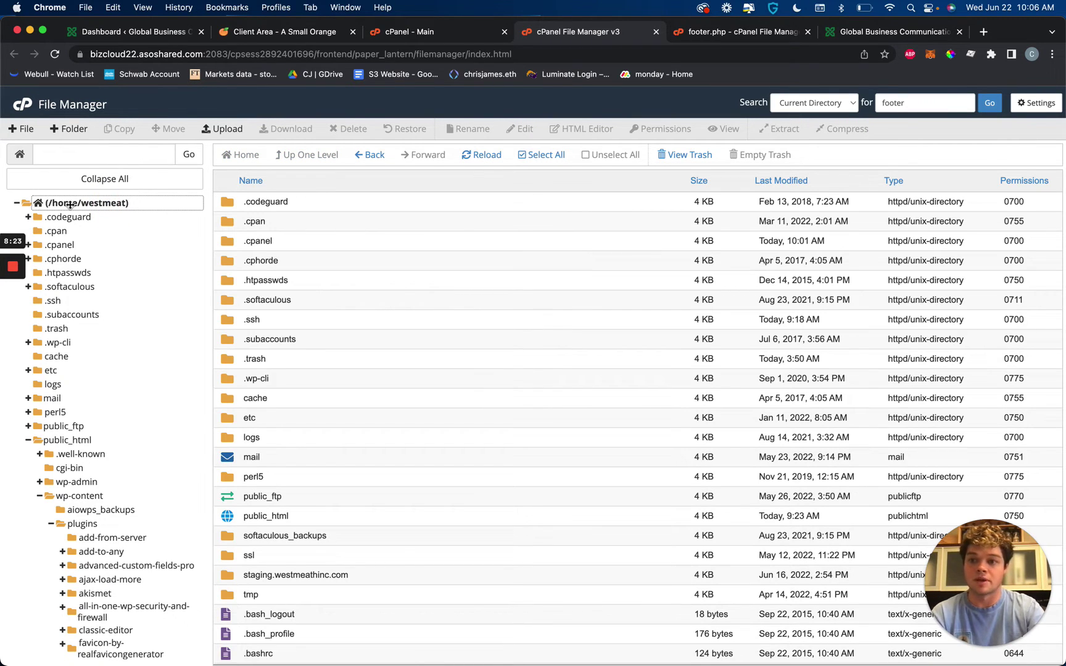
click(66, 440)
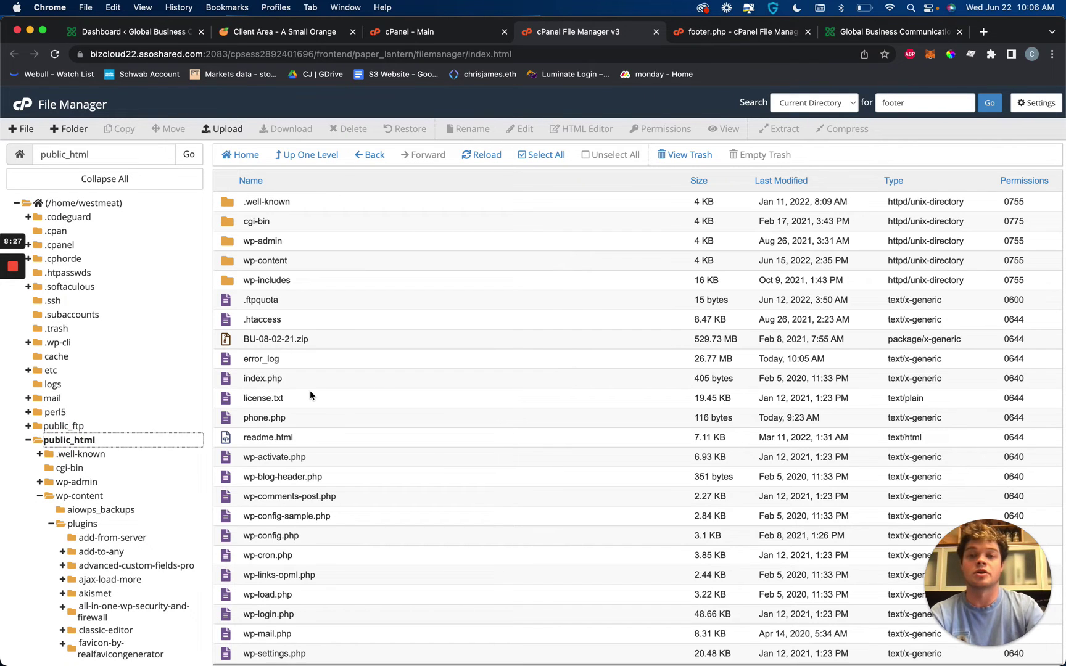
click(22, 128)
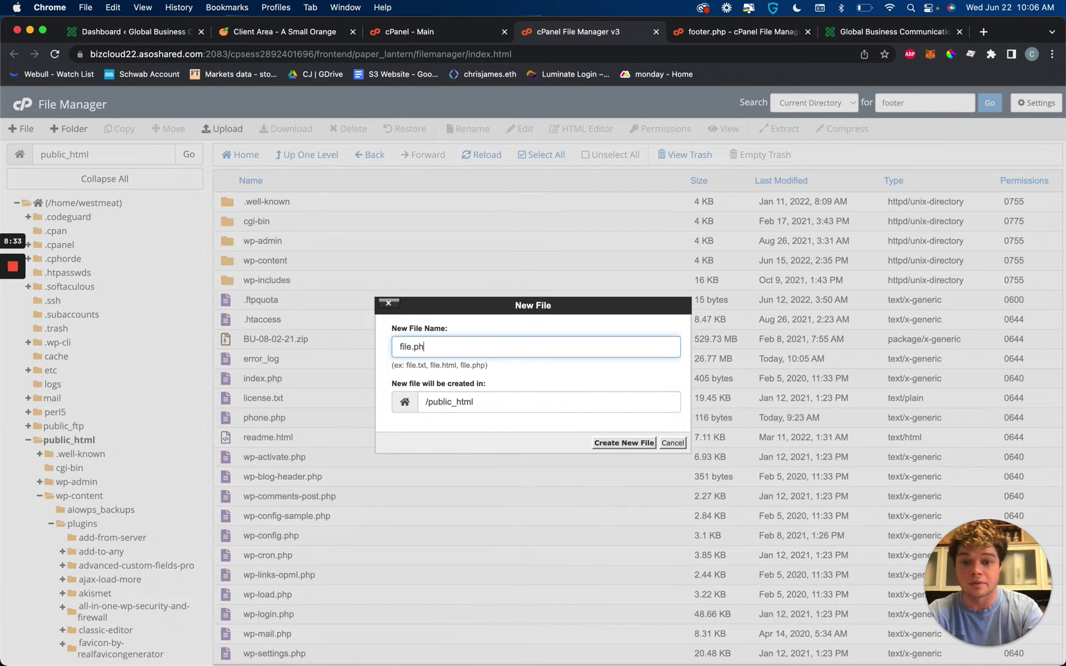
click(410, 346)
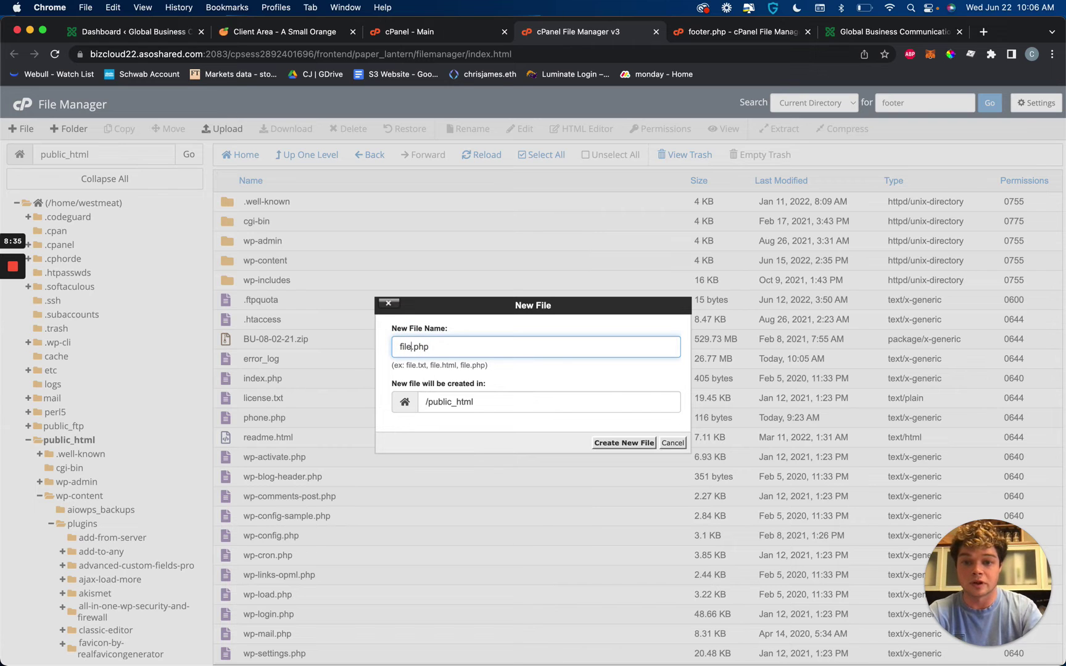
key(BackSpace)
key(BackSpace)
key(BackSpace)
key(BackSpace)
text(phone)
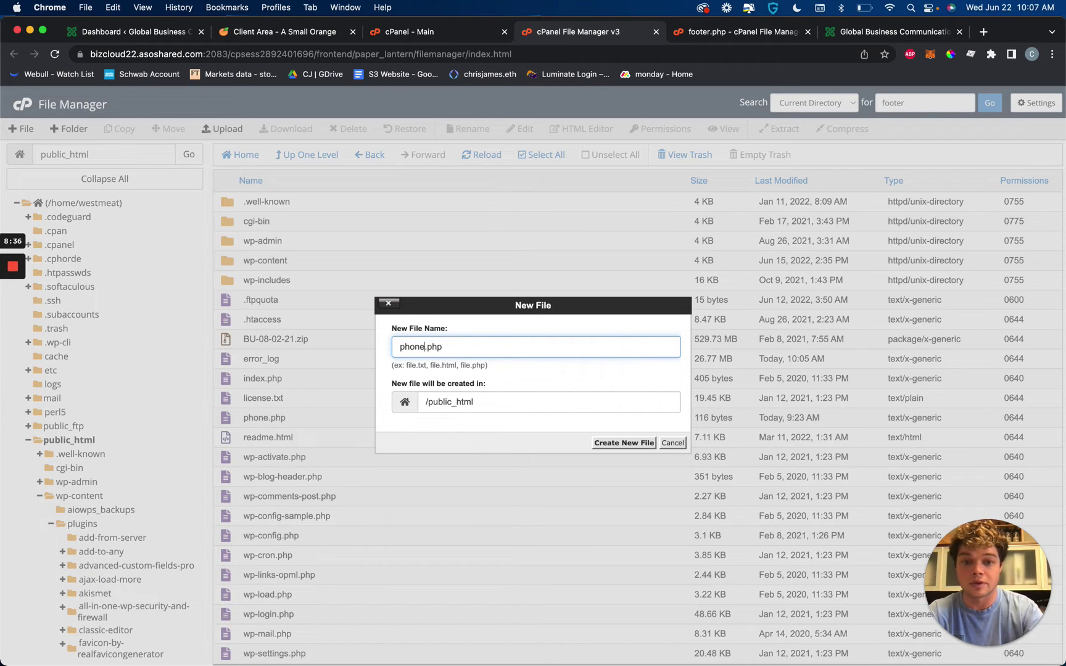
click(679, 445)
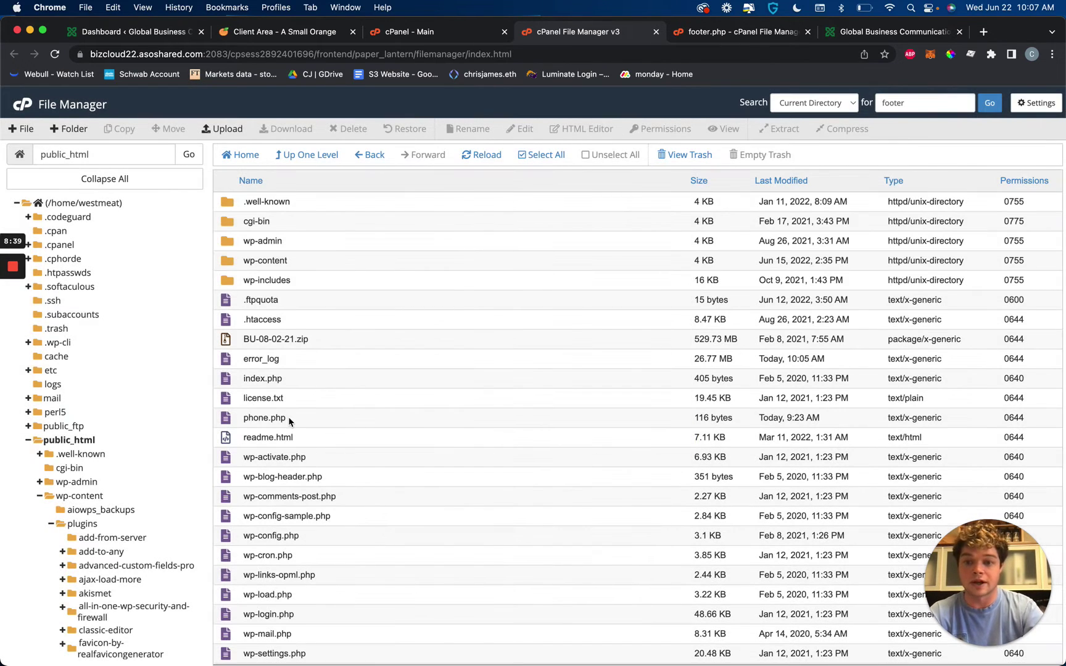
click(293, 417)
Open phone.php in the File Manager code editor
right_click(294, 417)
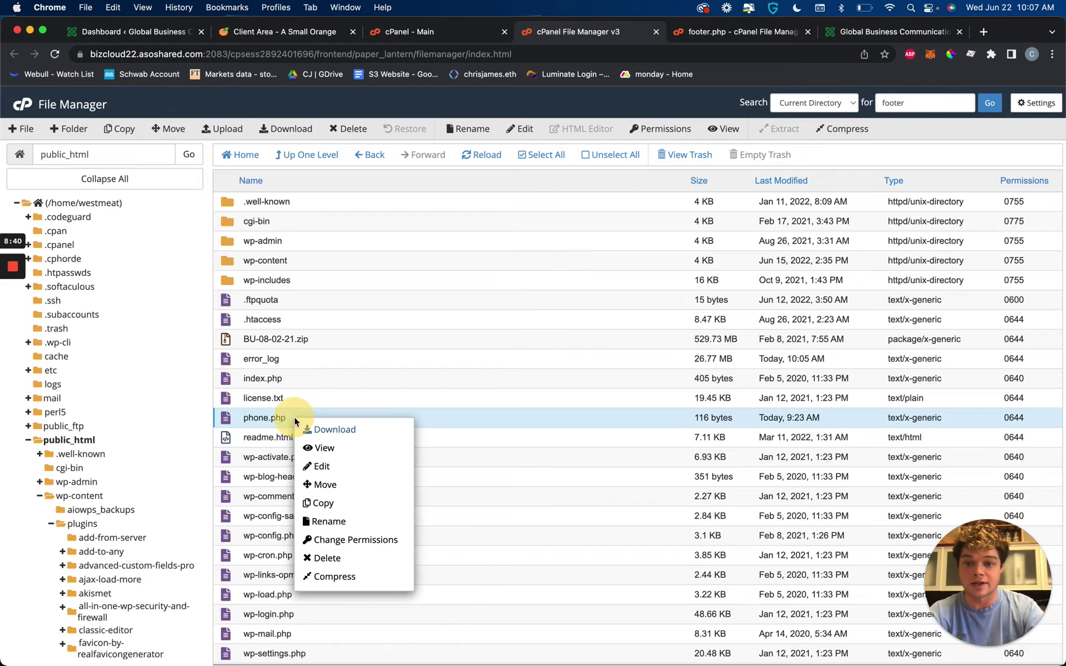
click(331, 465)
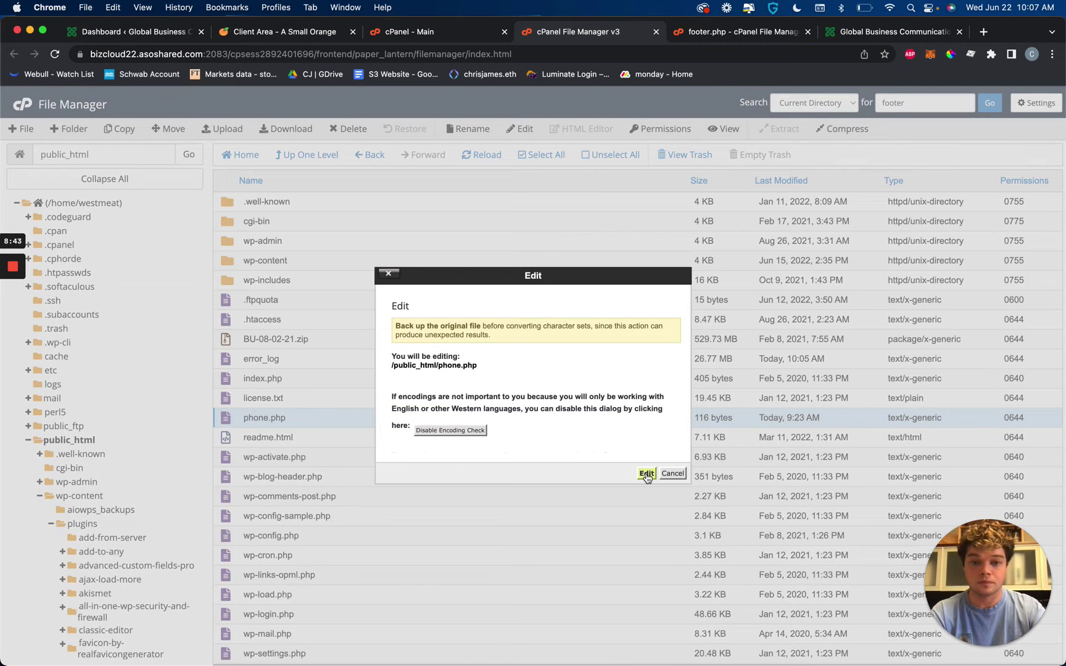
click(646, 473)
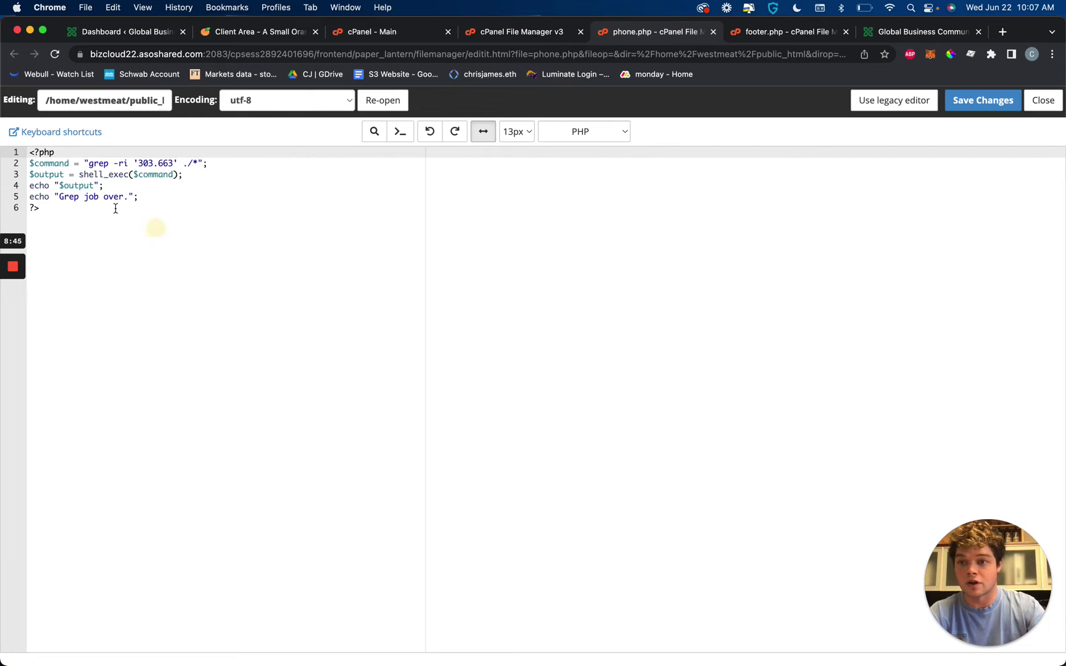
Replace the grep search term 303.663 with 720 on line 2 and save phone.php
key(super+a)
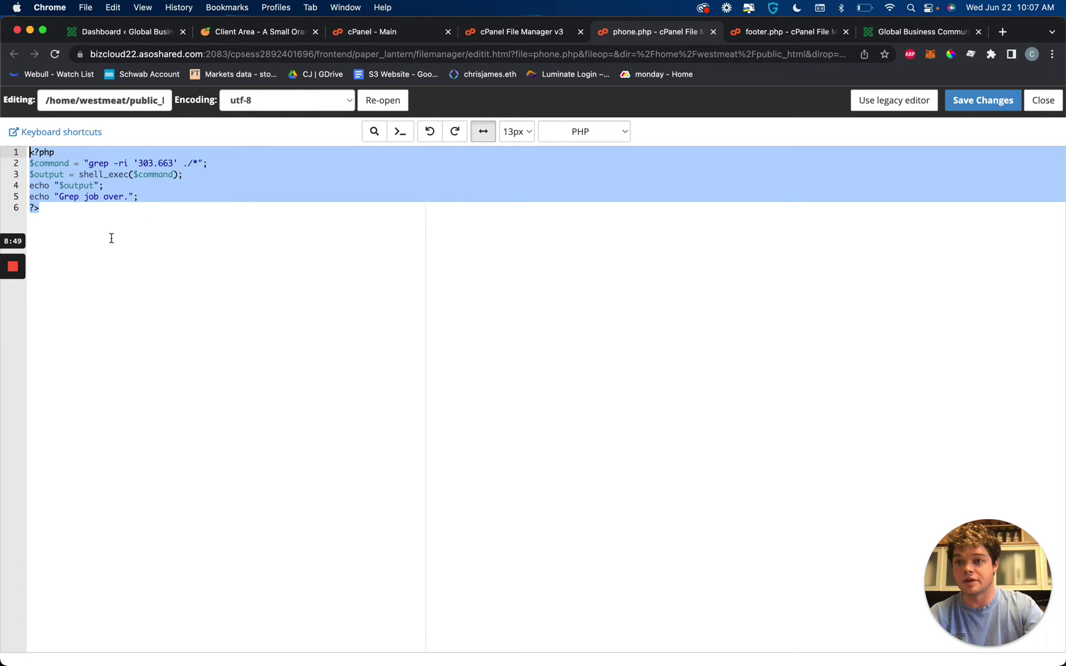
click(117, 228)
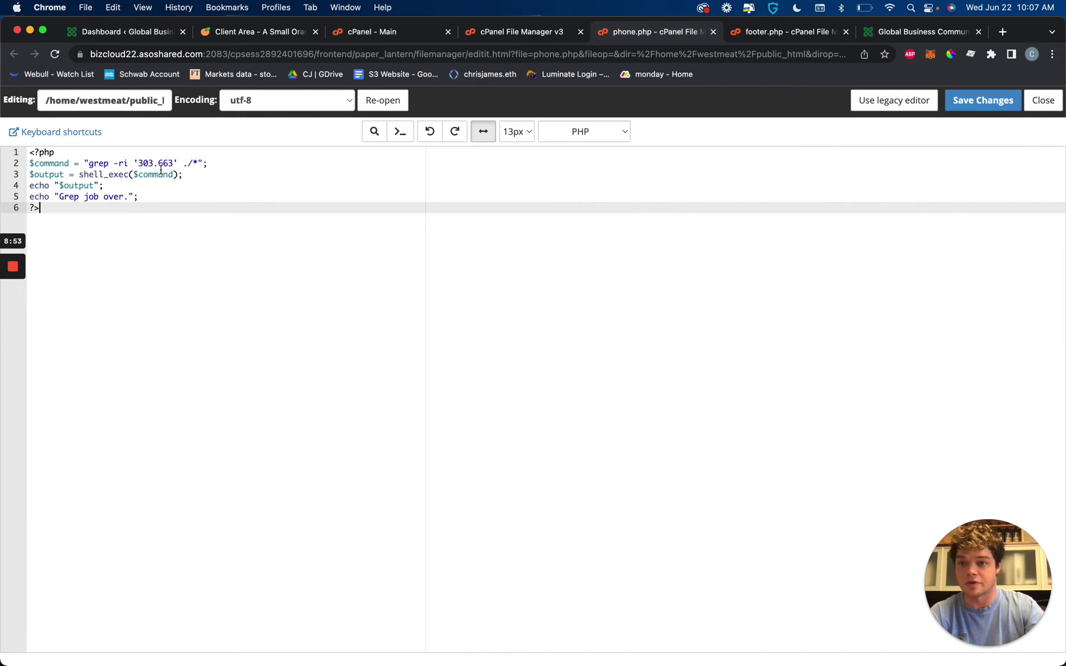
drag(139, 161, 173, 163)
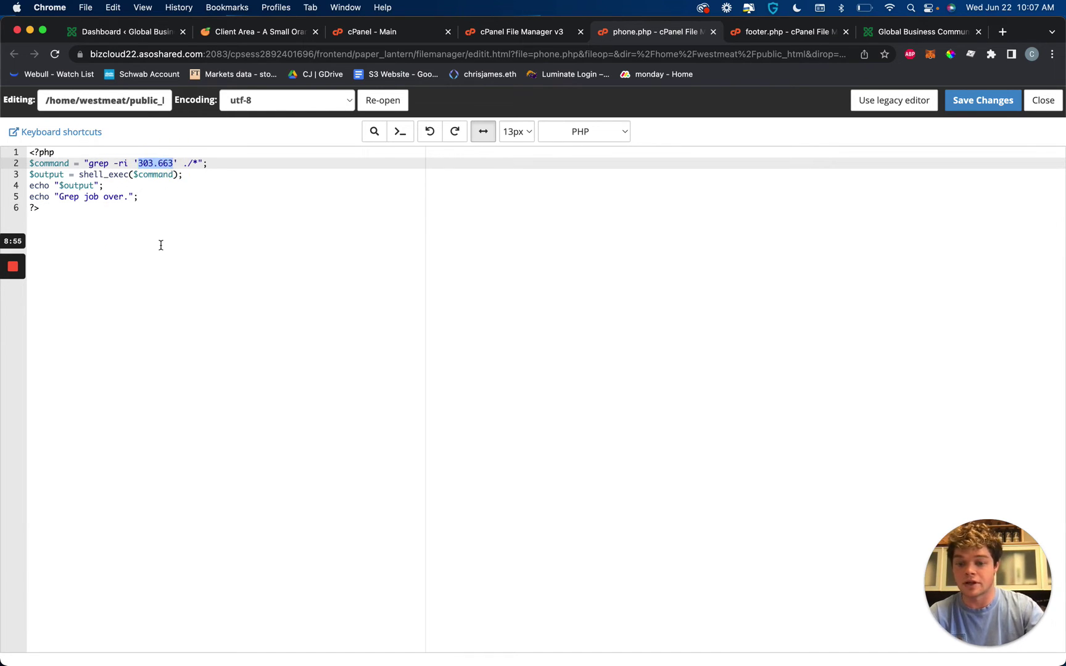
text(change me)
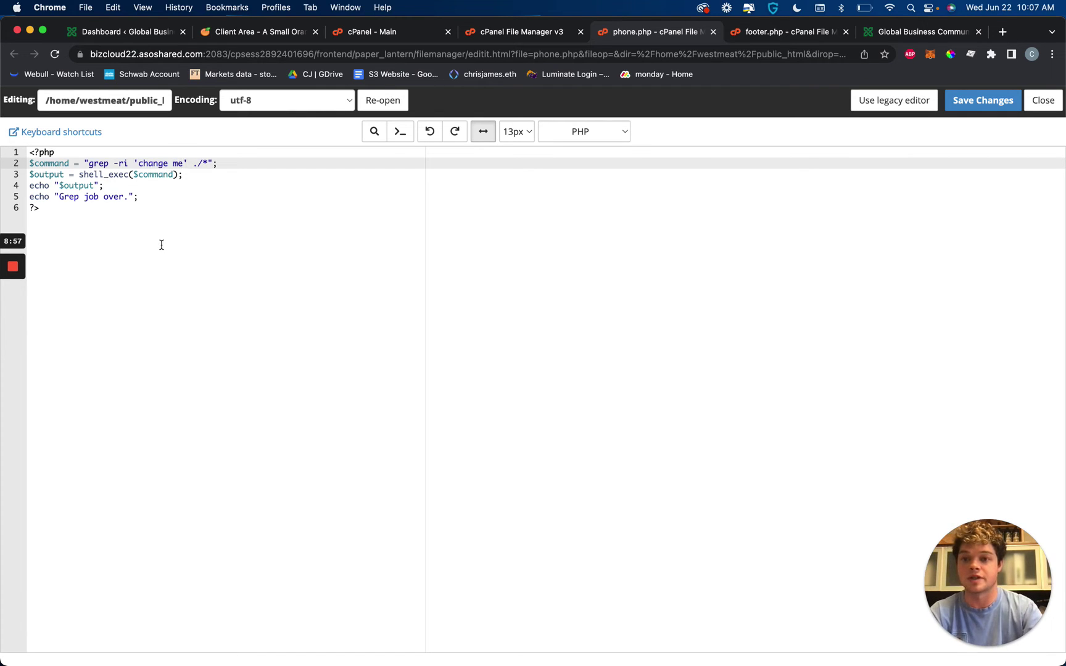
key(BackSpace)
key(BackSpace)
key(BackSpace)
key(BackSpace)
key(BackSpace)
key(BackSpace)
key(BackSpace)
key(BackSpace)
key(BackSpace)
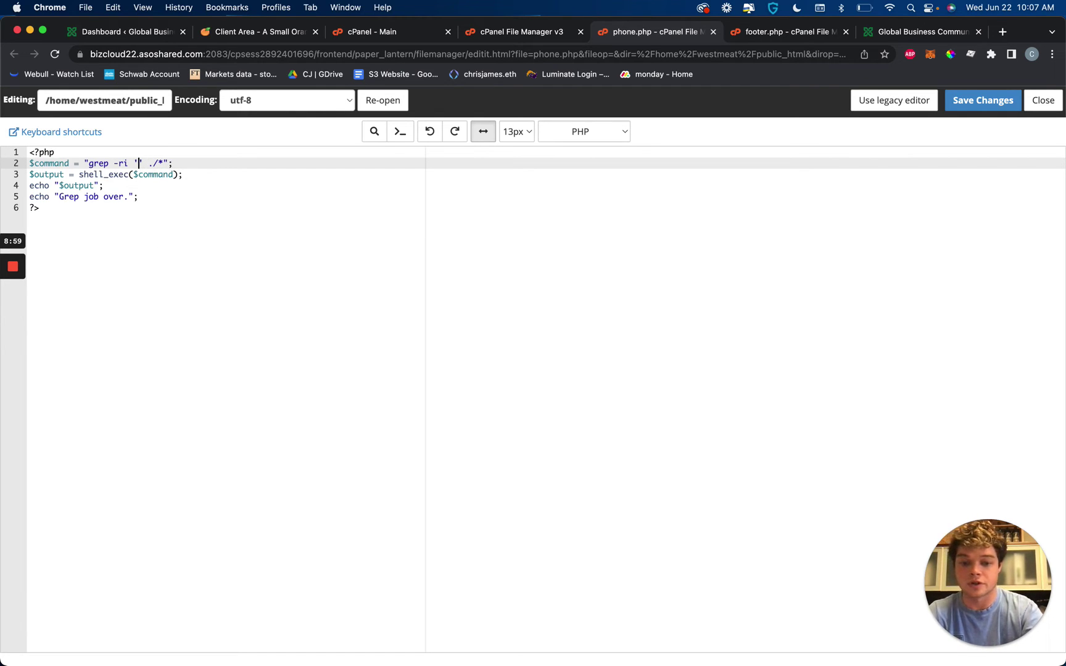
text(720)
click(171, 221)
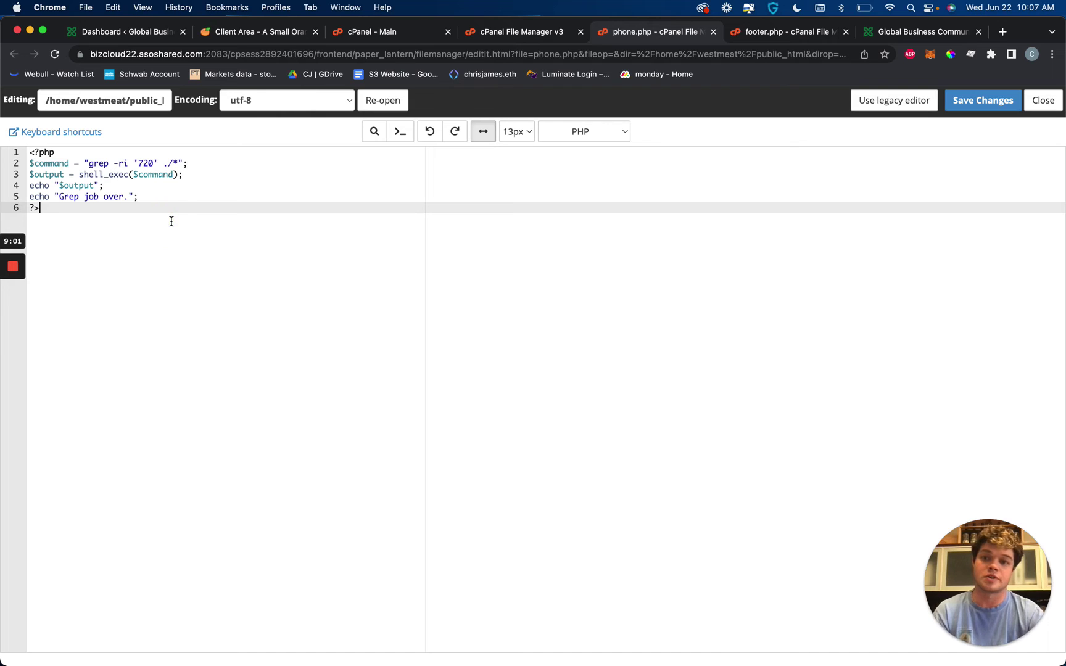
click(970, 102)
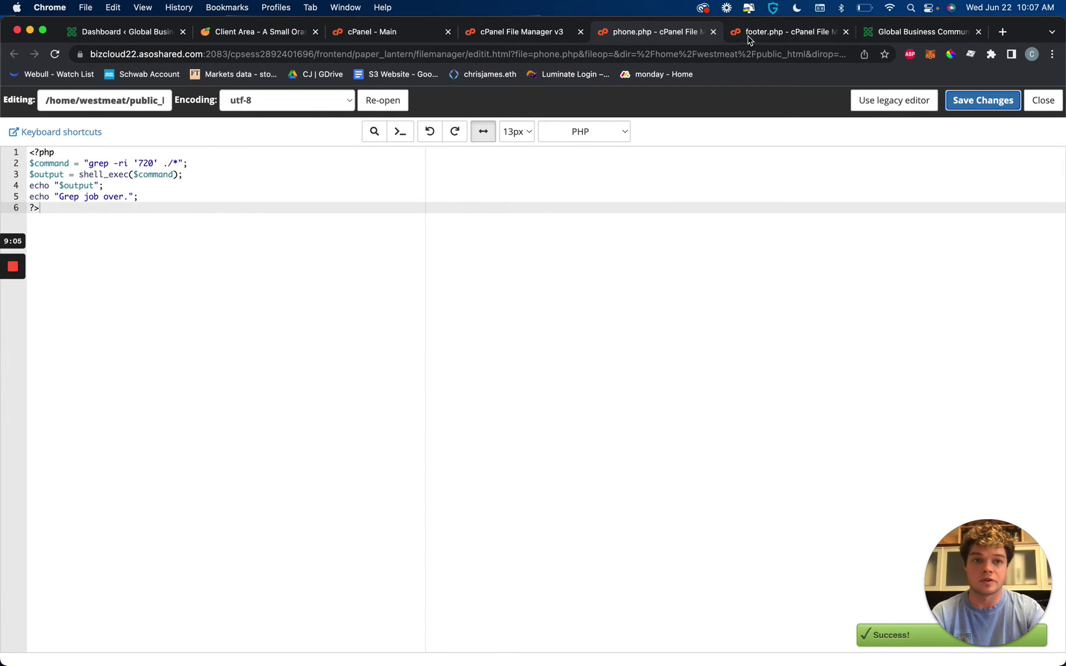
Load westmeathinc.com/phone.php in a new Chrome tab
click(1001, 34)
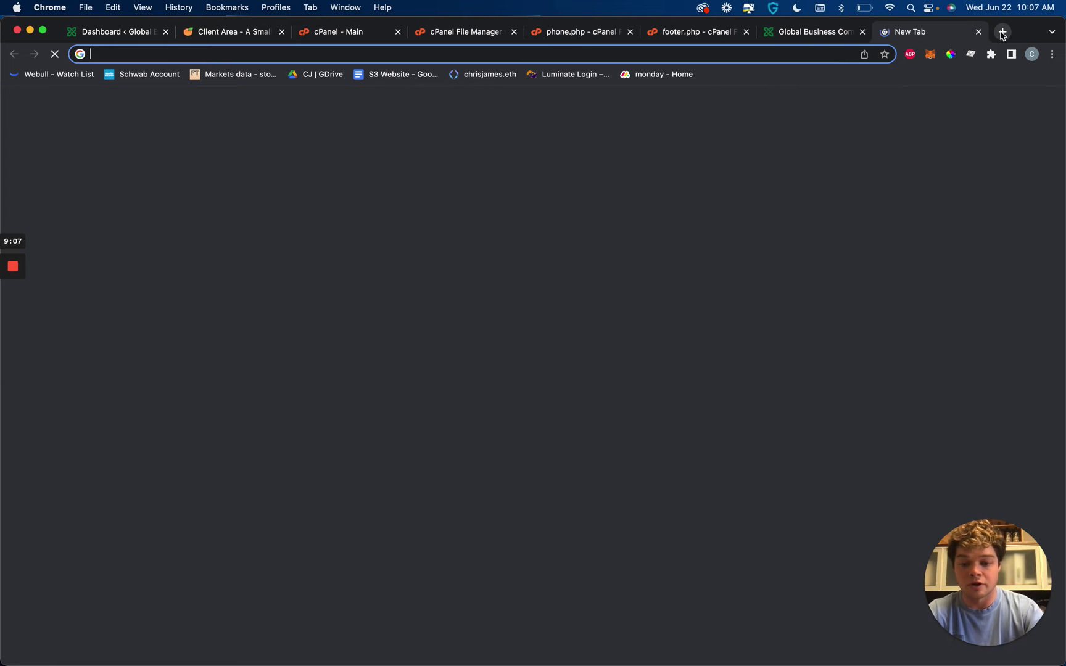
text(westmeathinc.com)
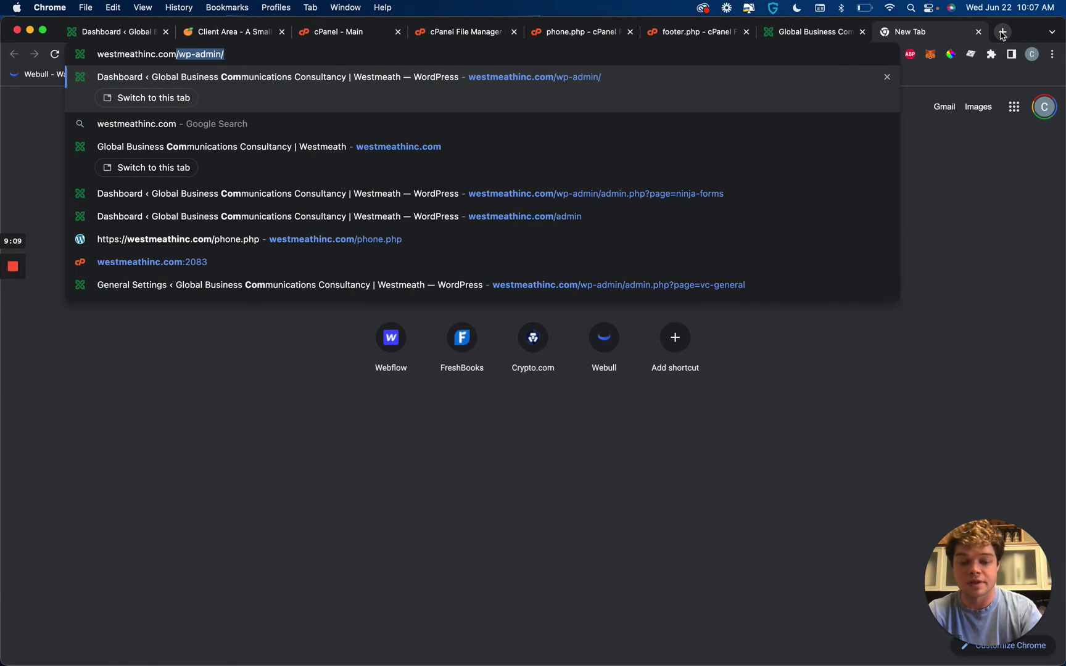
text(/phone.php)
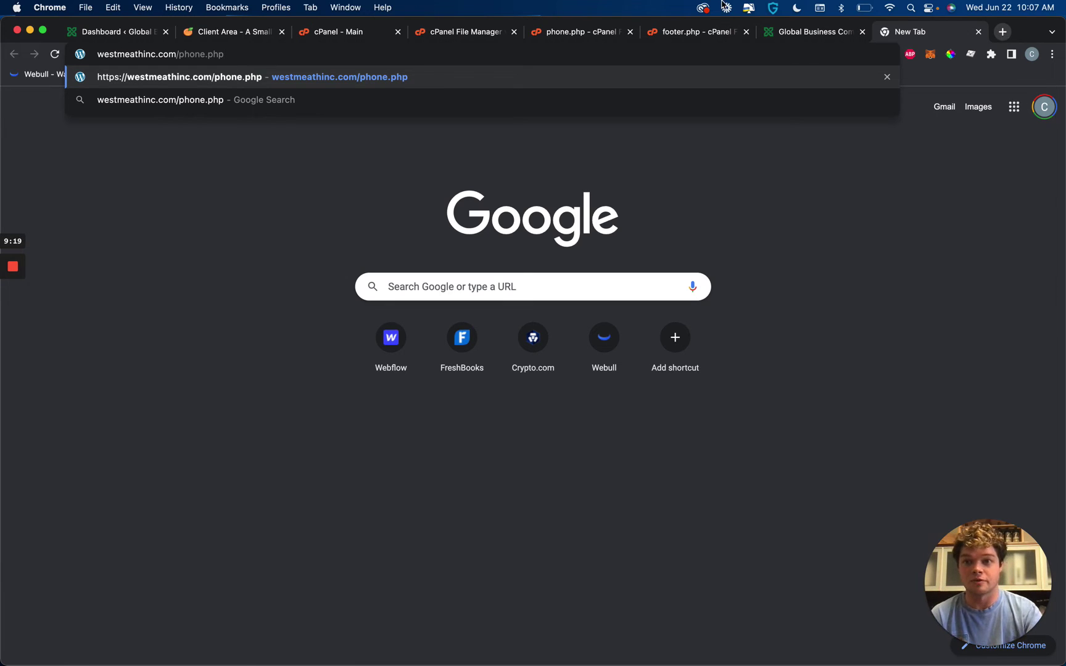
key(Return)
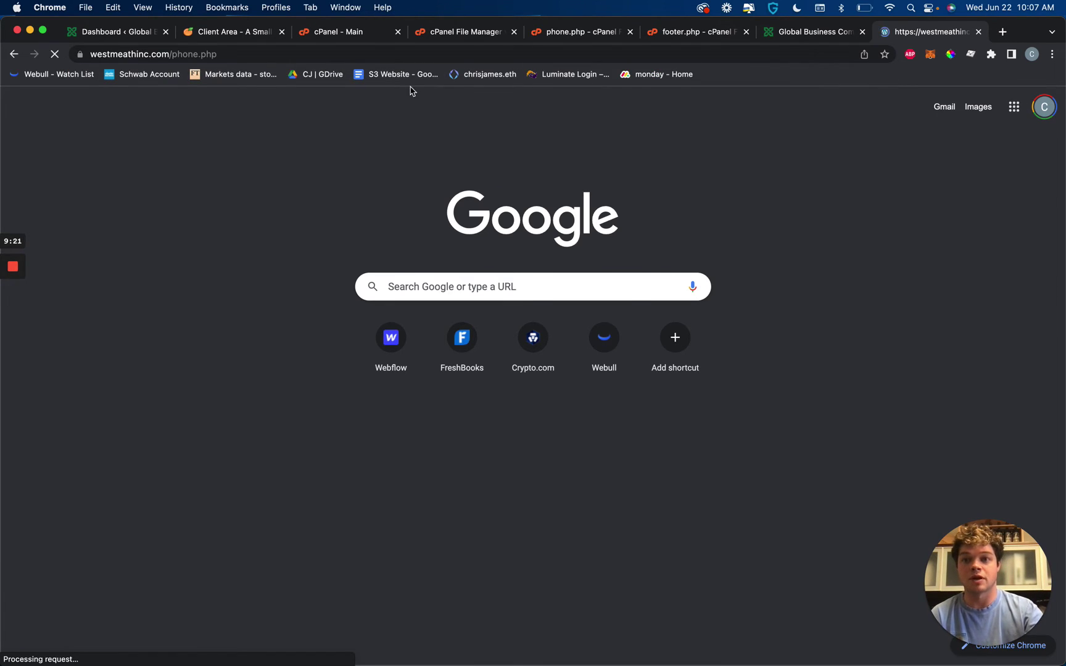
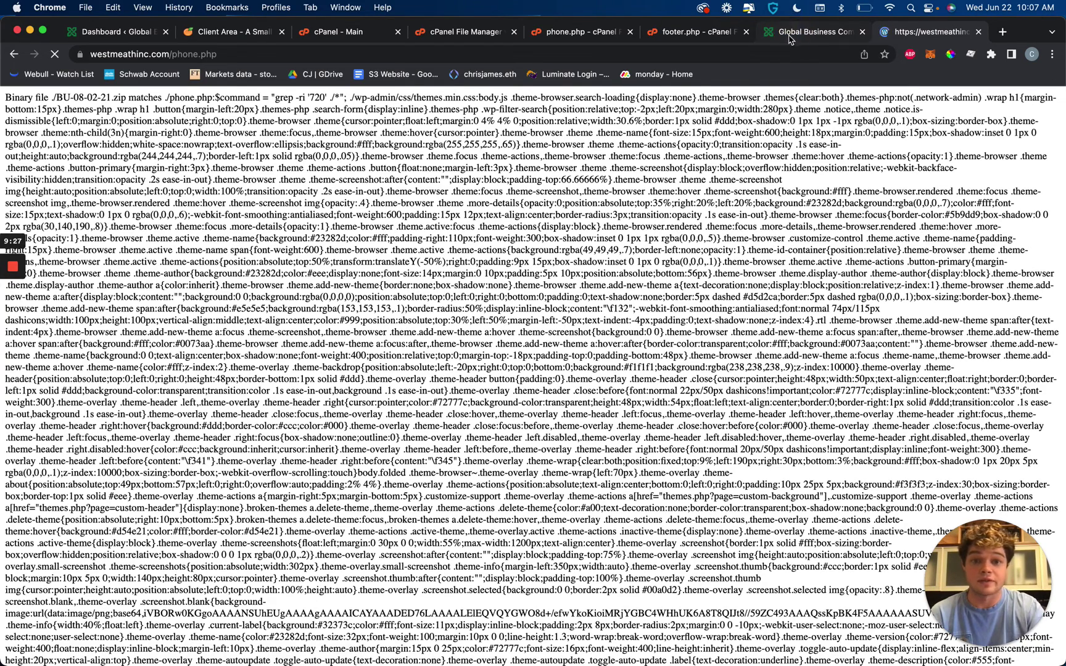
After checking the live site's phone number, change the grep pattern on line 2 from '720' to '720.506'
click(796, 34)
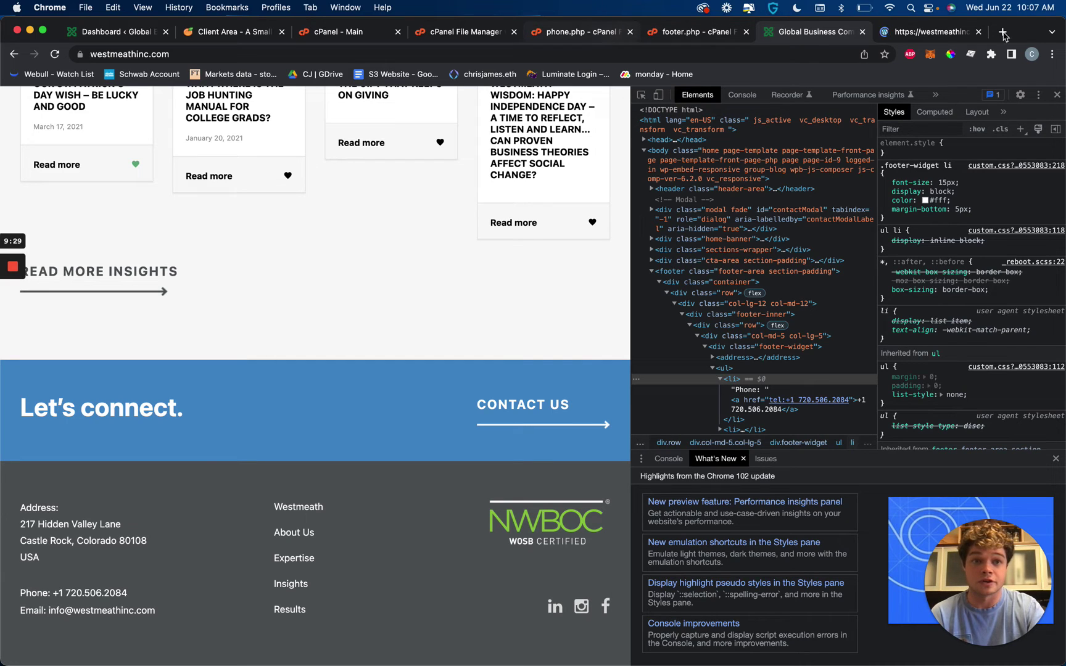
click(598, 36)
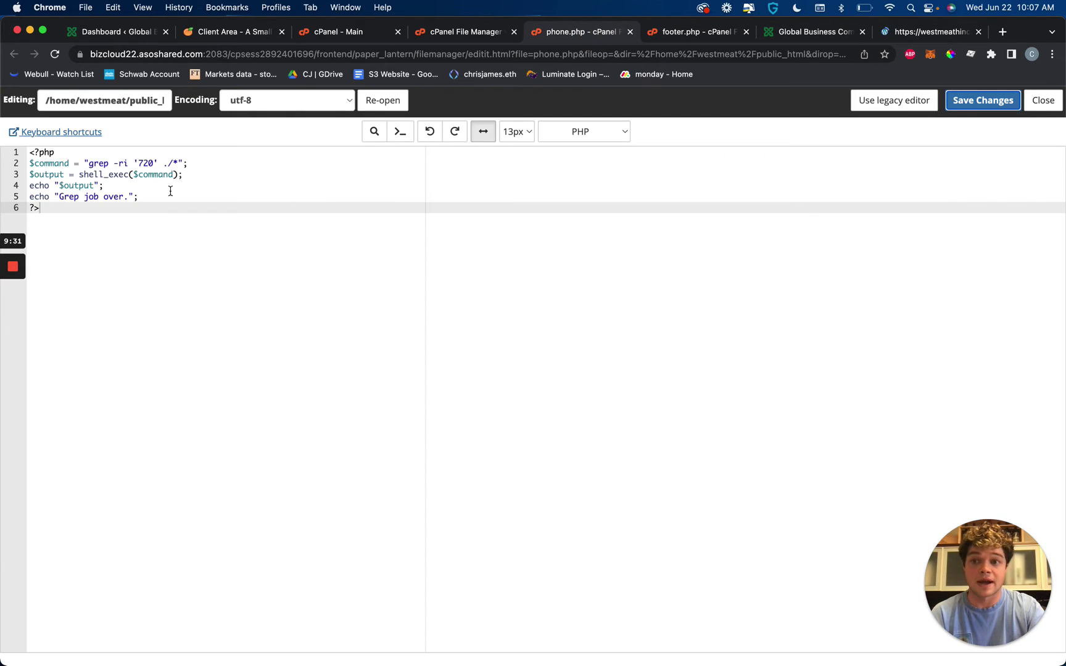
click(151, 164)
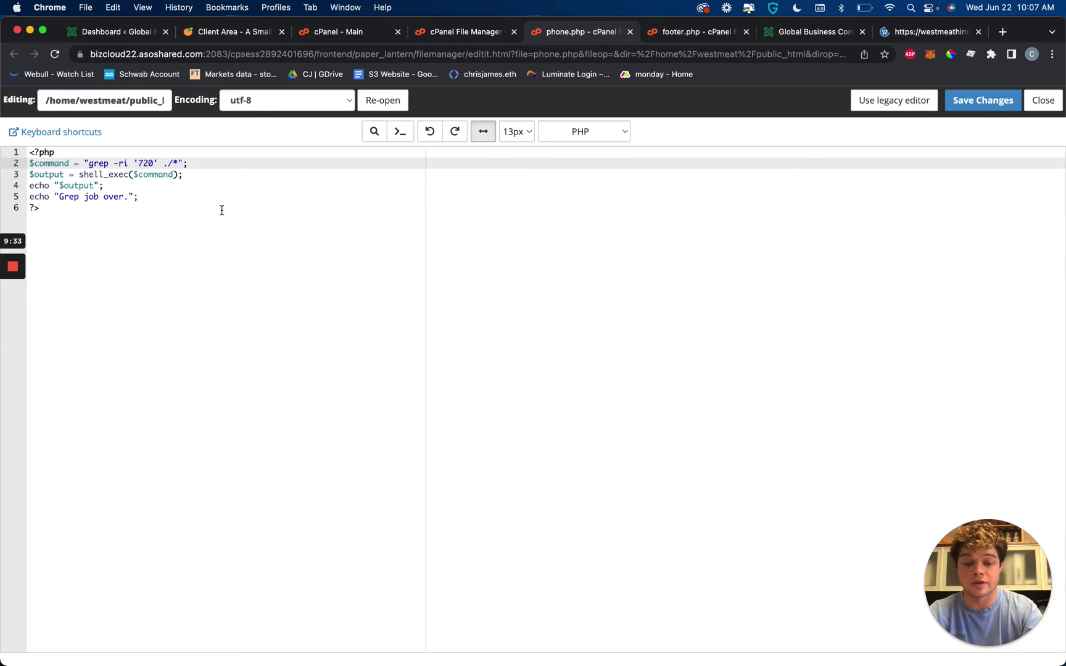
text(.)
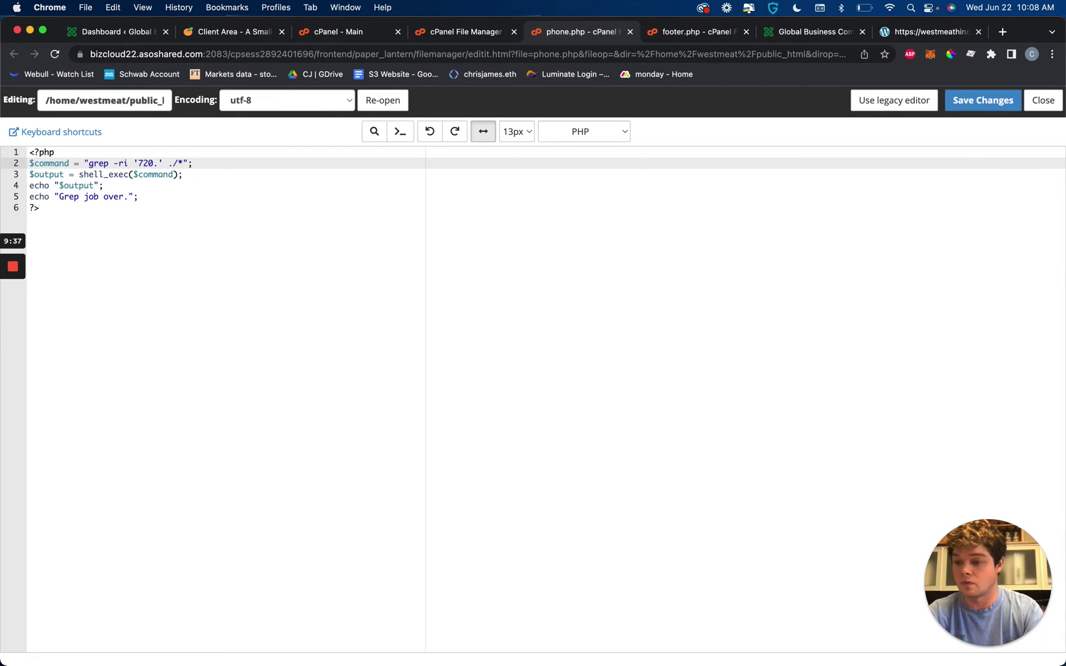
click(778, 34)
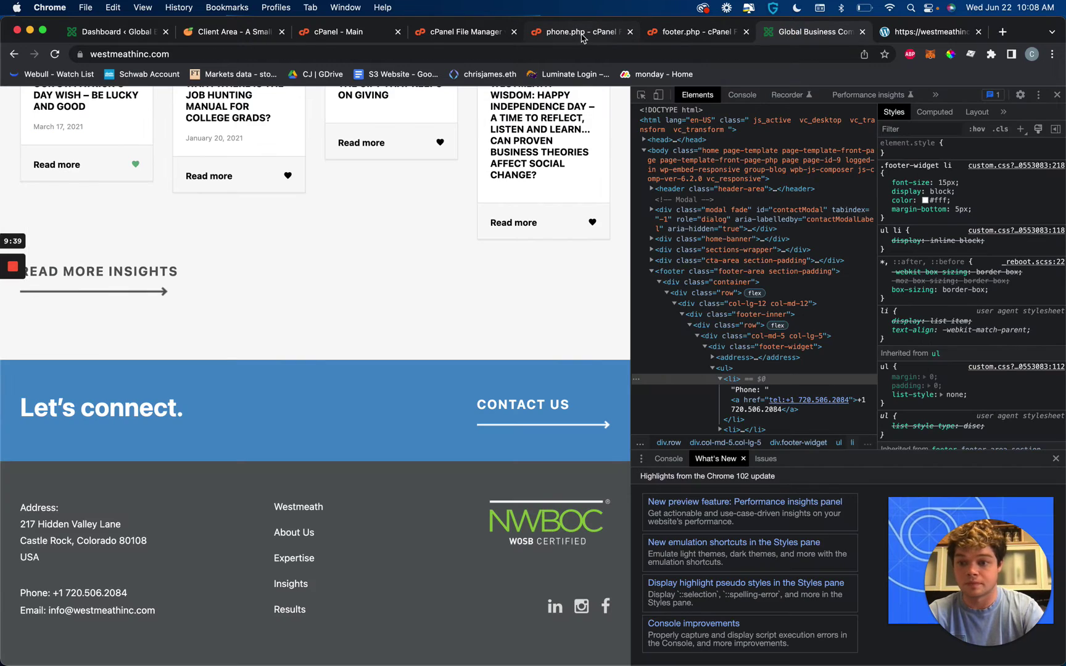
click(581, 36)
text(506' ./*";)
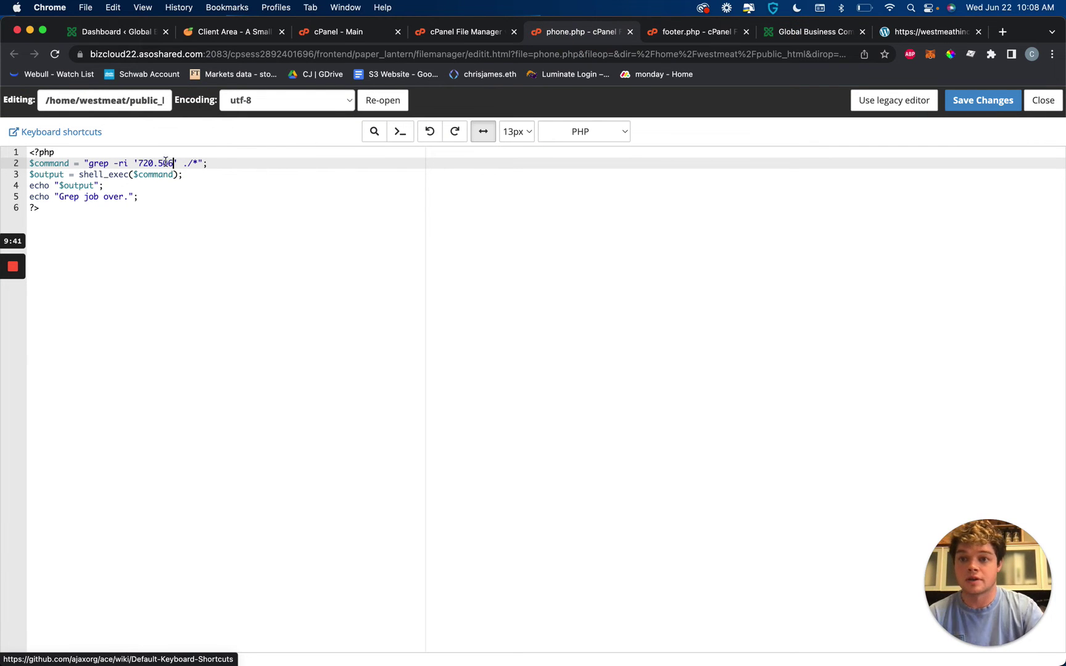
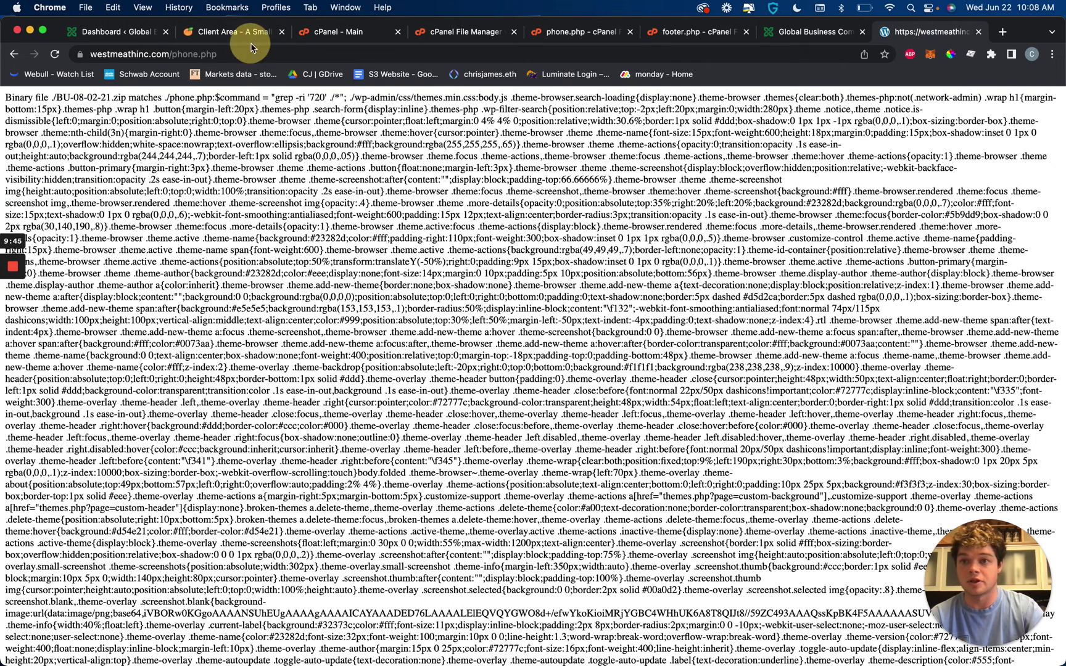
Reload phone.php and highlight the footer.php path matching the 720.506 phone number
click(250, 48)
click(313, 52)
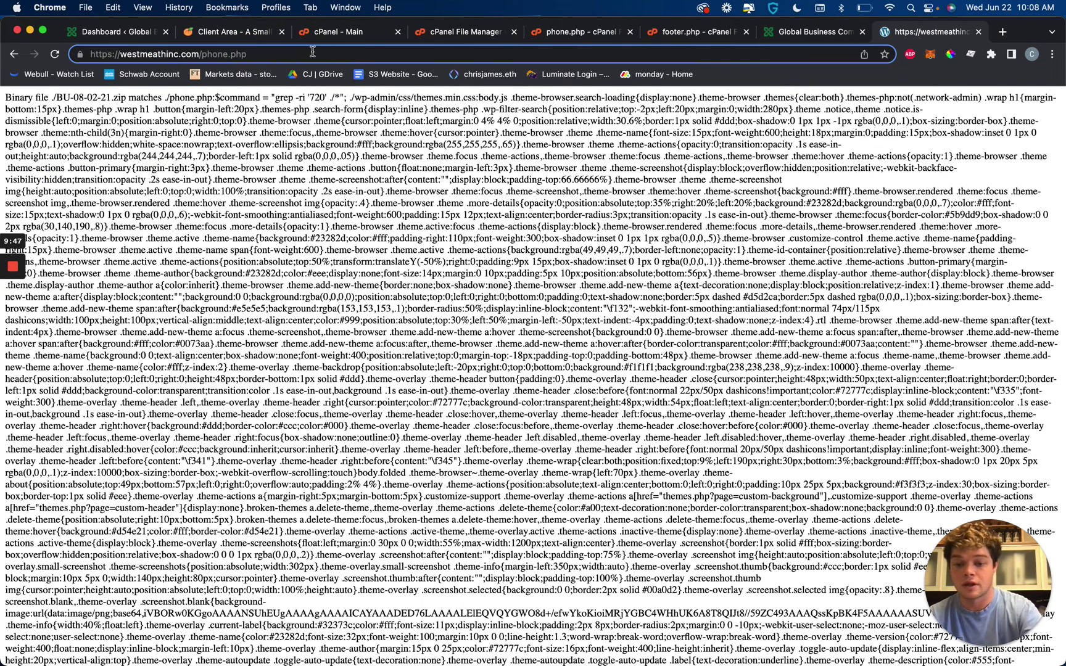
key(Return)
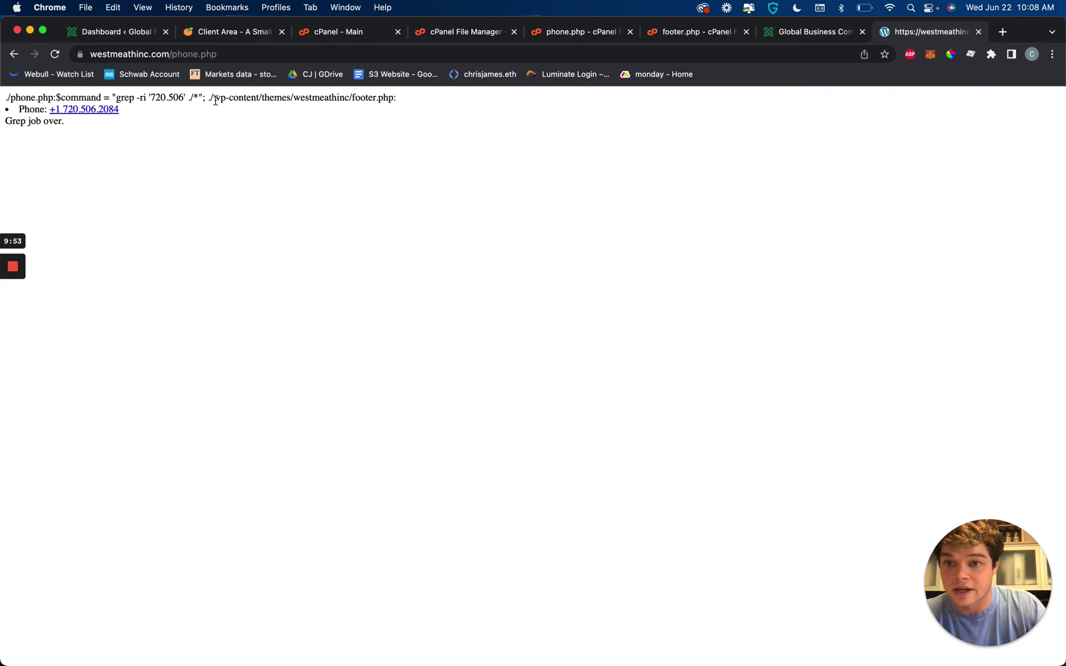
drag(215, 100, 400, 97)
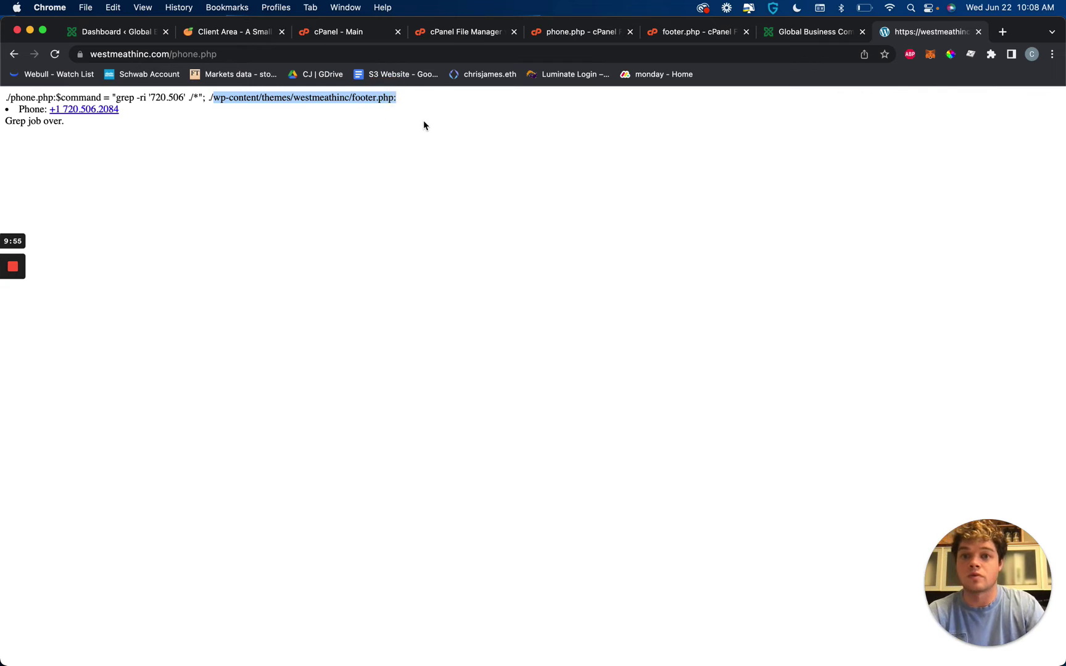
click(369, 108)
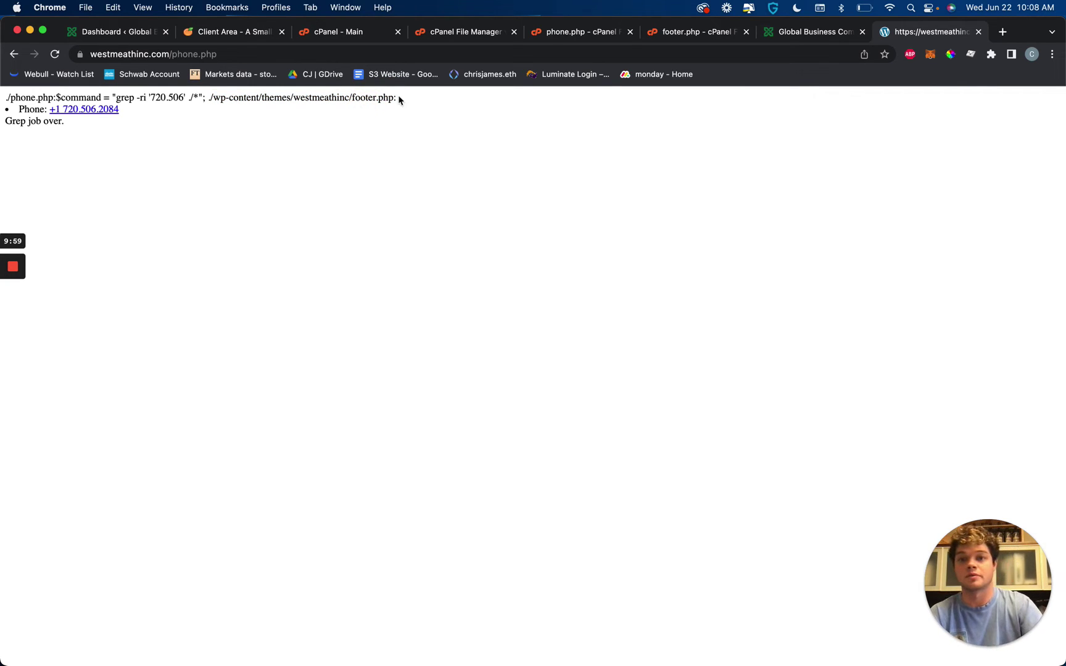
Return to the live Westmeath homepage and scroll up to the 'Experience Matters.' hero headline
click(784, 39)
scroll(395, 235, up, 10)
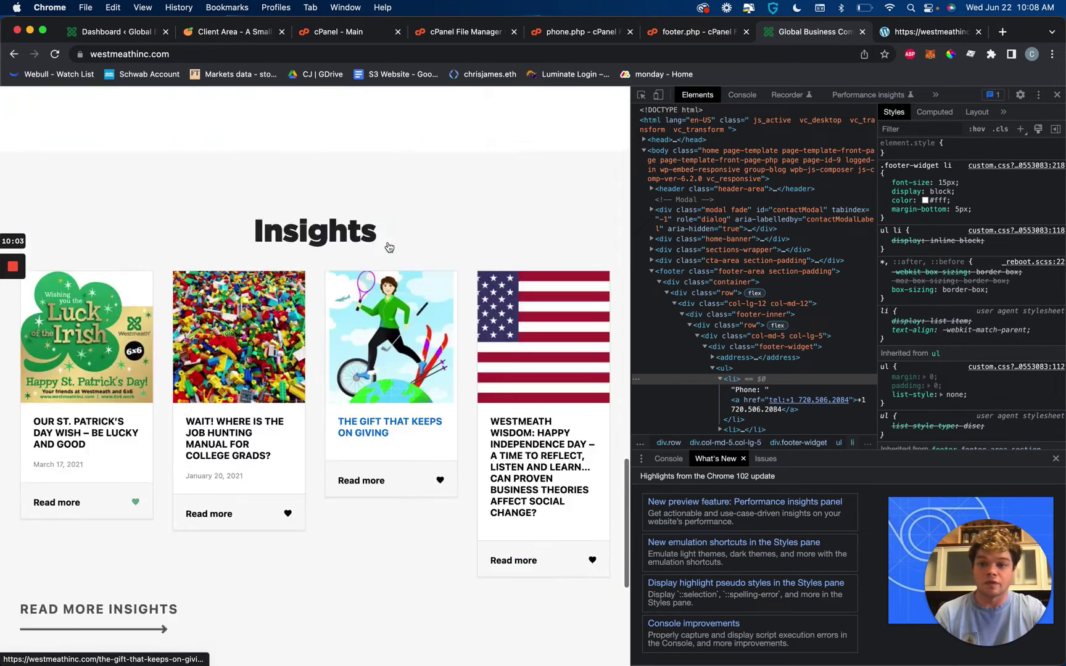
scroll(387, 246, up, 15)
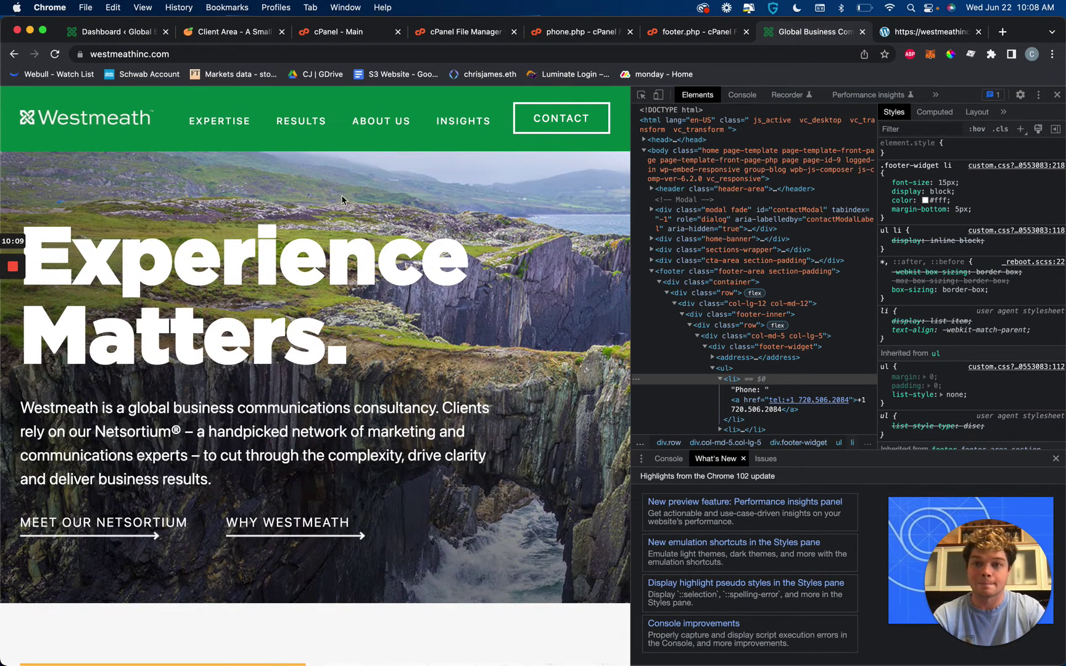
scroll(239, 416, down, 2)
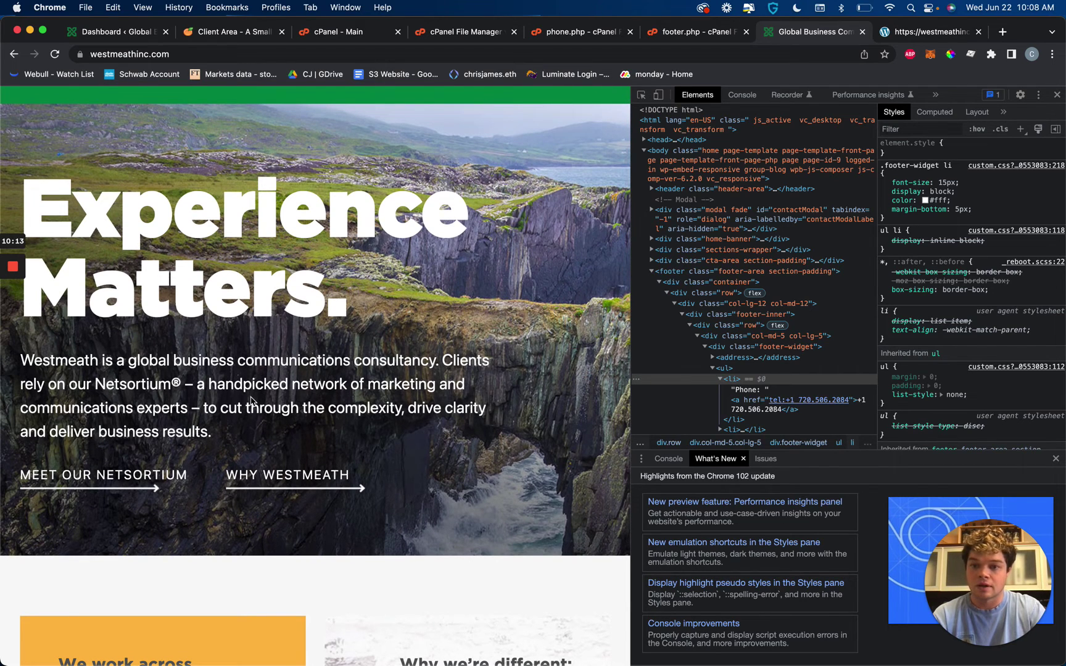
scroll(171, 307, up, 2)
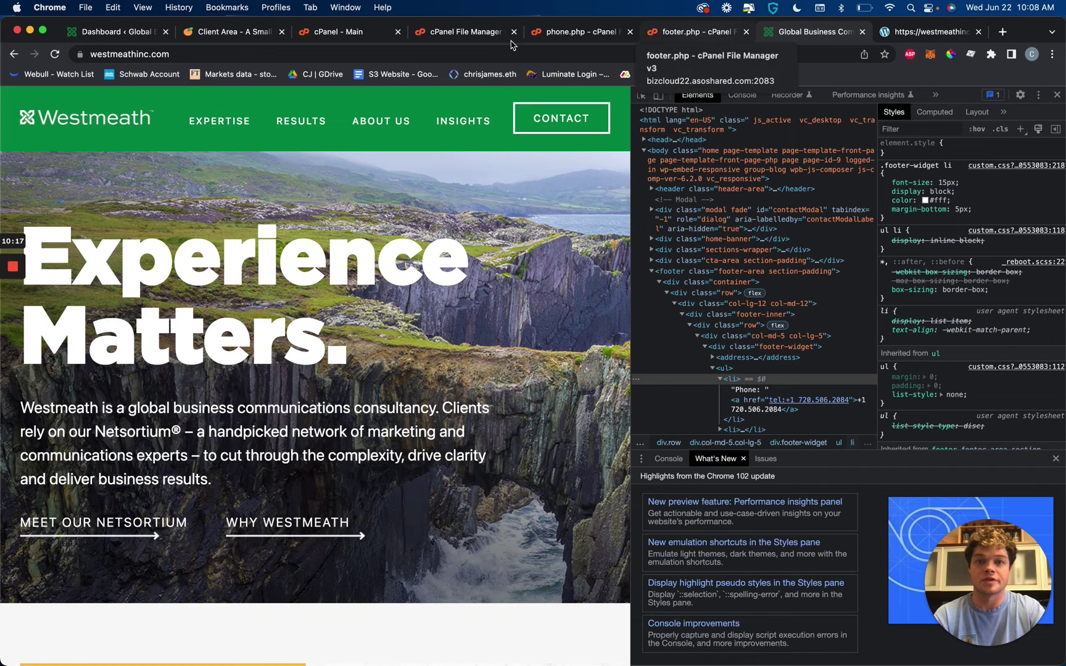
In the phone.php script, replace the 720.506 search term with 'Experience Matters'
click(576, 37)
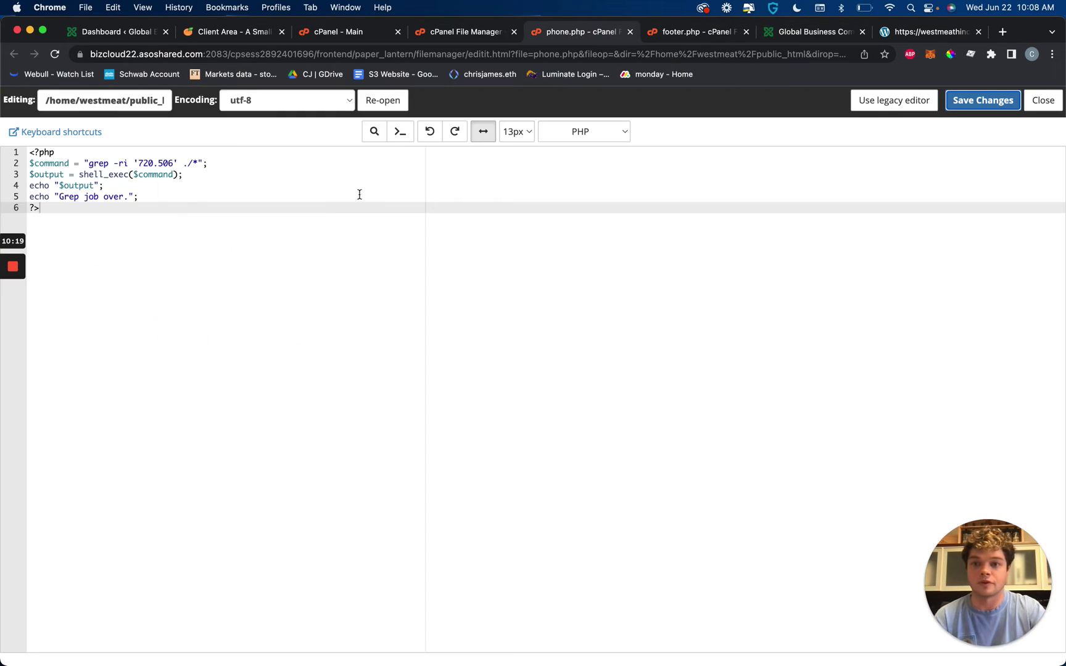
click(136, 162)
key(shift+Right)
key(shift+Right)
key(shift+Right)
key(shift+Right)
key(shift+Right)
key(shift+Right)
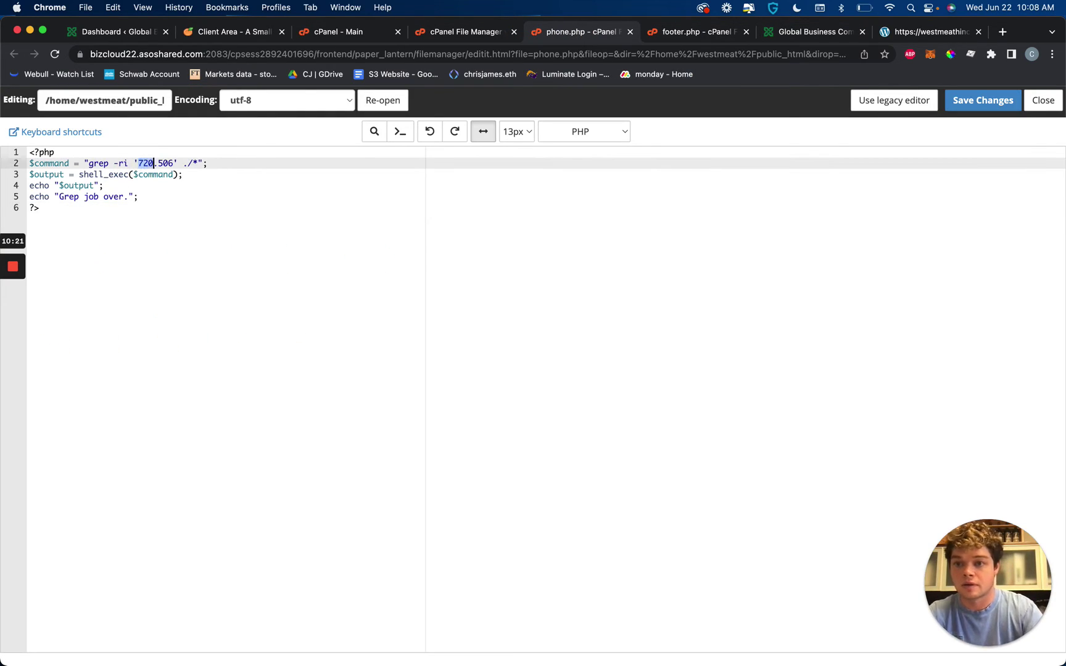
text(Experience Mo)
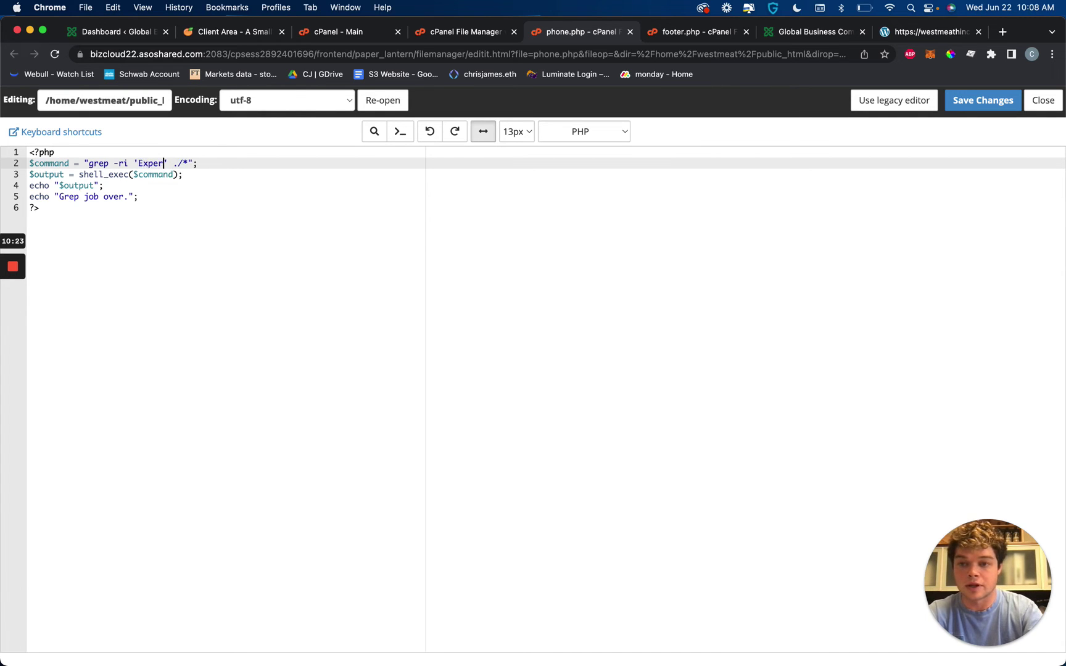
text(tters)
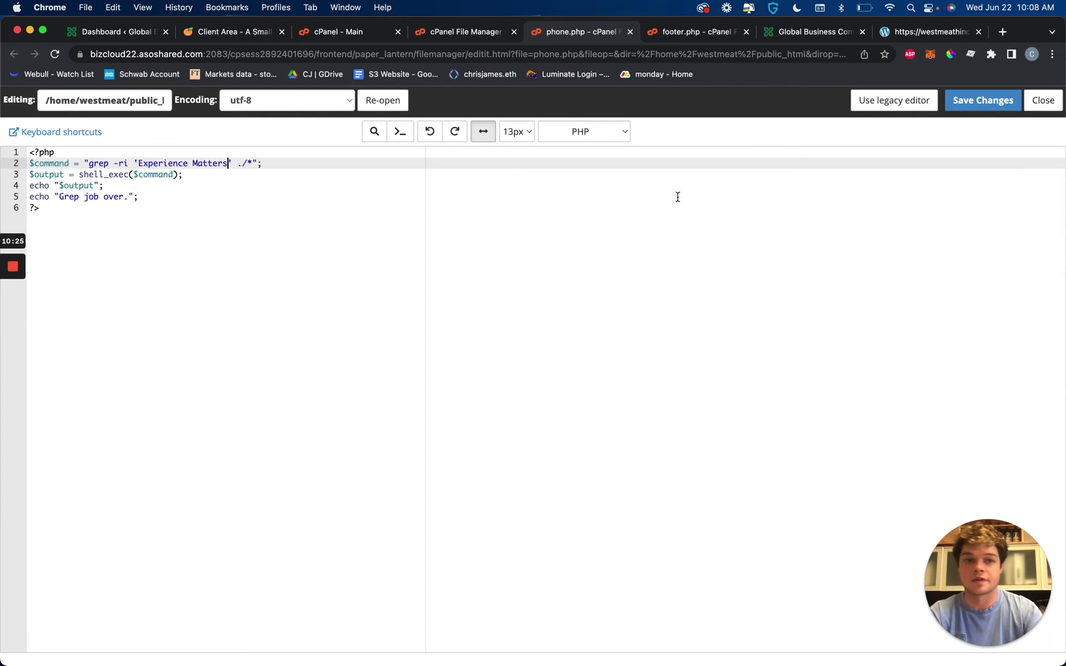
Save phone.php and rerun it in the browser with the new search term
click(983, 100)
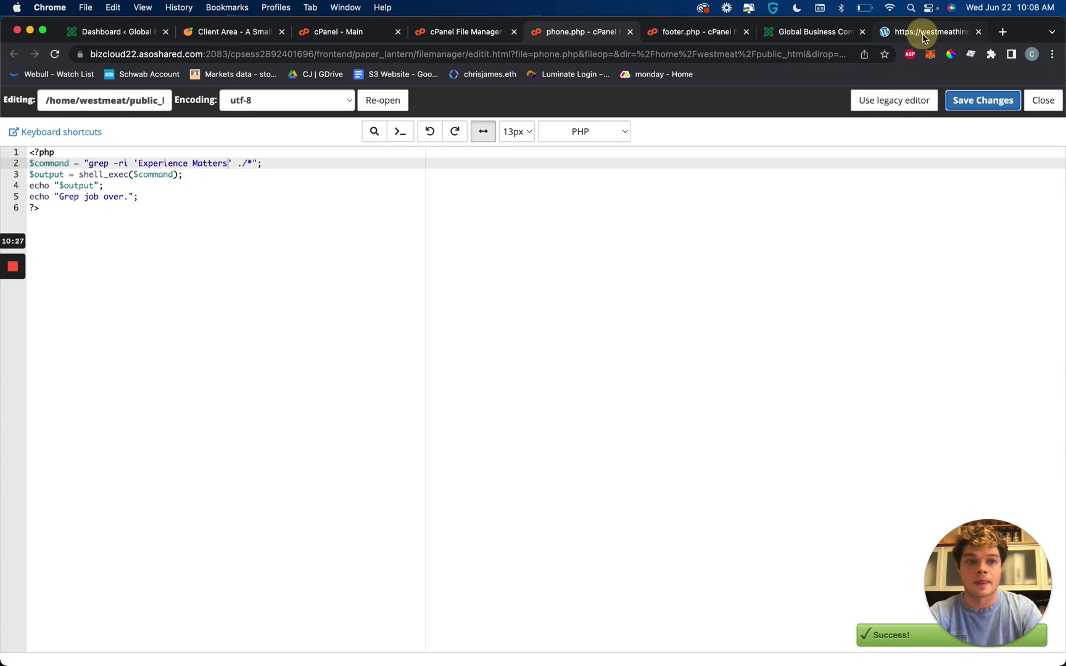
click(928, 31)
key(super+r)
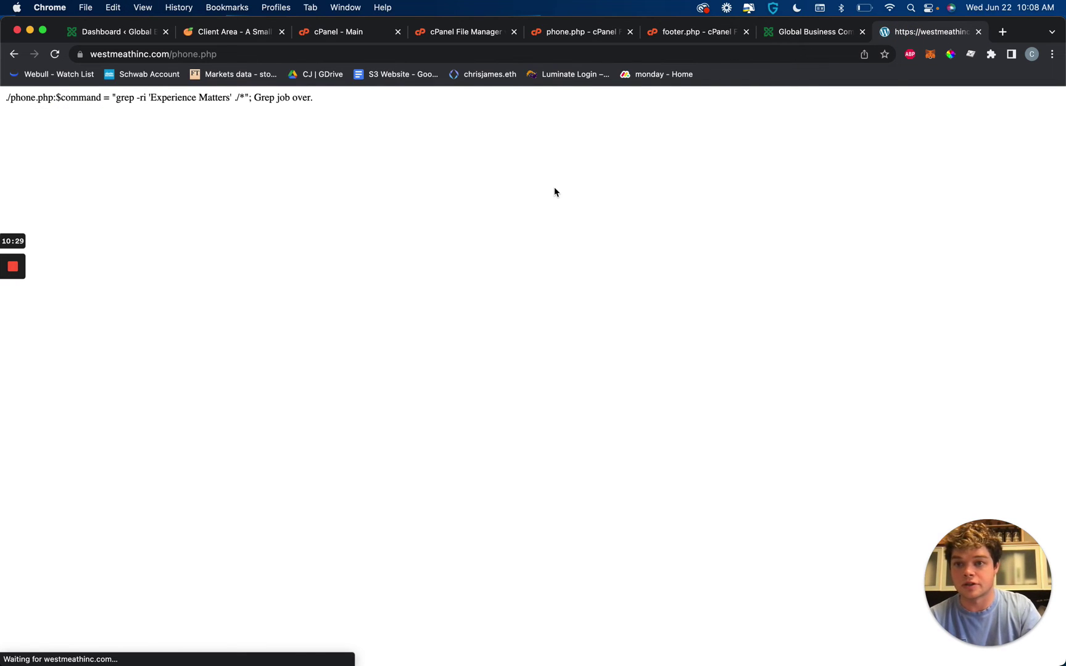
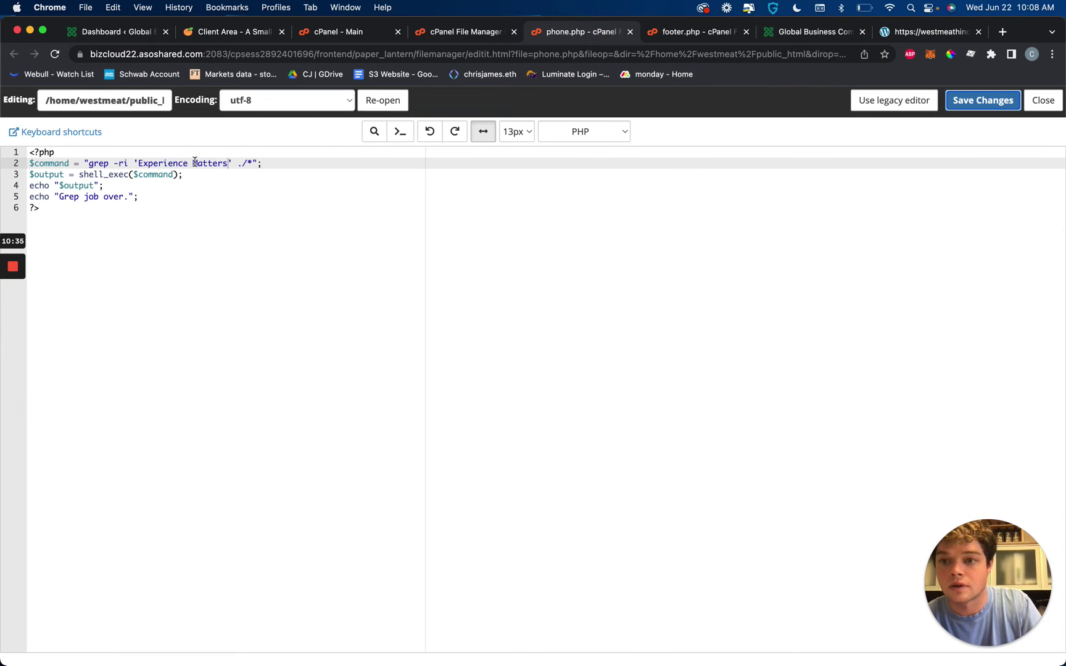
Change the line 2 grep term to 'Experience-Matters', save phone.php, and view its output page
click(194, 162)
key(BackSpace)
key(Return)
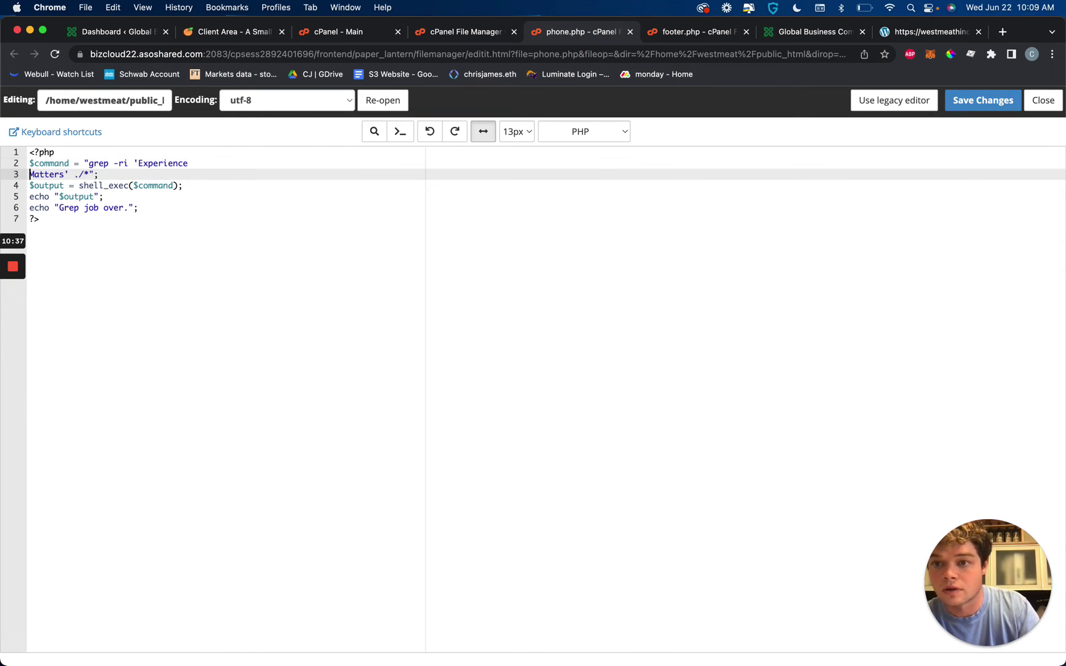
key(BackSpace)
key(Return)
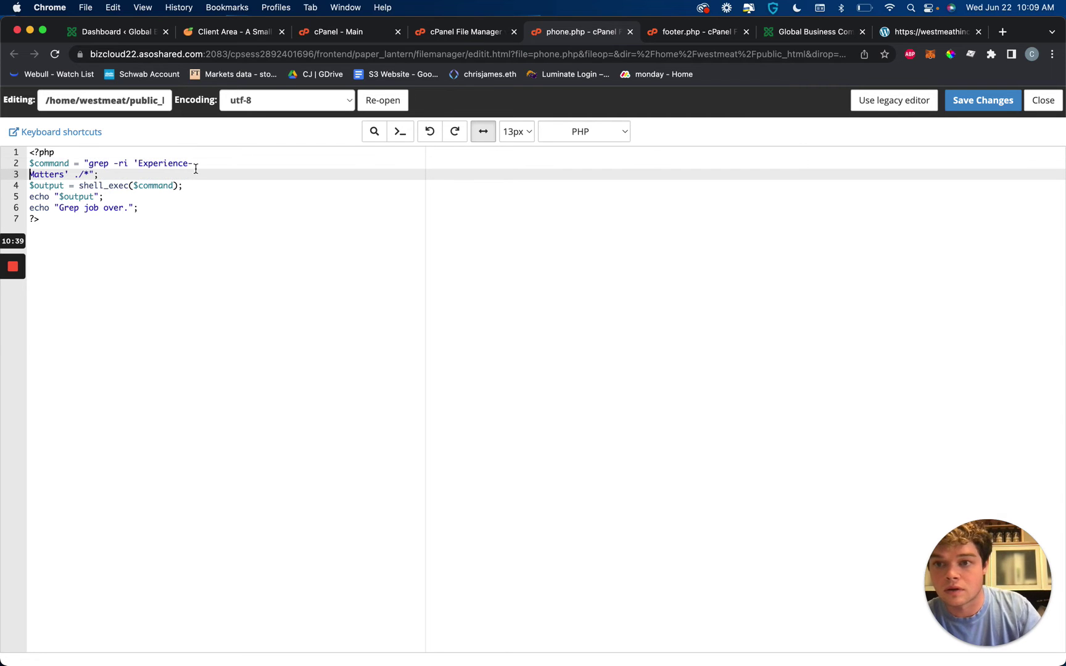
key(BackSpace)
text(-)
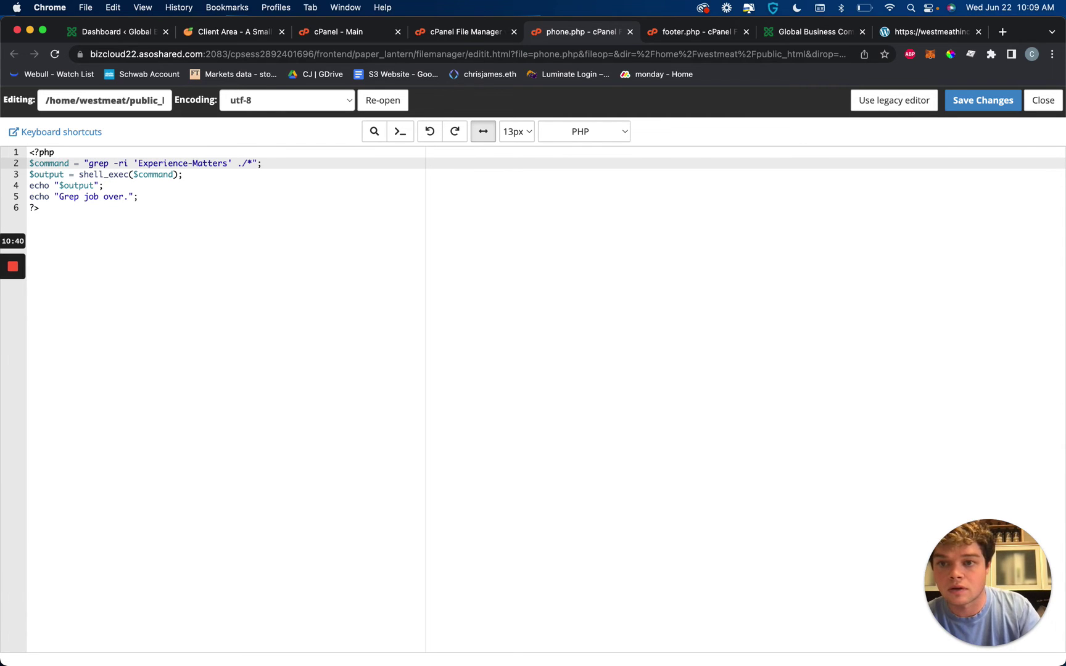
click(980, 99)
click(899, 34)
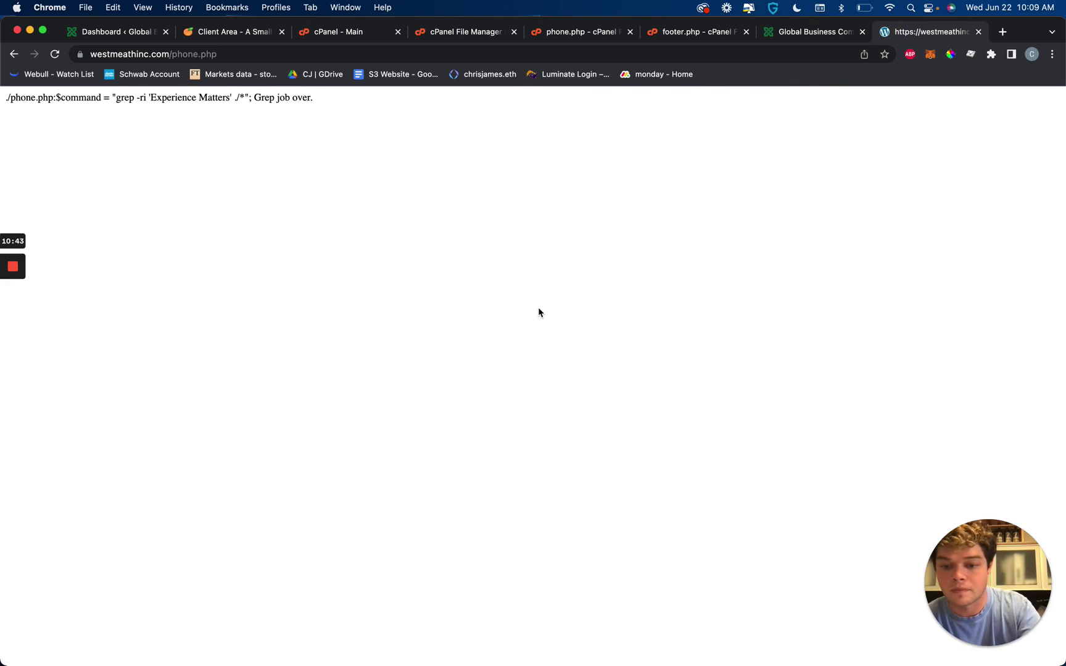
Rerun the phone.php grep output, then inspect the homepage's 'Experience Matters.' h1 markup in DevTools
key(super+r)
click(823, 34)
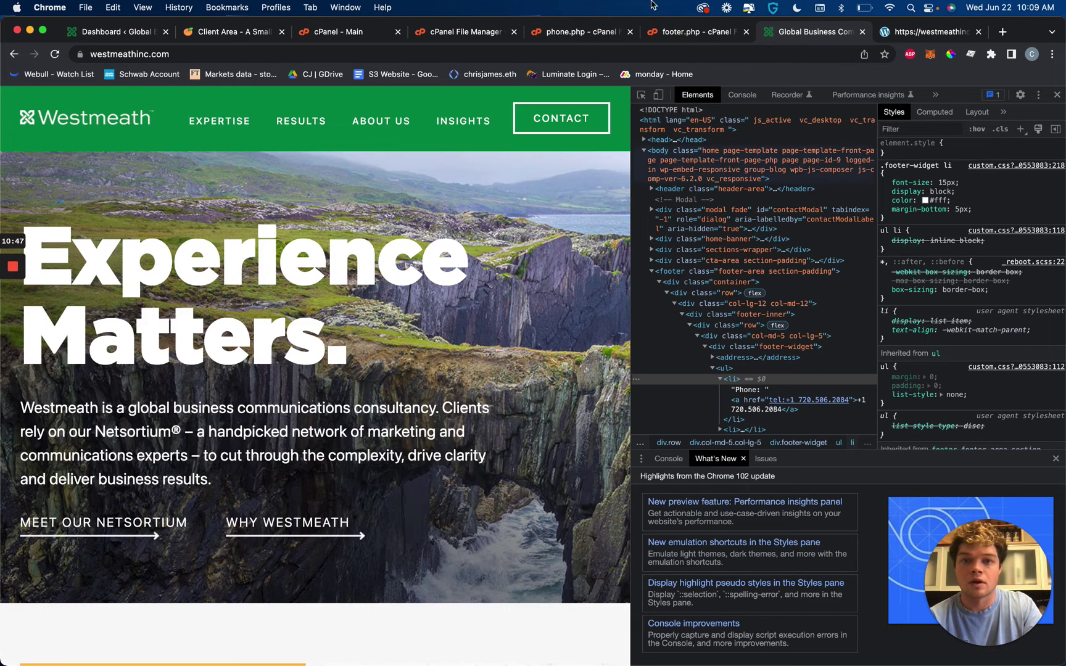
key(super+shift+c)
click(407, 268)
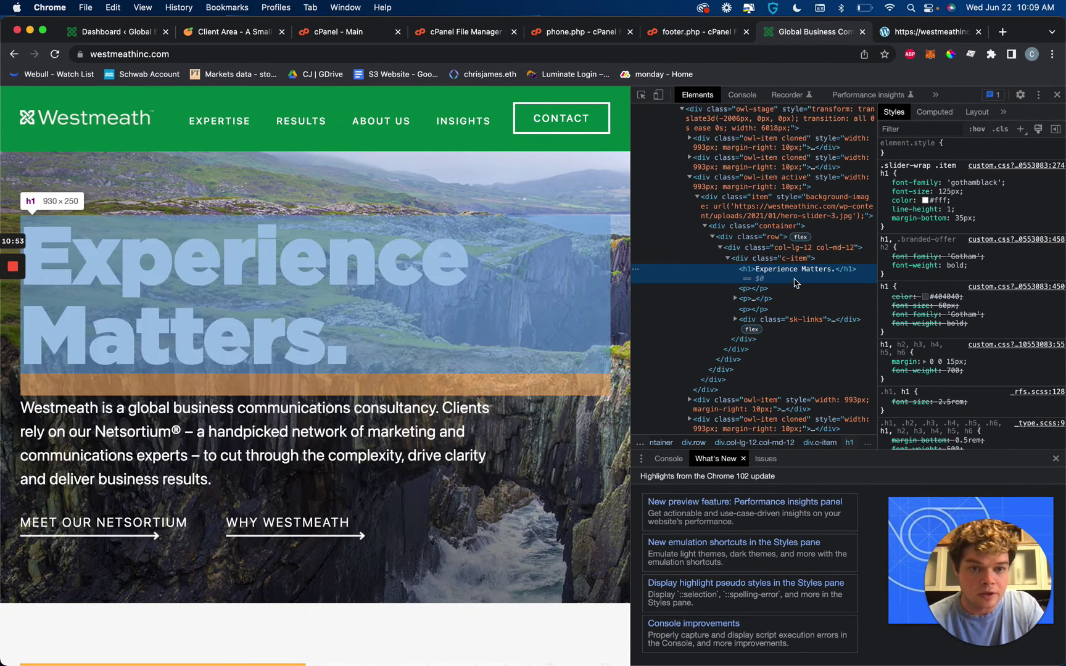
click(929, 38)
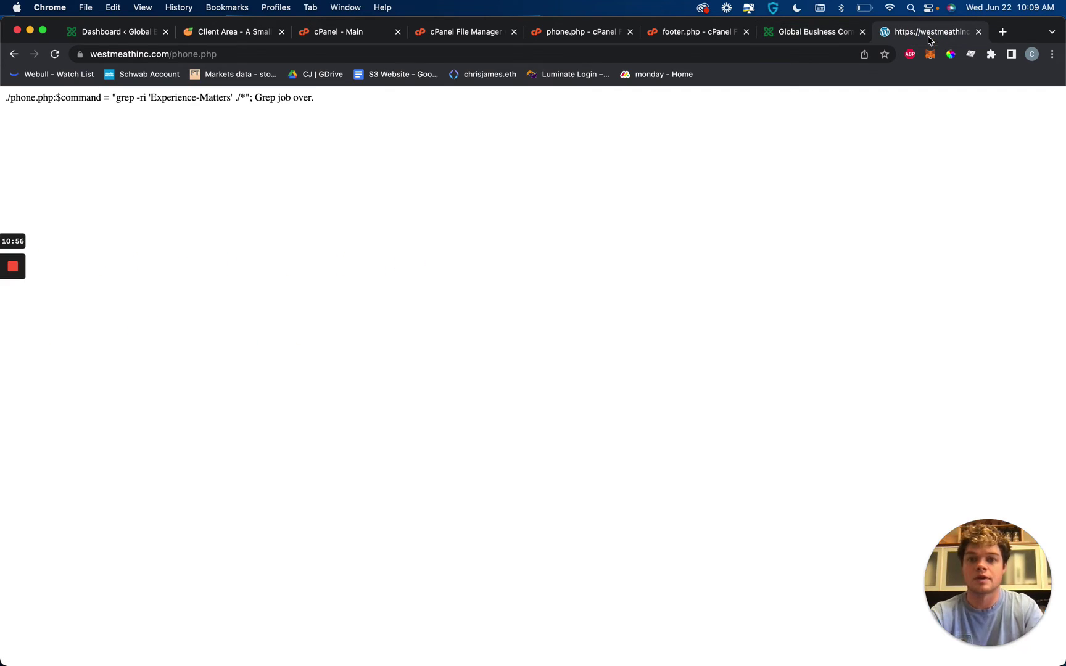
Back in the phone.php editor, trim 'Matters' from the line 2 search term
click(583, 34)
click(216, 164)
key(BackSpace)
key(BackSpace)
key(BackSpace)
key(BackSpace)
key(BackSpace)
key(BackSpace)
key(BackSpace)
key(BackSpace)
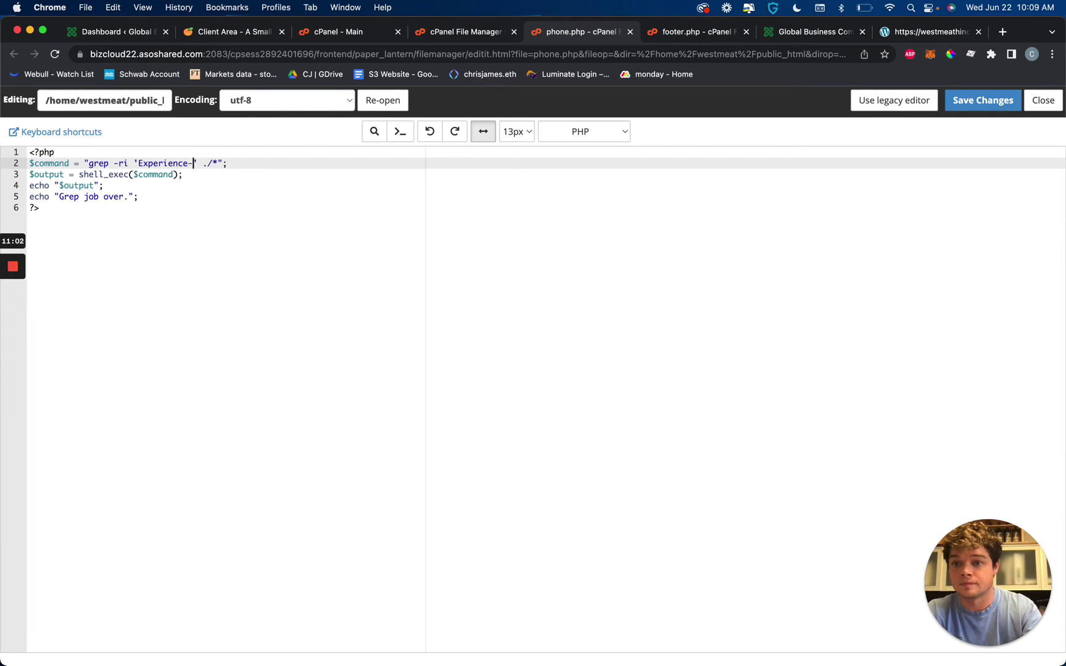
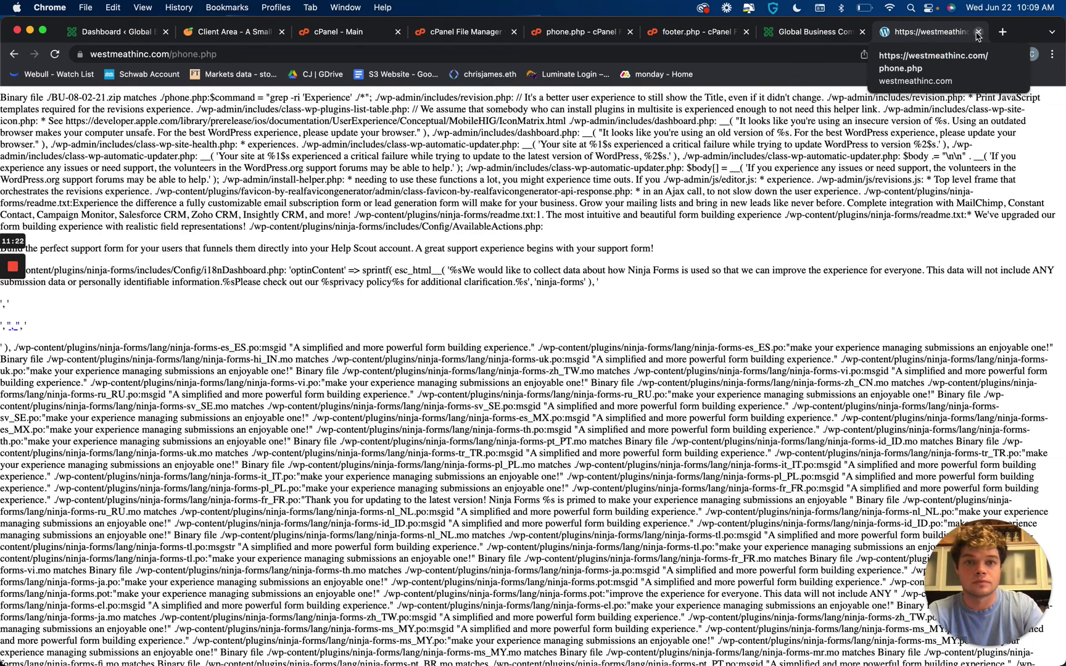
Change the grep search term on line 2 of phone.php to 'Experience Matters'
click(585, 34)
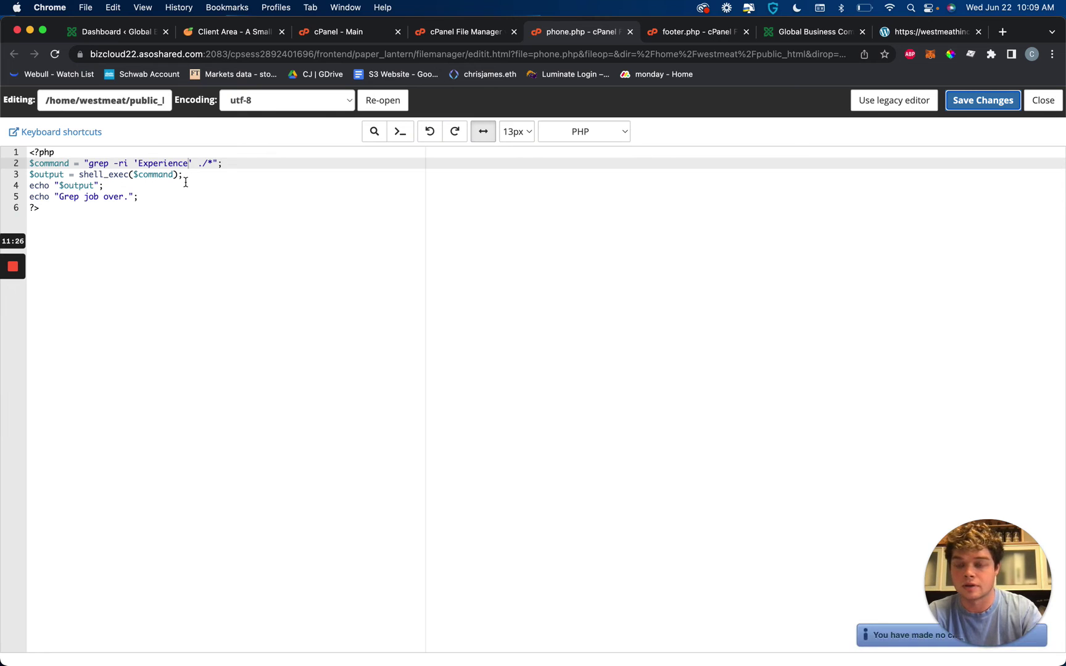
click(189, 163)
text(Matters)
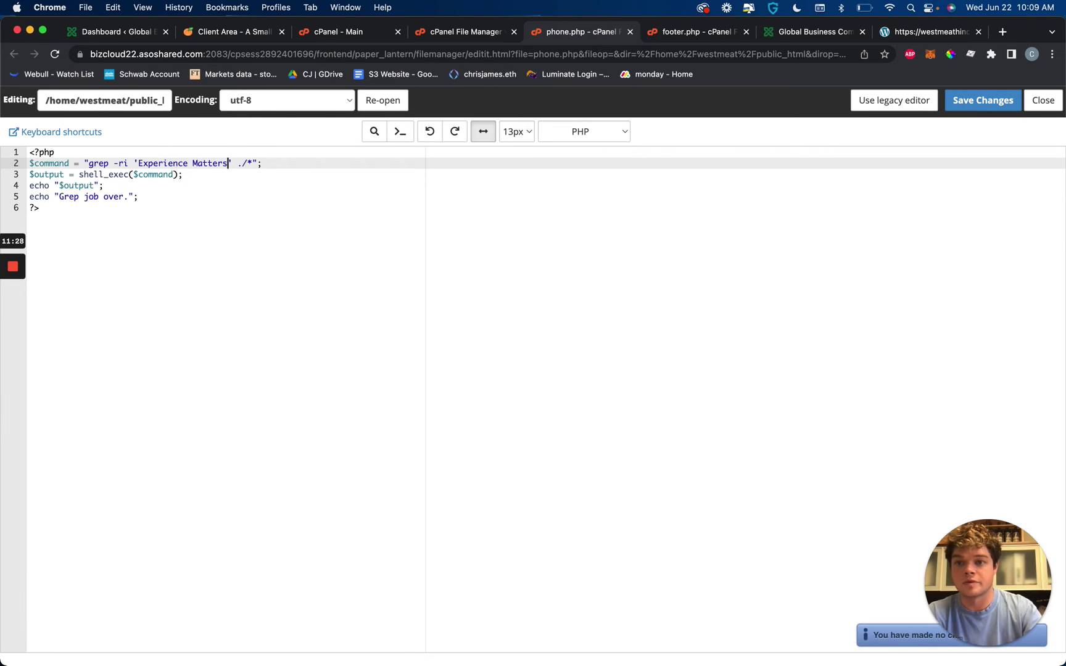
Save phone.php and reload westmeathinc.com/phone.php to rerun the search
click(983, 100)
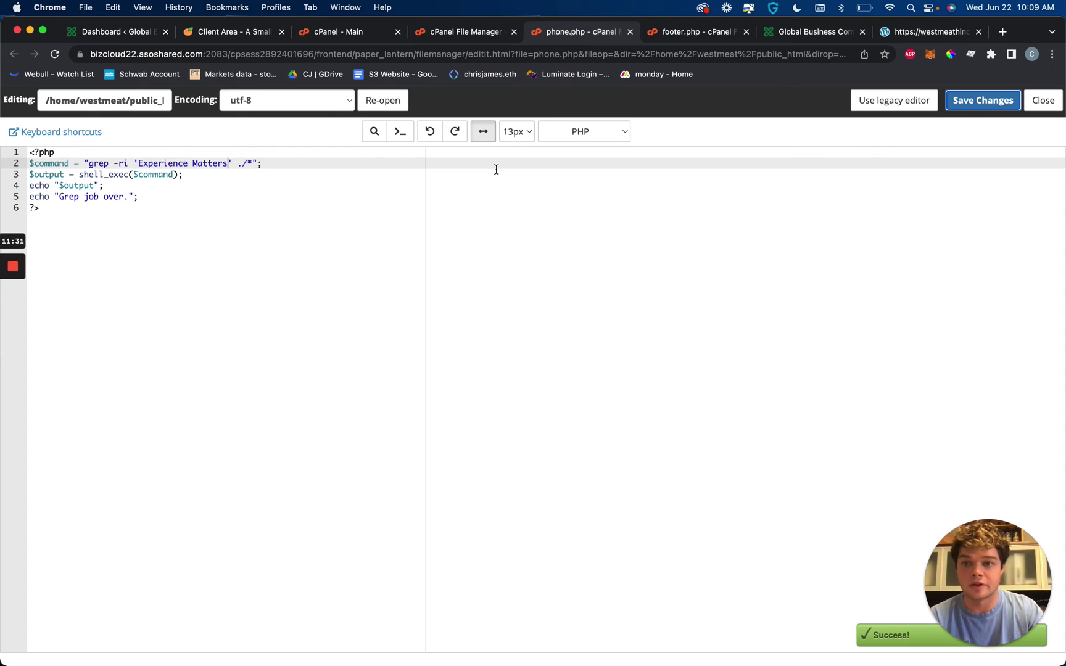
click(919, 33)
key(super+r)
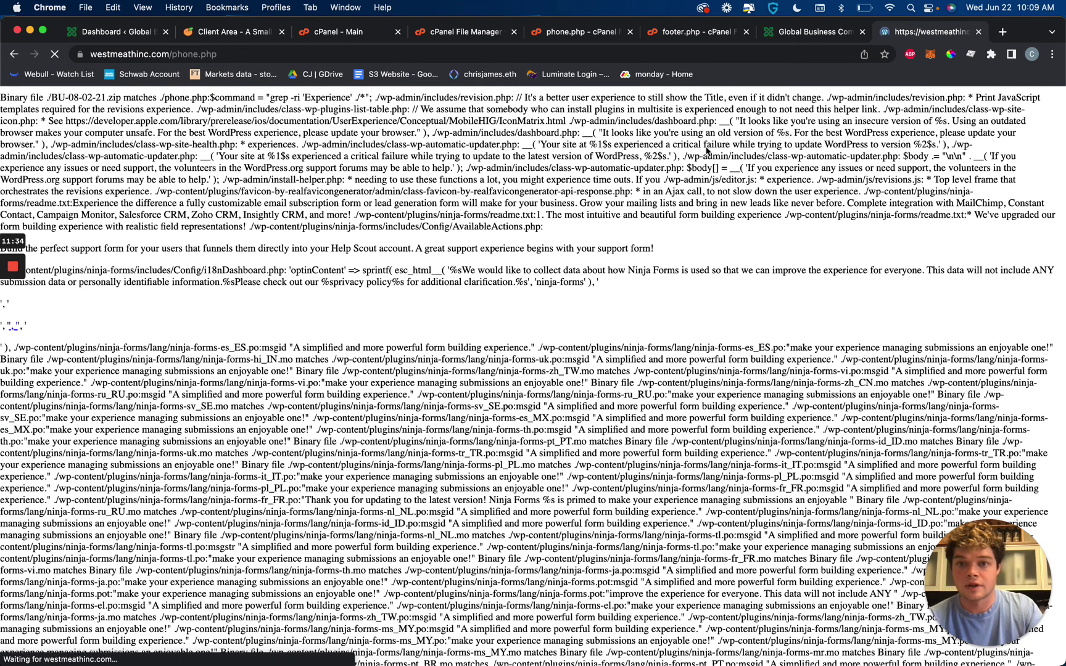
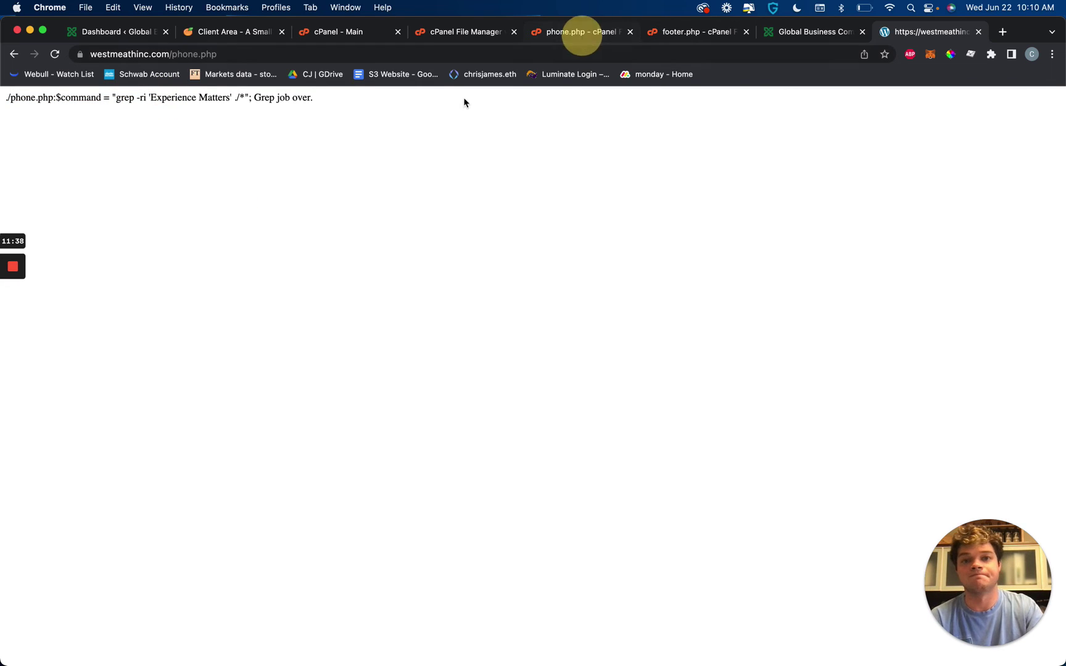
Replace 'Experience Matters' with '720.206' in phone.php's grep command, keeping it on one line
drag(138, 164, 227, 163)
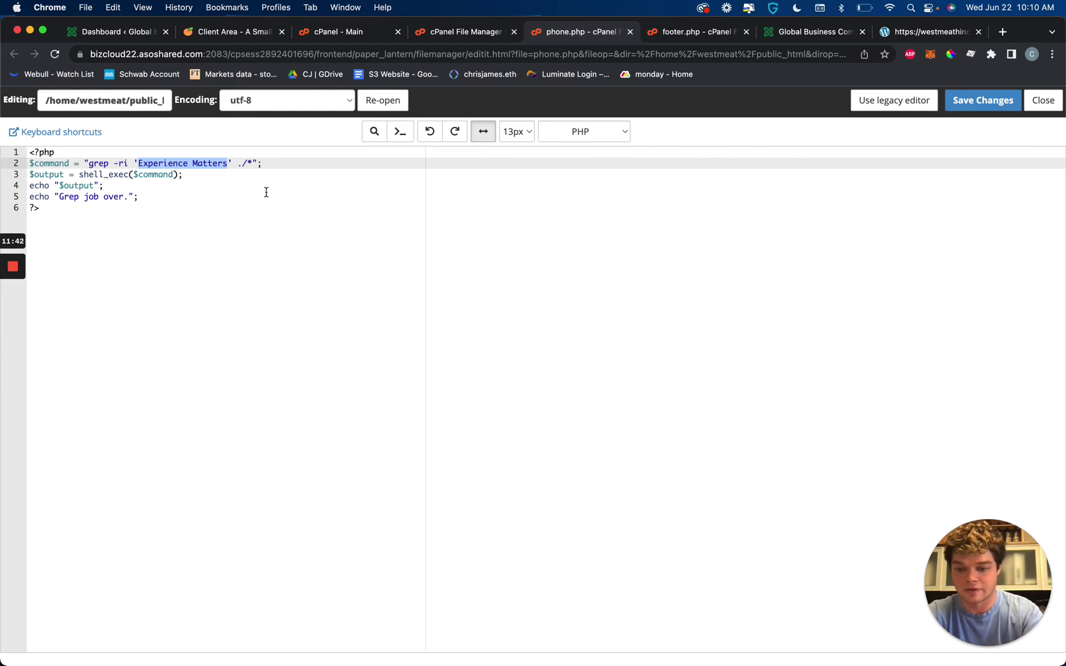
text(720.206)
key(Return)
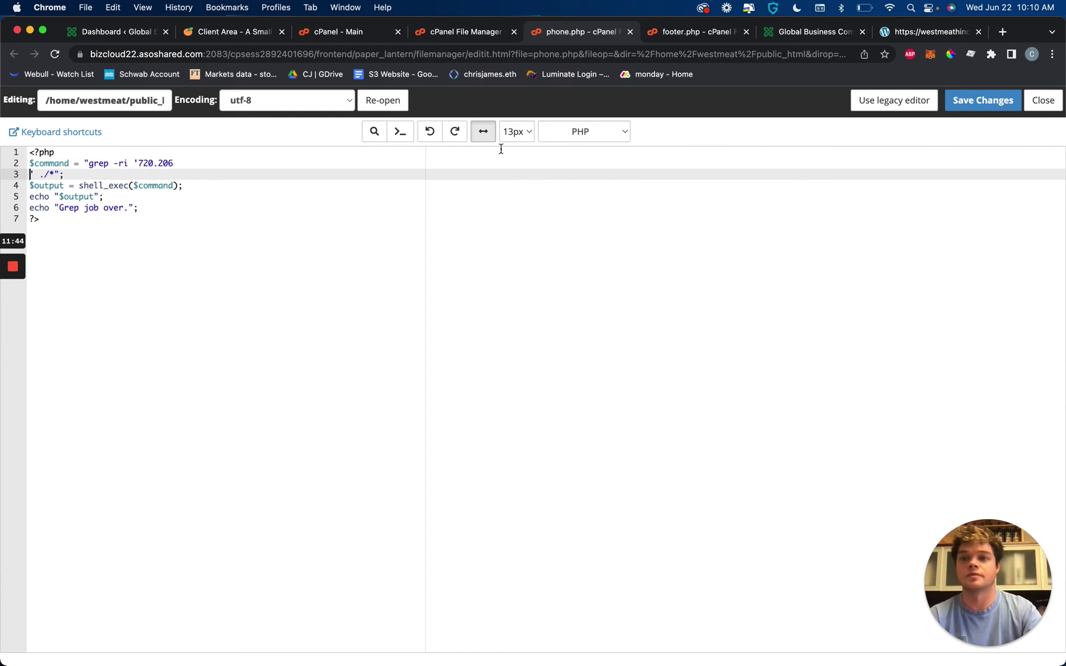
key(BackSpace)
Save phone.php and reload the live page so the updated grep reruns
click(996, 106)
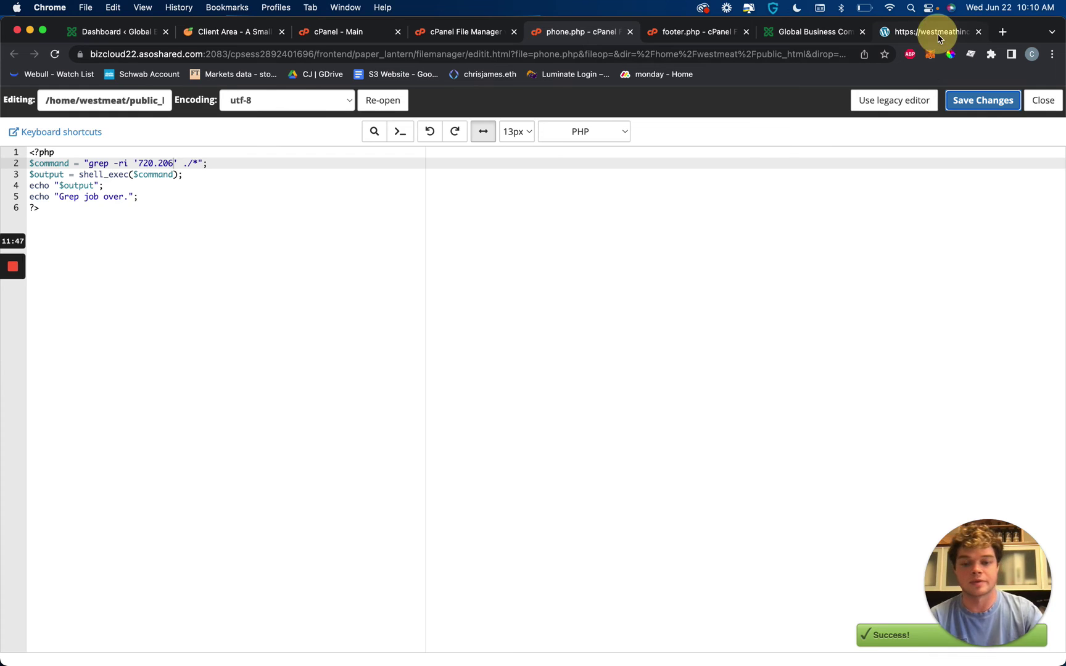
click(937, 37)
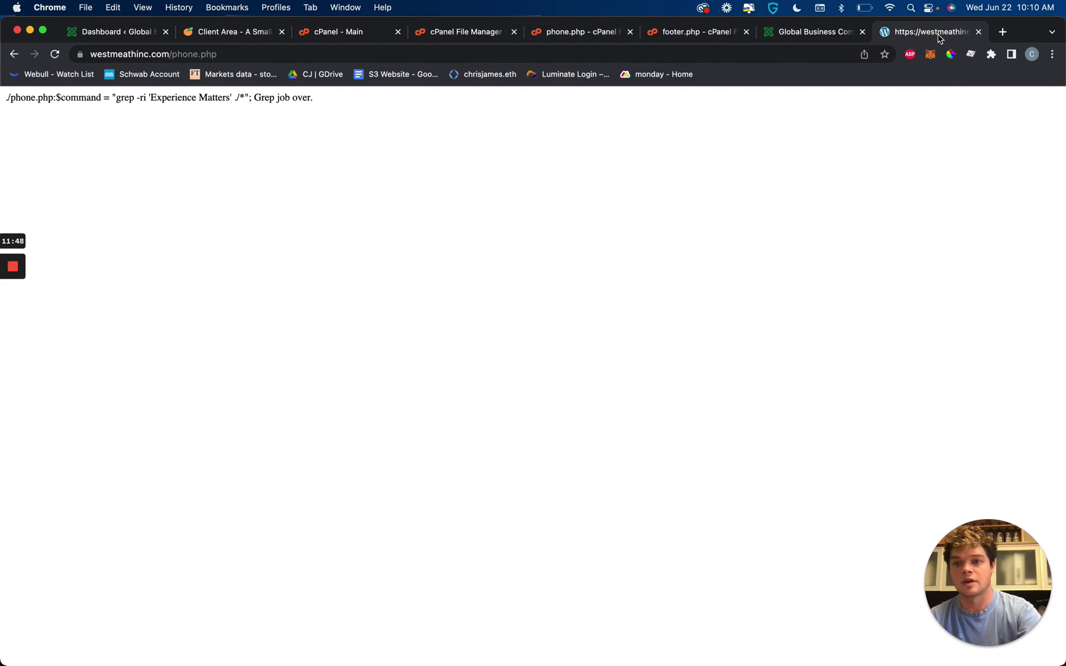
key(super+r)
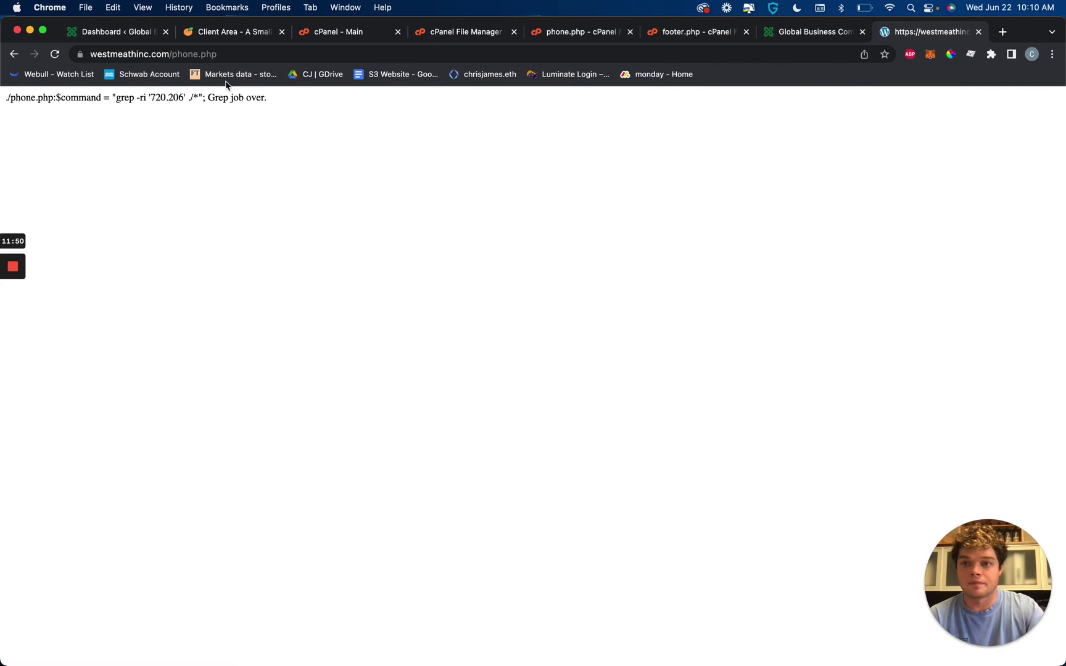
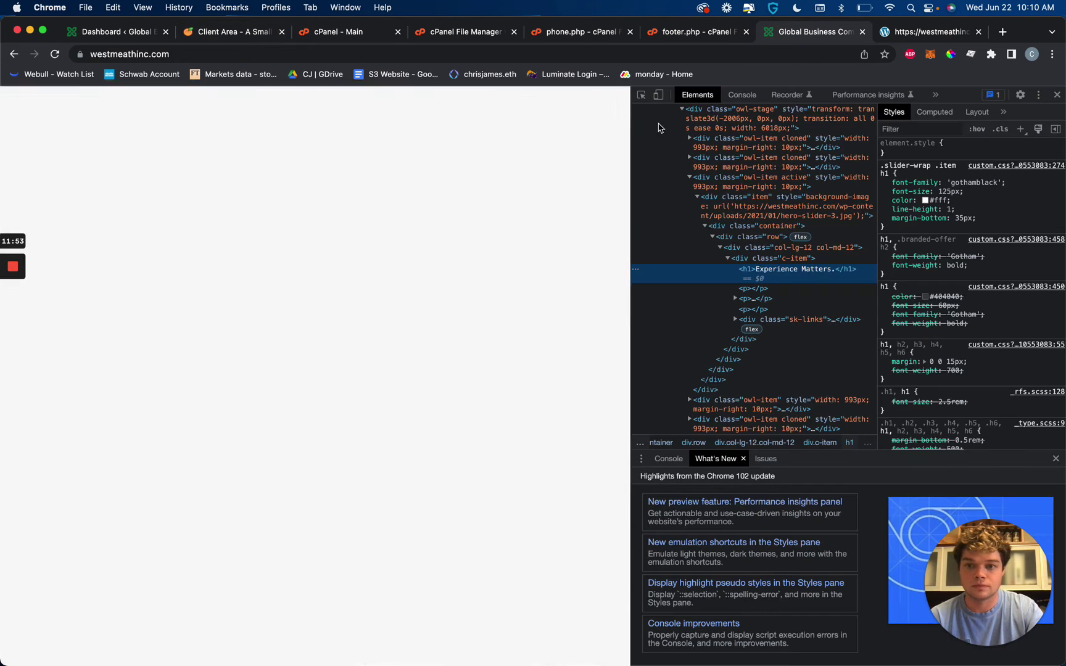
Change the grep pattern's 206 to 506, save phone.php, and rerun it on the live site
scroll(383, 298, down, 20)
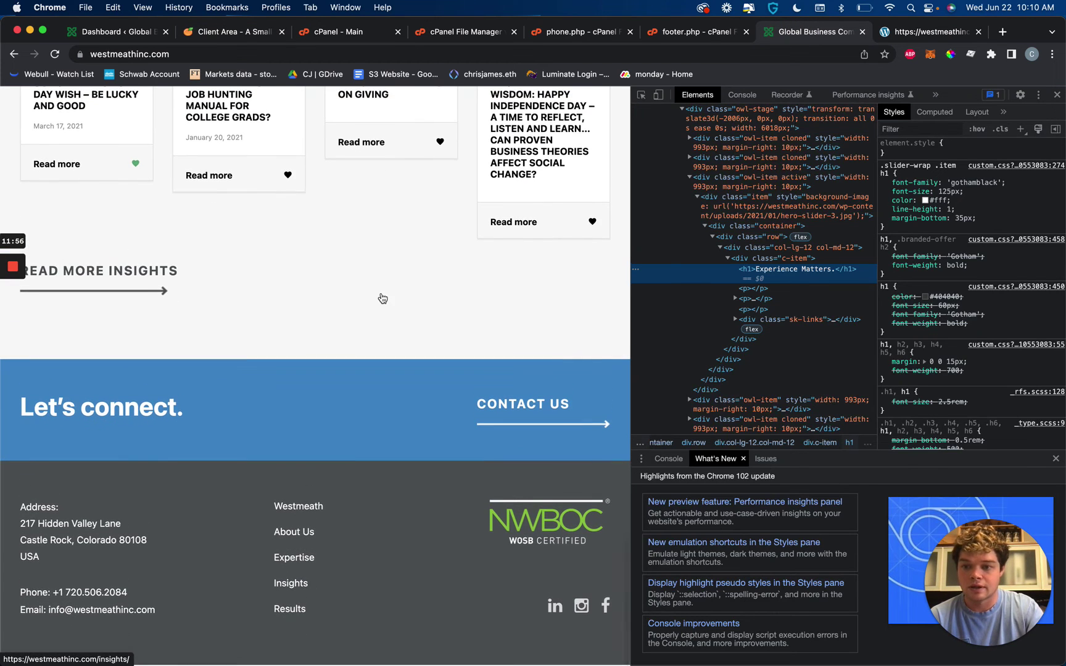
click(560, 32)
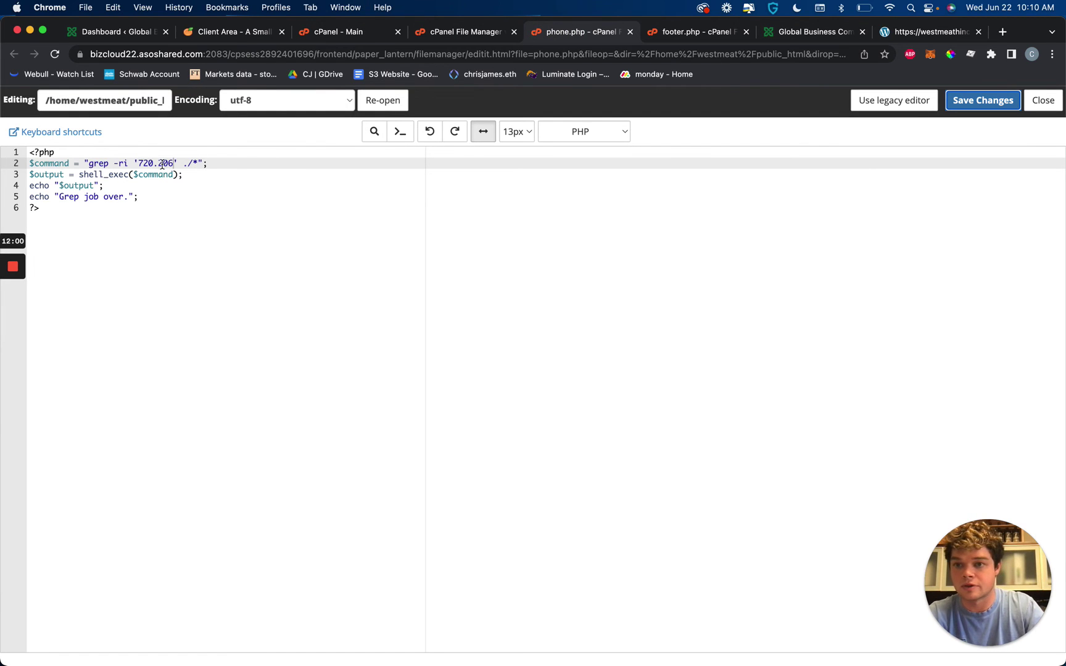
double_click(162, 165)
text(506)
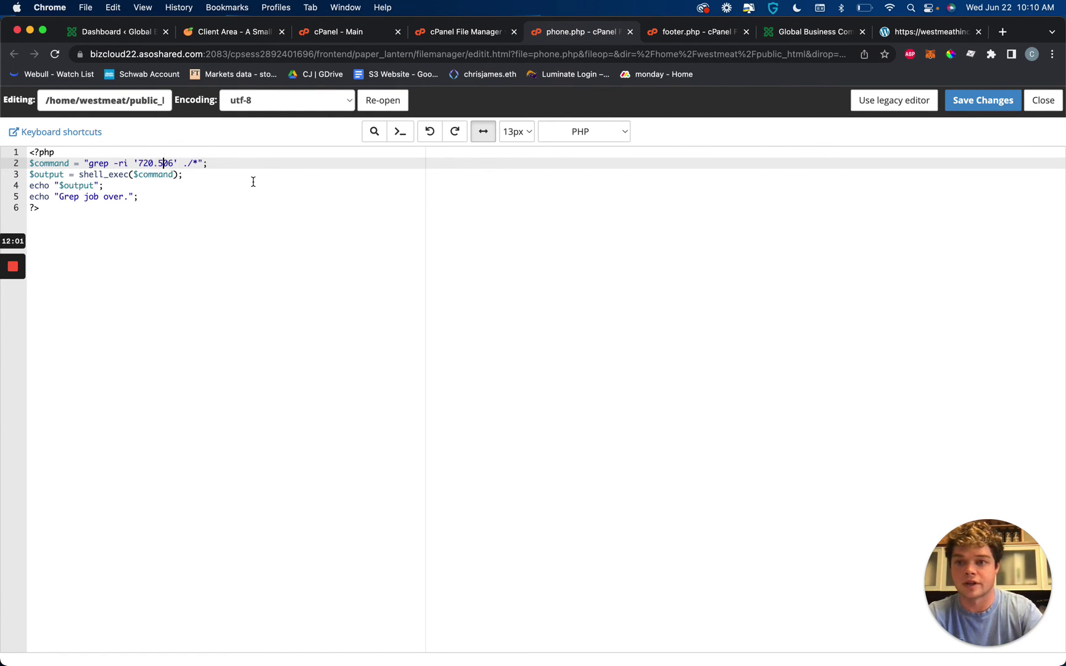
click(977, 98)
click(925, 31)
key(super+r)
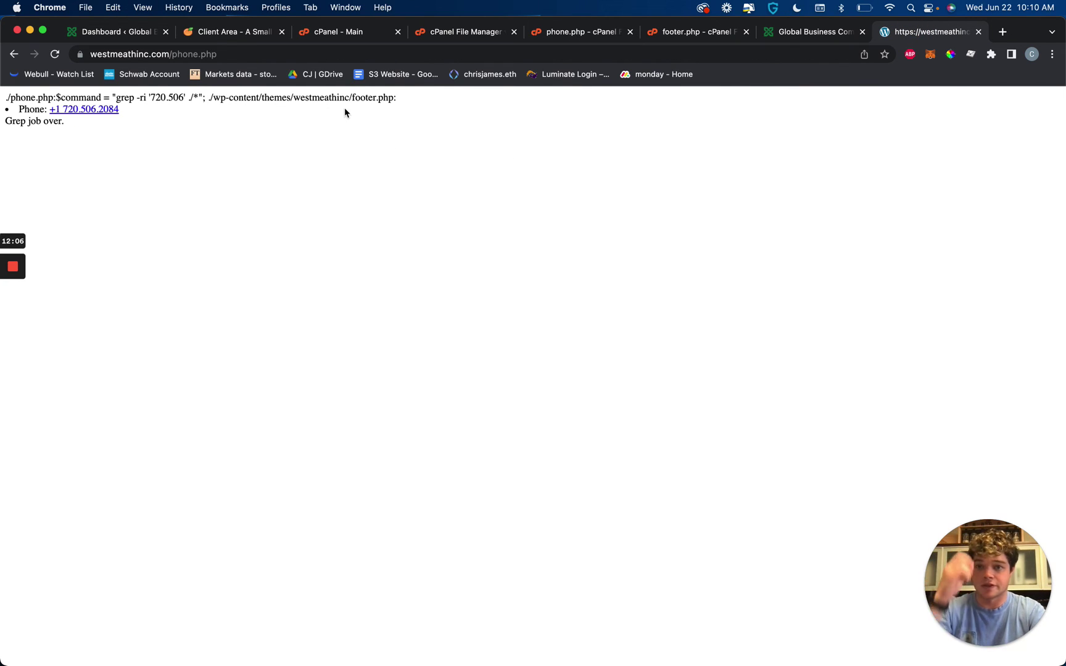
Highlight the wp-content/themes/westmeathinc/footer.php path and phone line in the grep output
drag(211, 97, 467, 108)
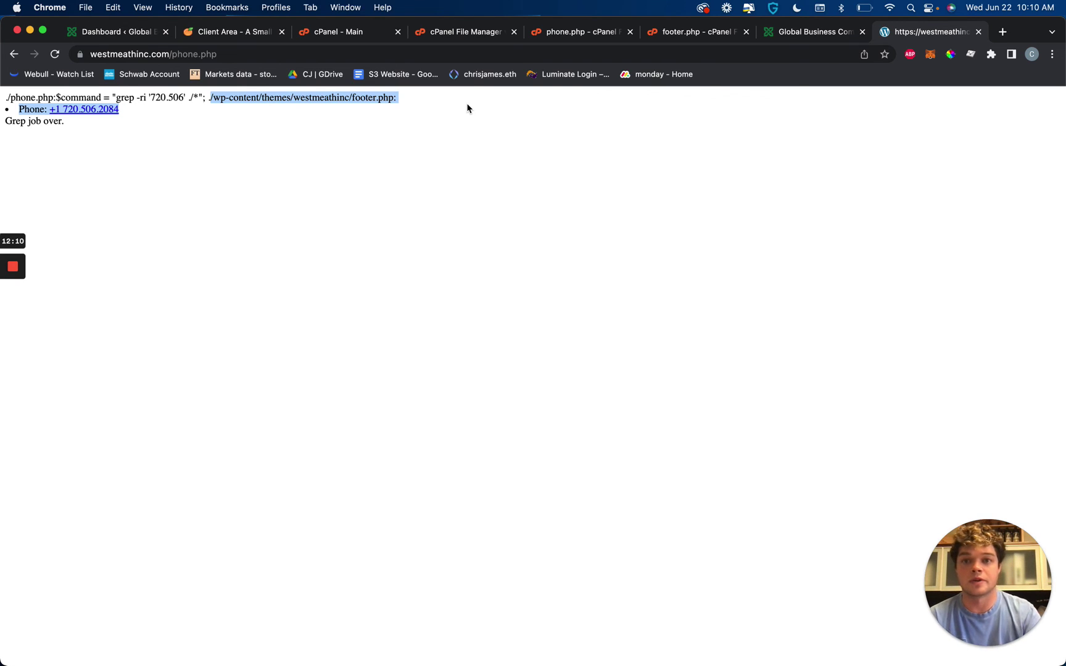
click(467, 108)
drag(349, 97, 394, 100)
click(419, 133)
Run the File Manager search for 'footer' and highlight the wp-includes/theme-compat footer.php result
click(478, 35)
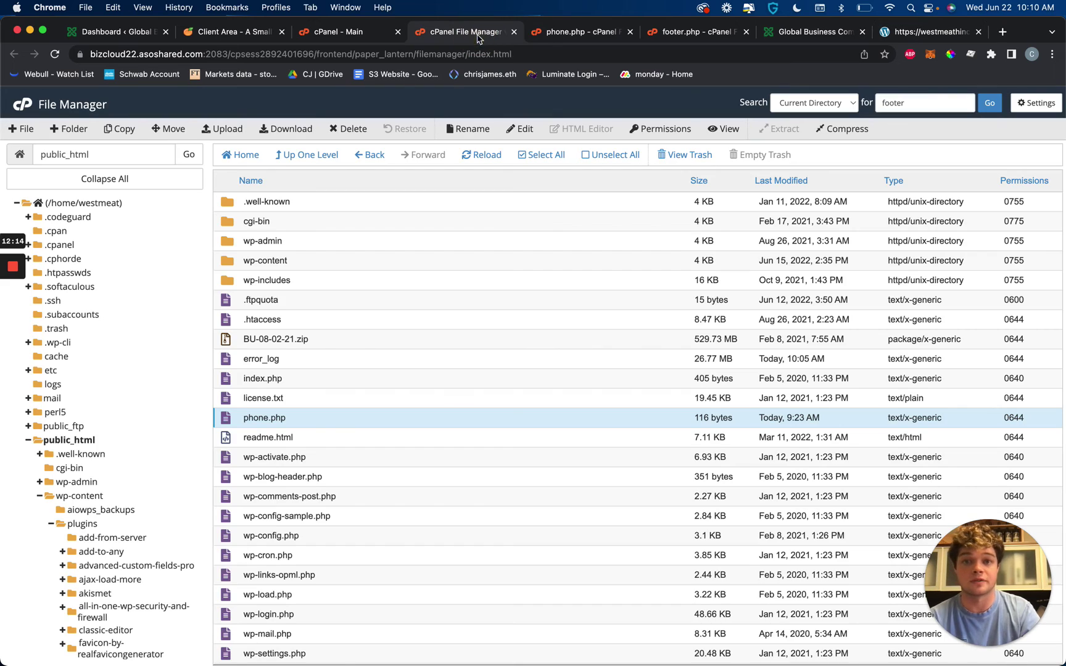
click(917, 103)
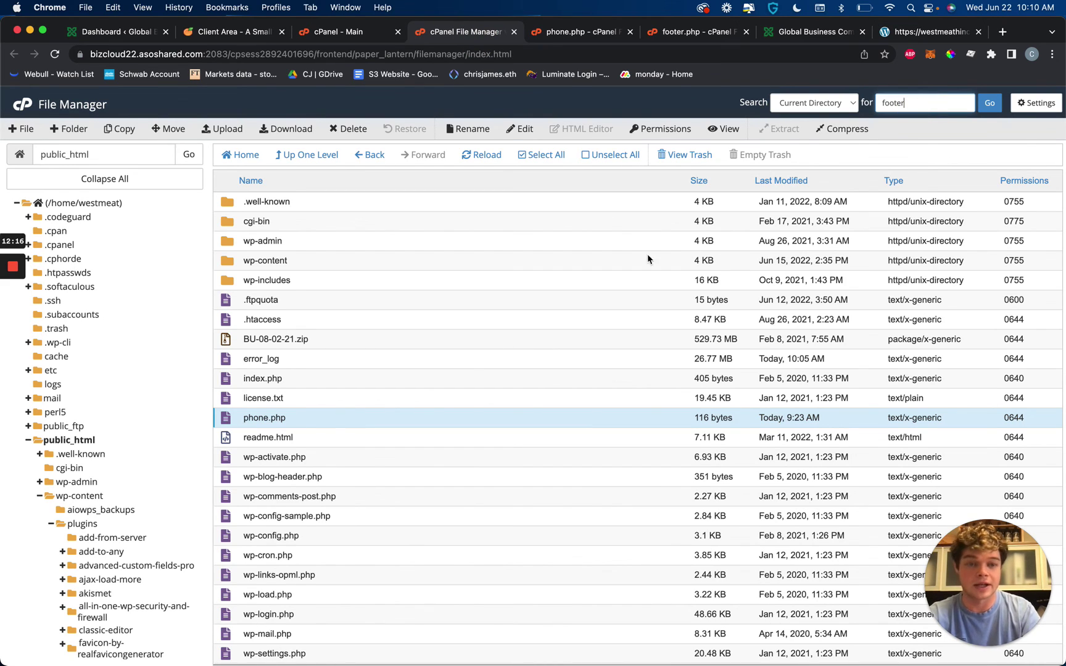
key(Return)
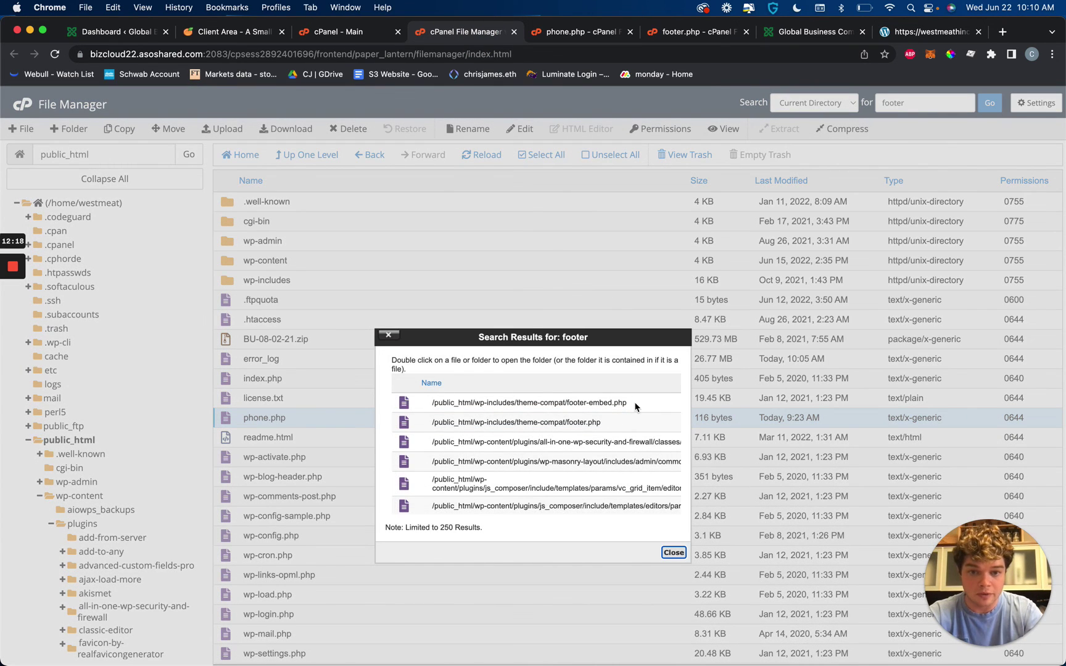
scroll(635, 407, down, 1)
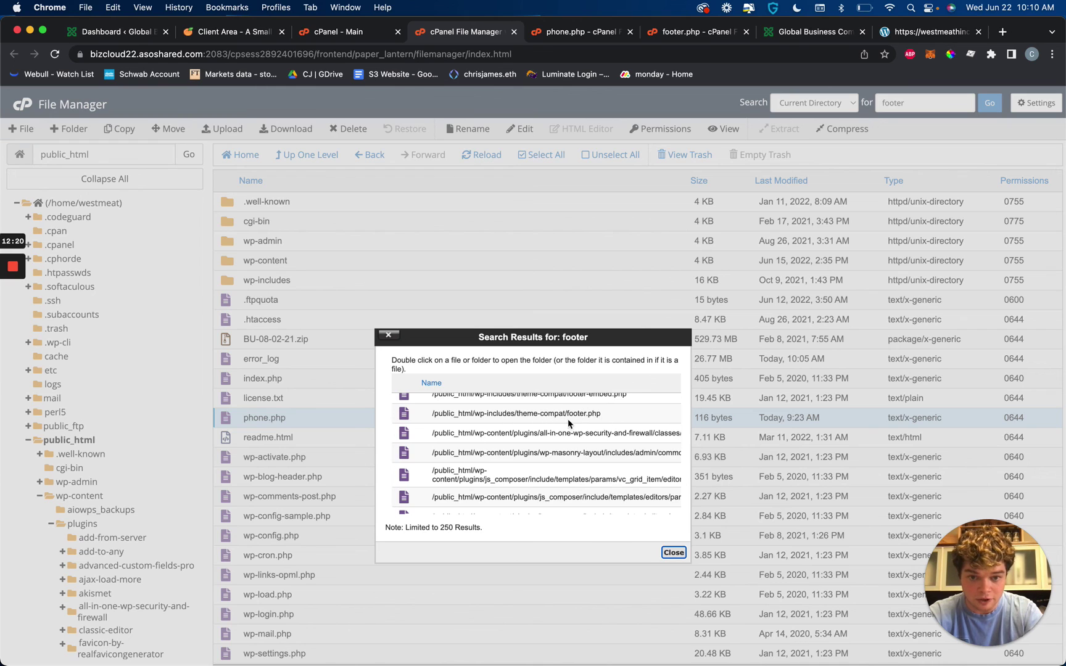
drag(567, 419, 606, 416)
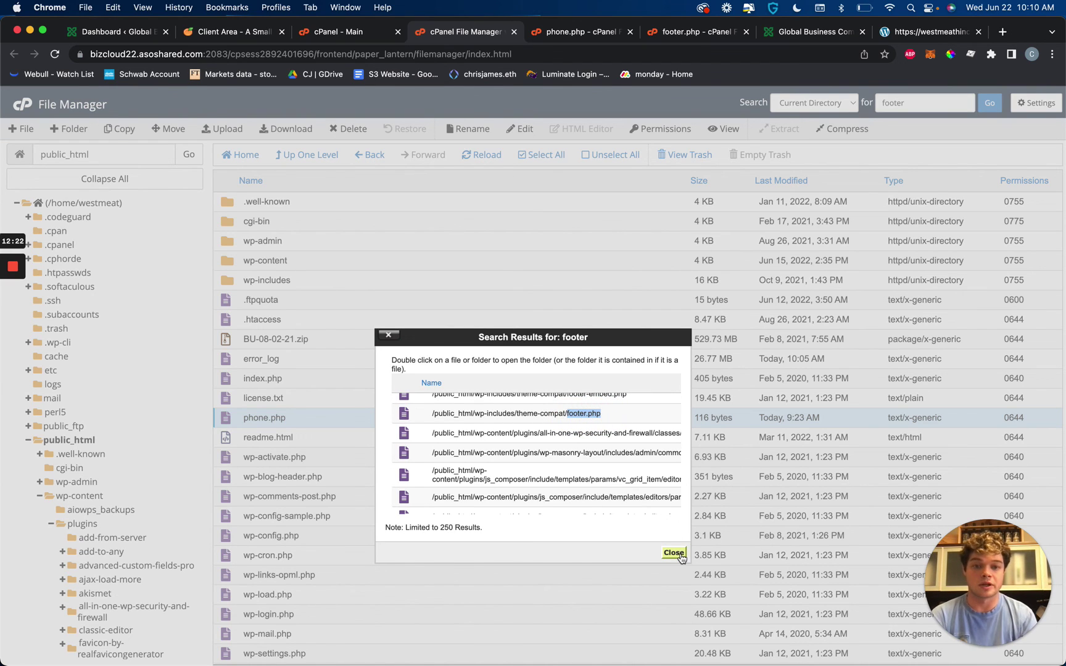
double_click(613, 415)
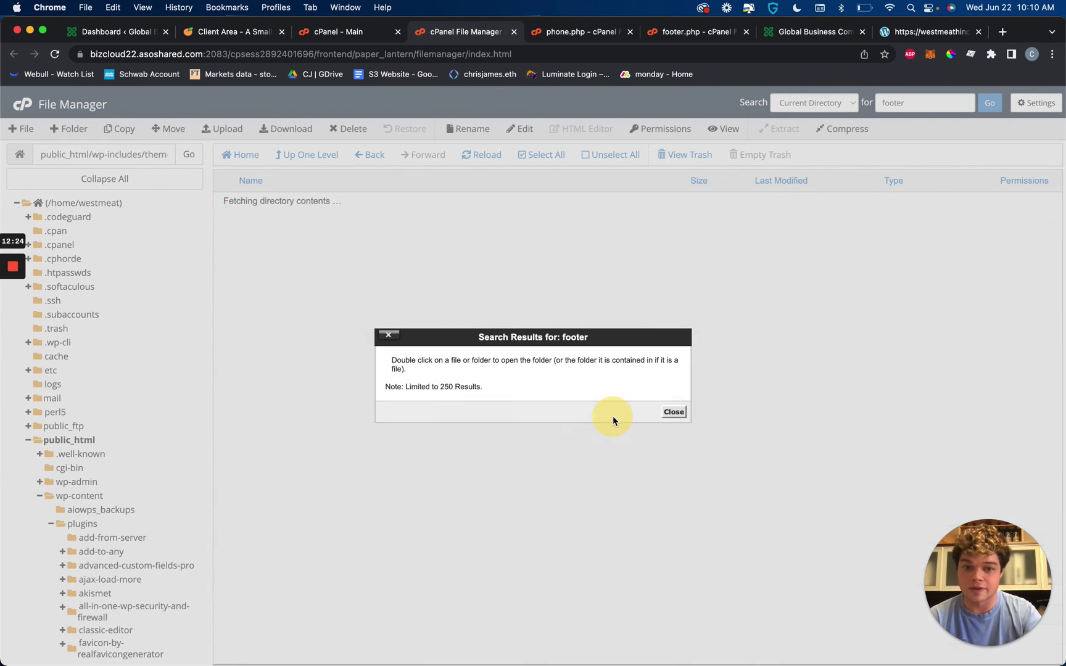
right_click(327, 305)
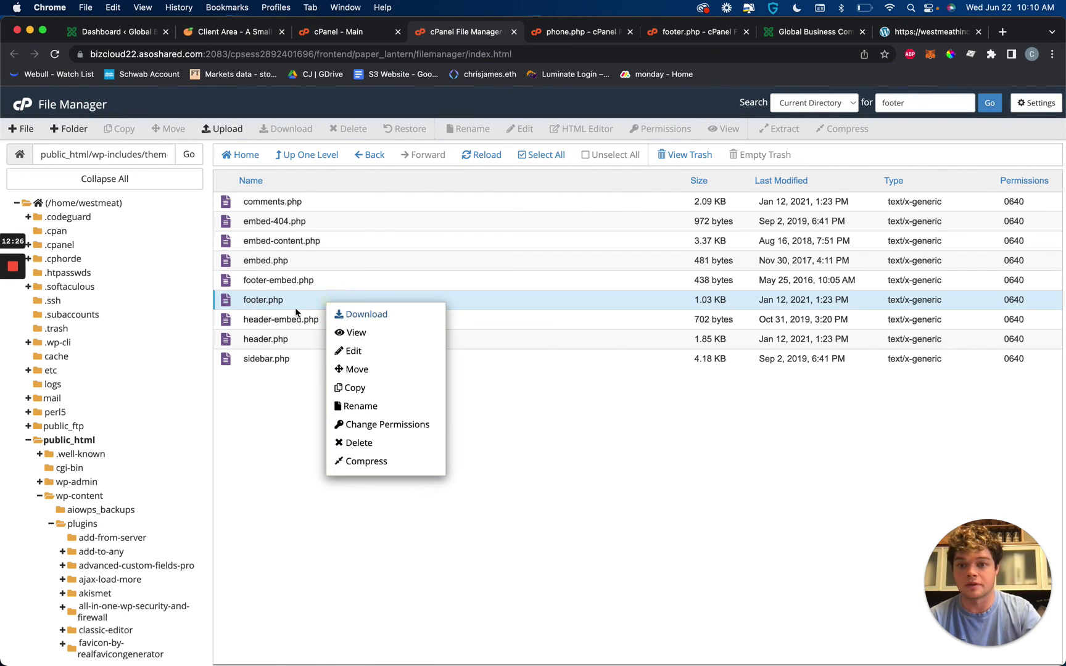
click(273, 404)
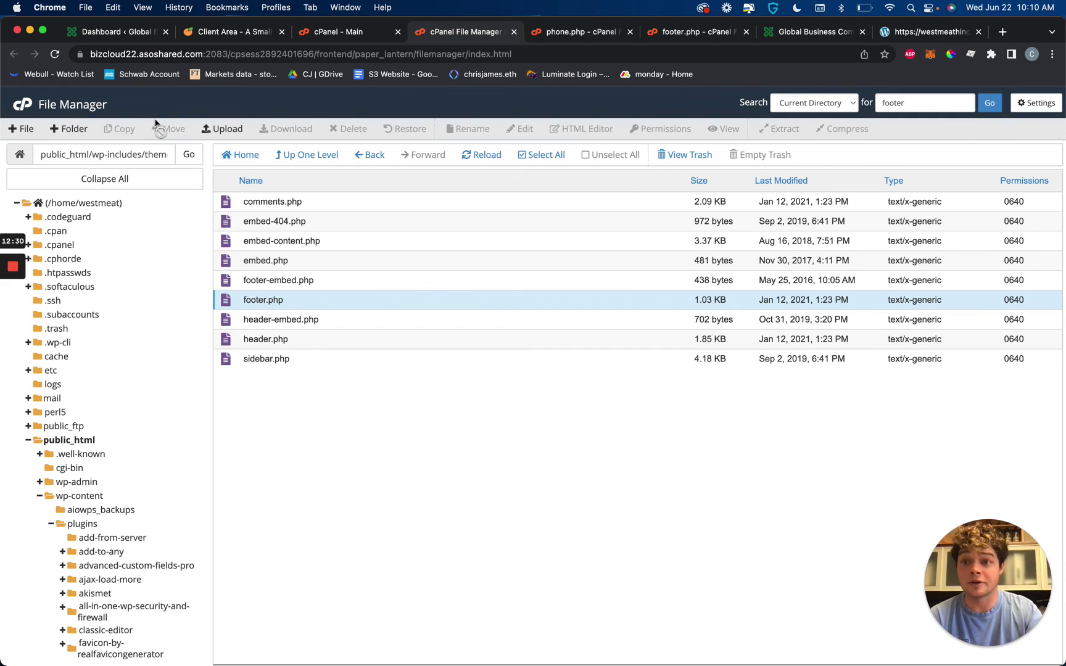
mouse_move(17, 279)
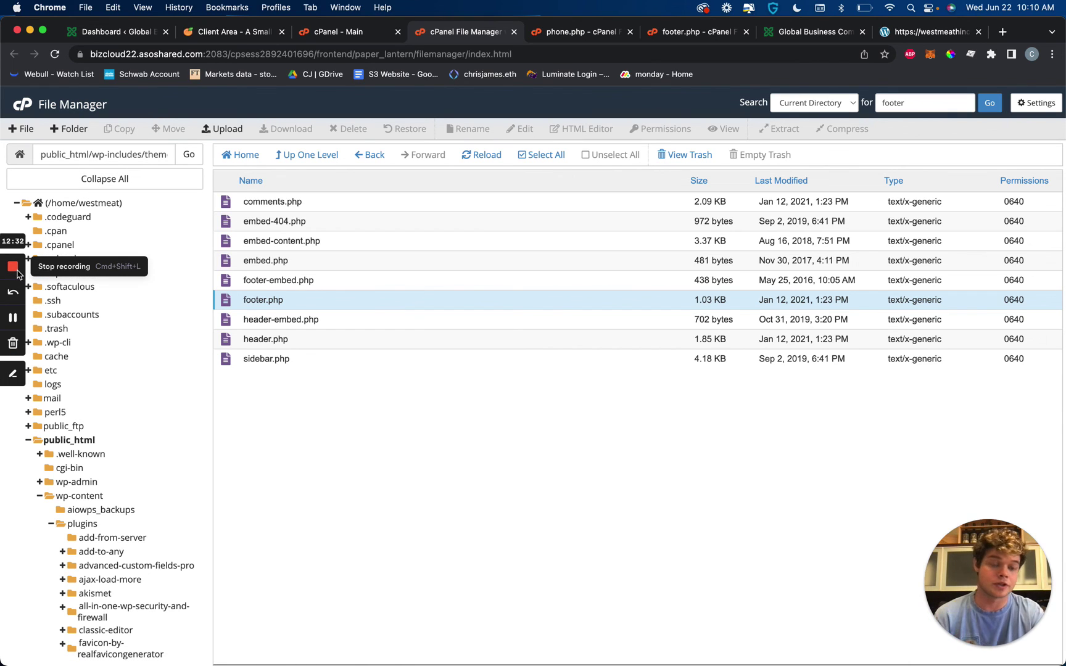